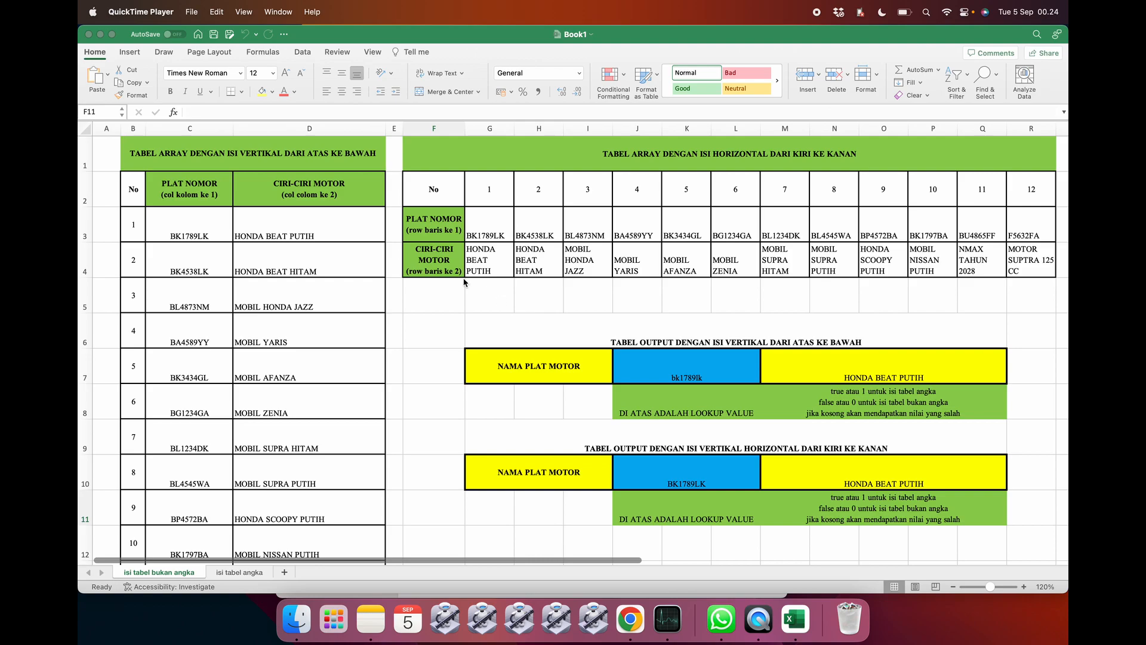
# Examine the vertical array table and the horizontal array table that hold the plate numbers and vehicle descriptions
pyautogui.click(264, 156)
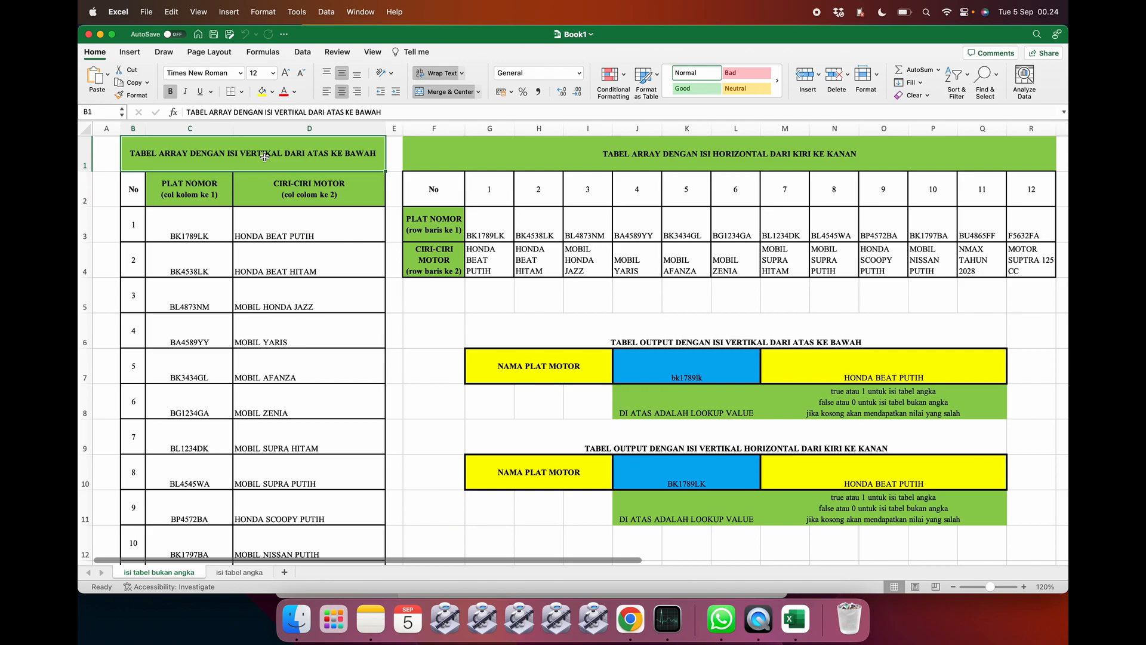
pyautogui.click(517, 311)
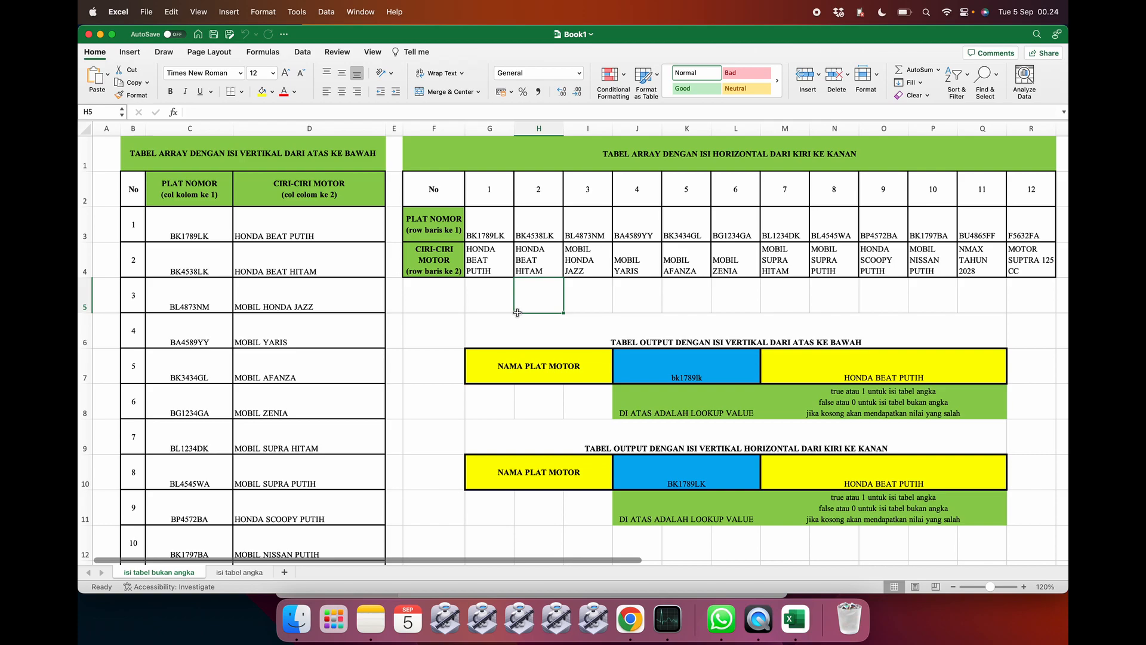
pyautogui.click(577, 154)
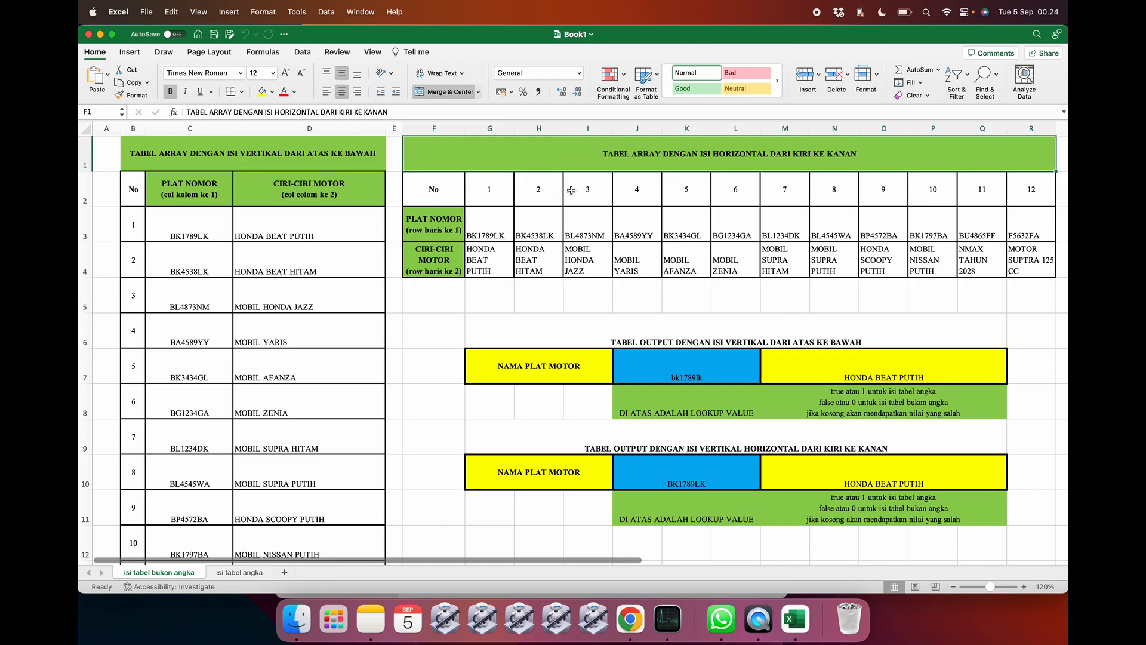
pyautogui.click(563, 235)
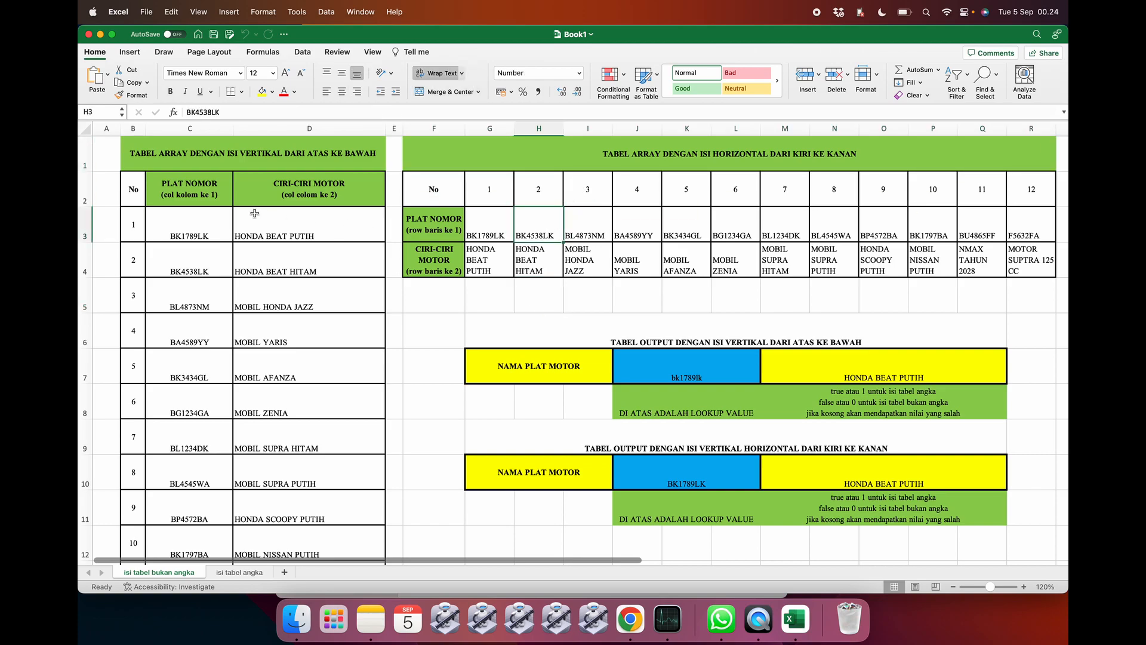
pyautogui.moveTo(210, 224); pyautogui.dragTo(296, 506)
pyautogui.scroll(3, 402, 328)
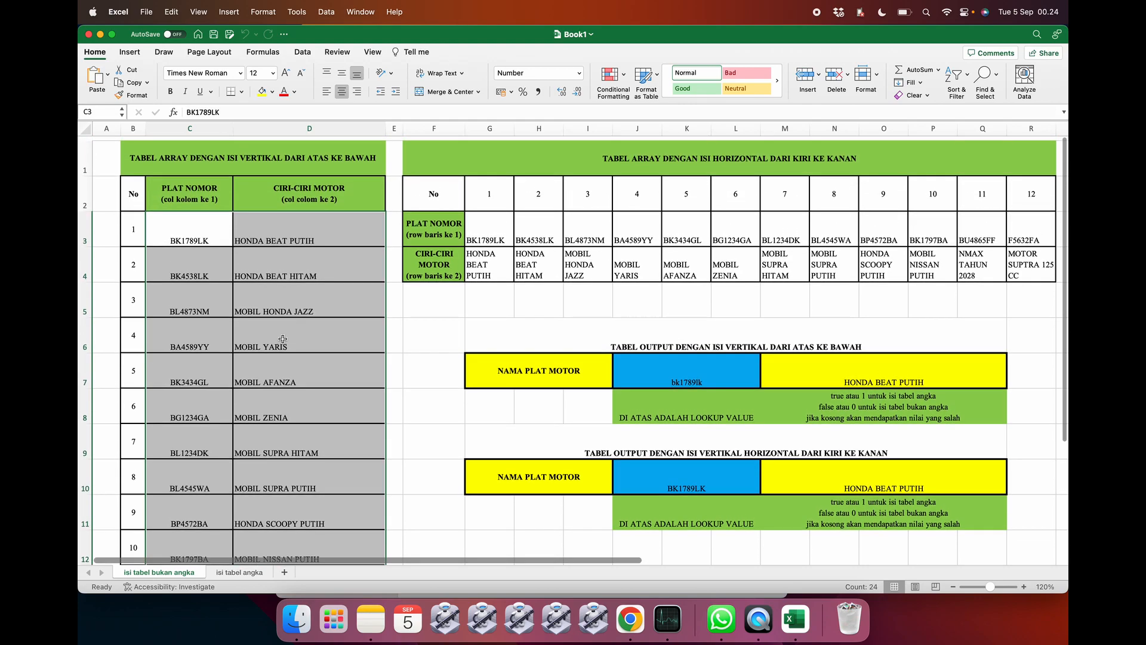
pyautogui.click(568, 317)
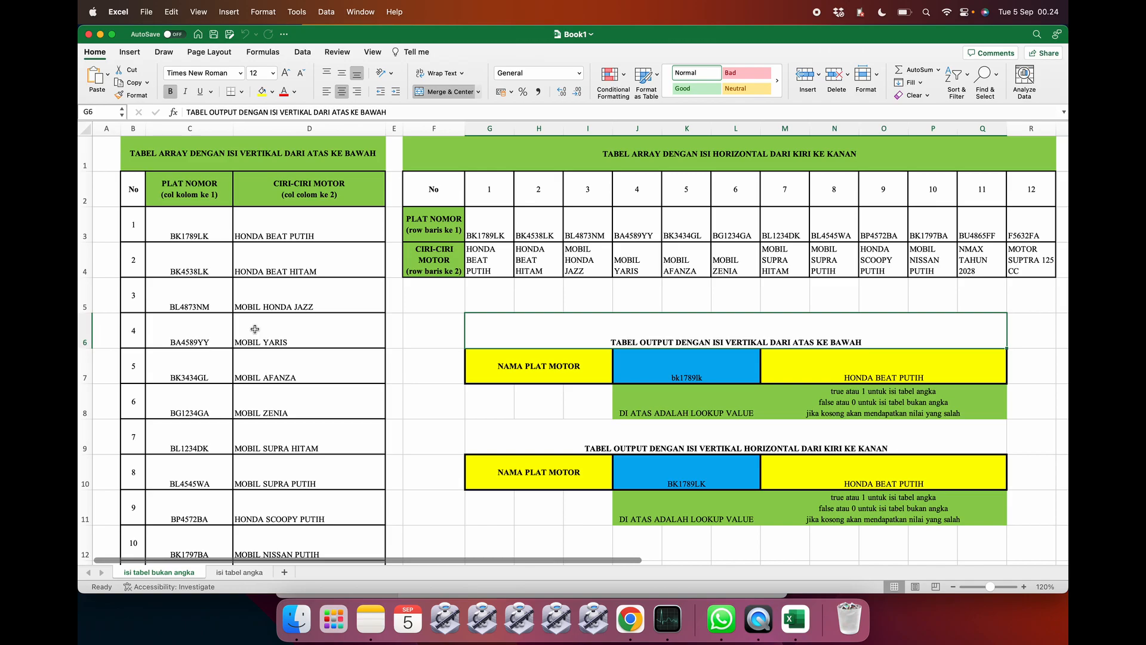
pyautogui.scroll(-5, 255, 329)
pyautogui.scroll(6, 255, 329)
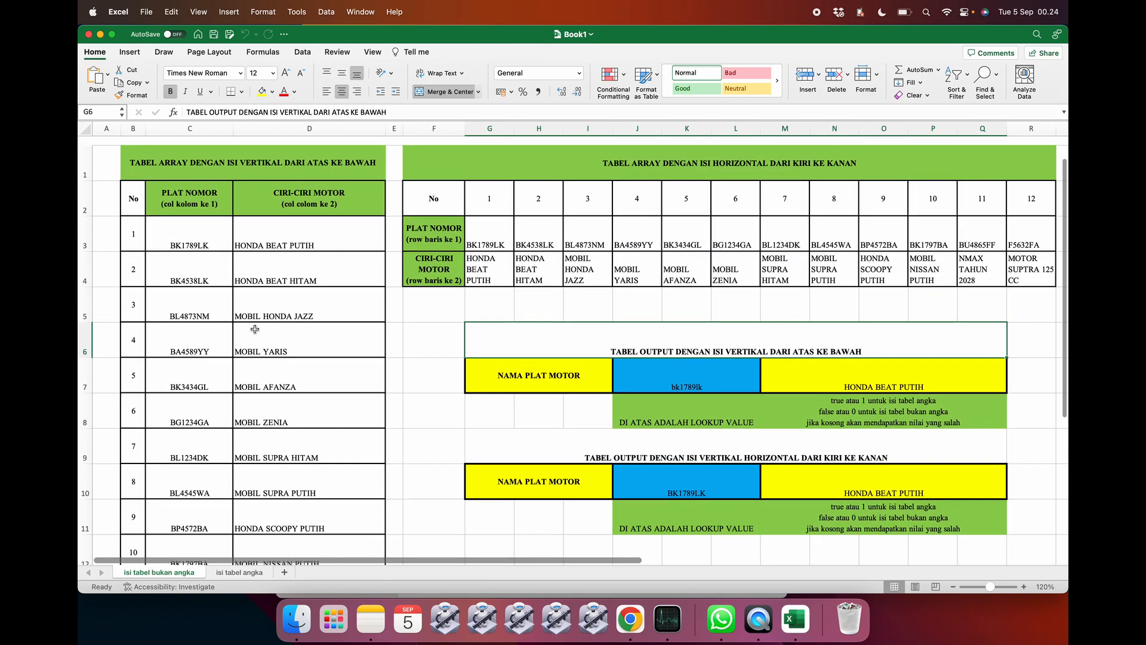
# Examine the two output tables, one for the vertical array and one for the horizontal array
pyautogui.click(482, 406)
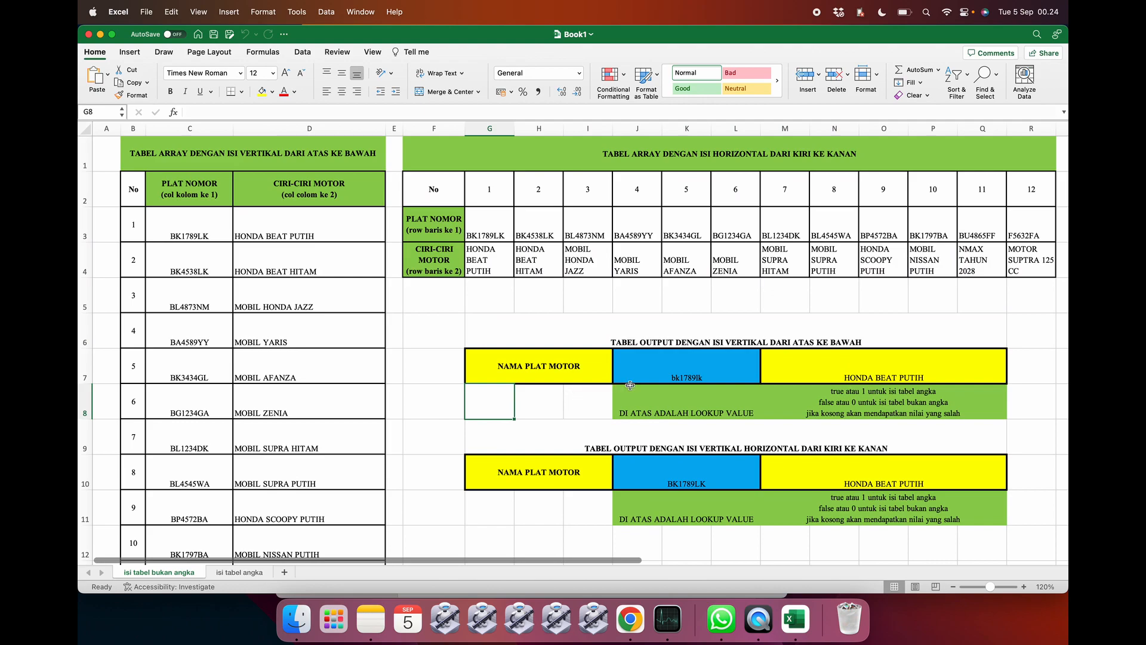
pyautogui.moveTo(473, 331); pyautogui.dragTo(776, 516)
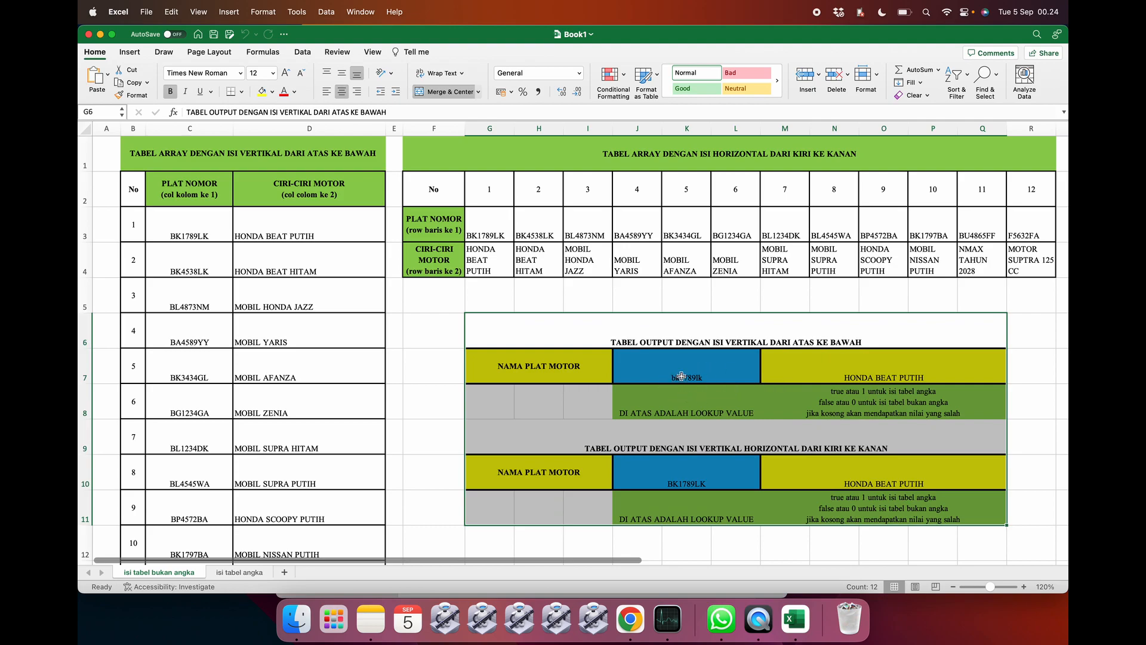
pyautogui.click(682, 376)
pyautogui.moveTo(499, 366); pyautogui.dragTo(878, 400)
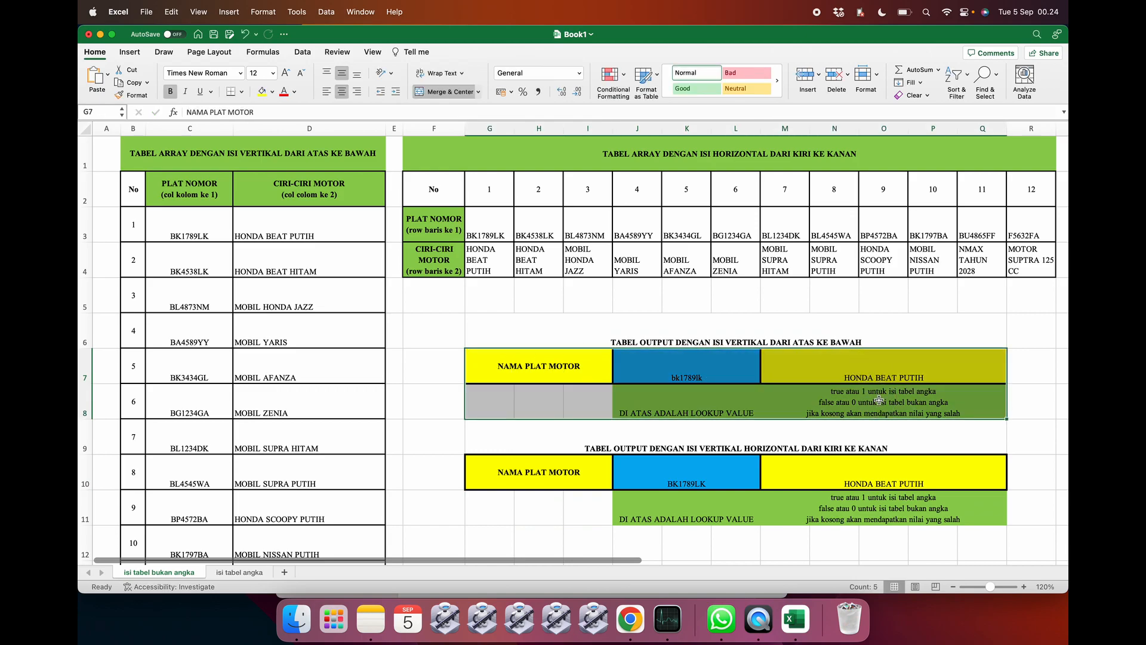
pyautogui.click(615, 444)
pyautogui.click(543, 449)
pyautogui.moveTo(543, 449); pyautogui.dragTo(555, 514)
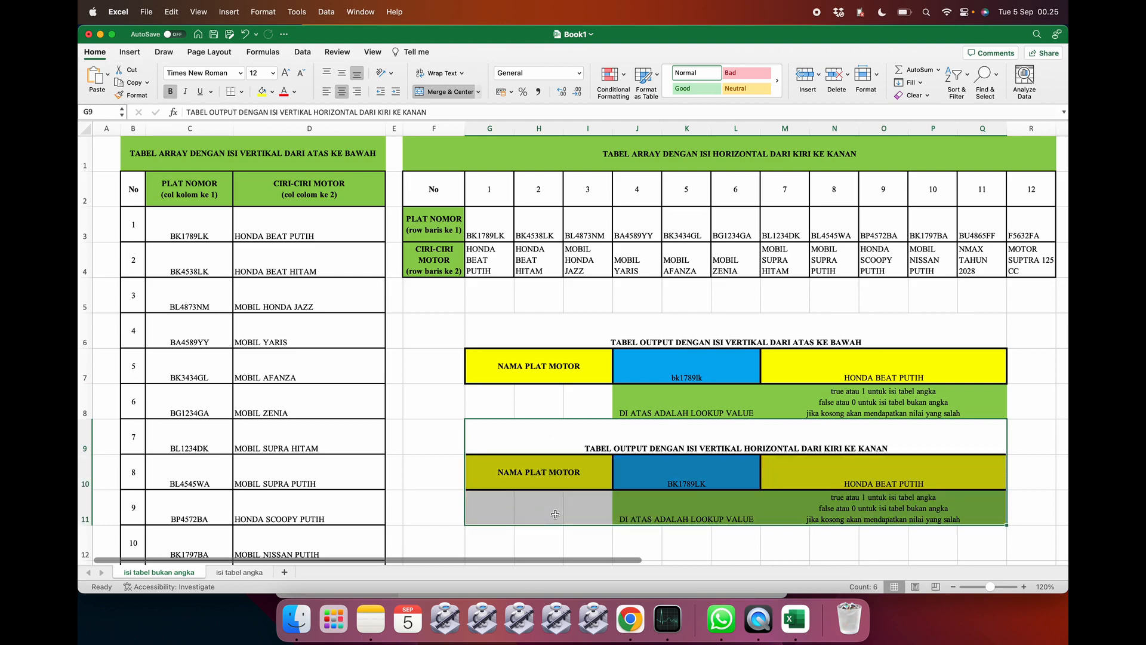
# Correct the second output table's heading in G9 to "TABEL OUTPUT DENGAN ISI HORIZONTAL DARI KIRI KE KANAN"
pyautogui.click(713, 444)
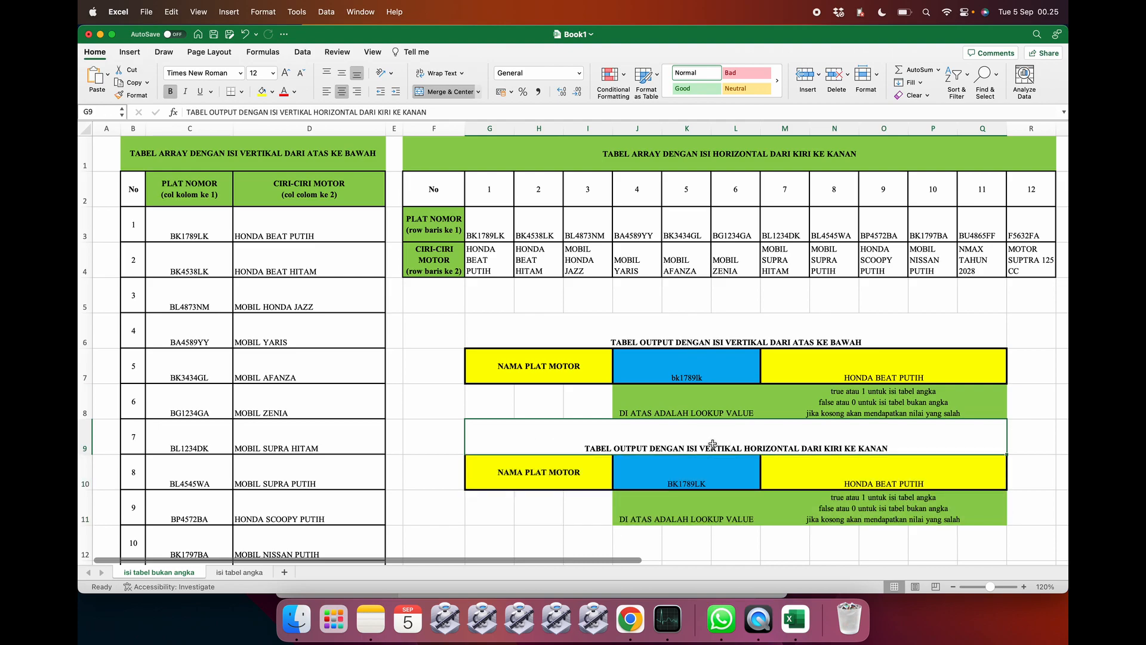
pyautogui.click(309, 112)
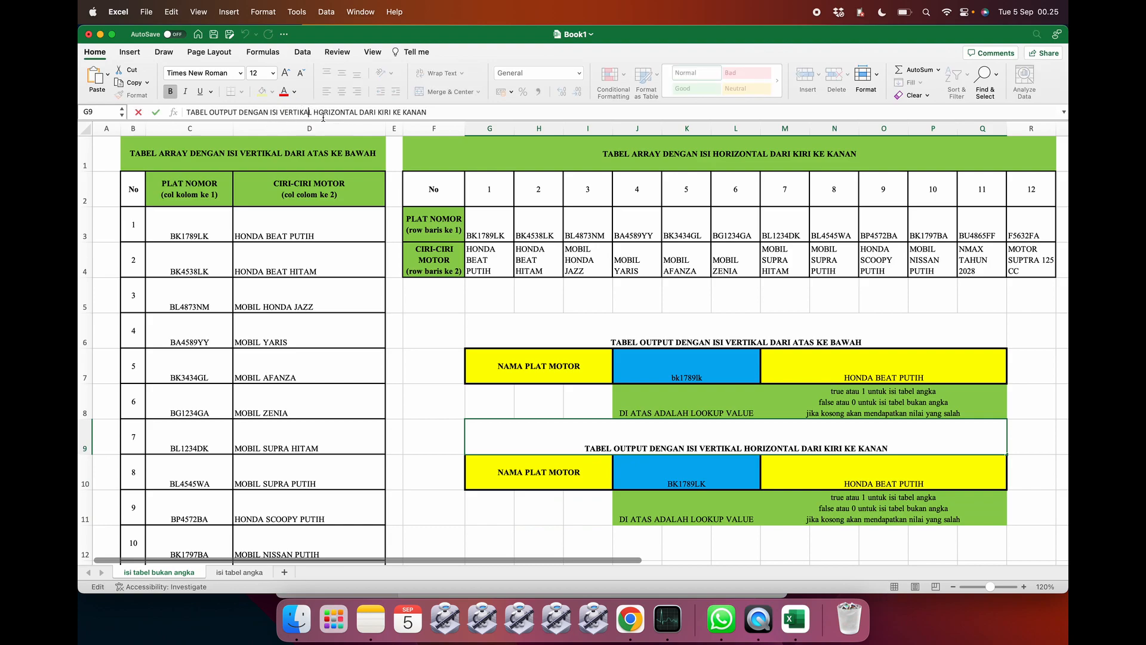
pyautogui.press('BackSpace')
pyautogui.press('BackSpace')
pyautogui.press('BackSpace')
pyautogui.press('BackSpace')
pyautogui.press('BackSpace')
pyautogui.press('BackSpace')
pyautogui.press('BackSpace')
pyautogui.press('BackSpace')
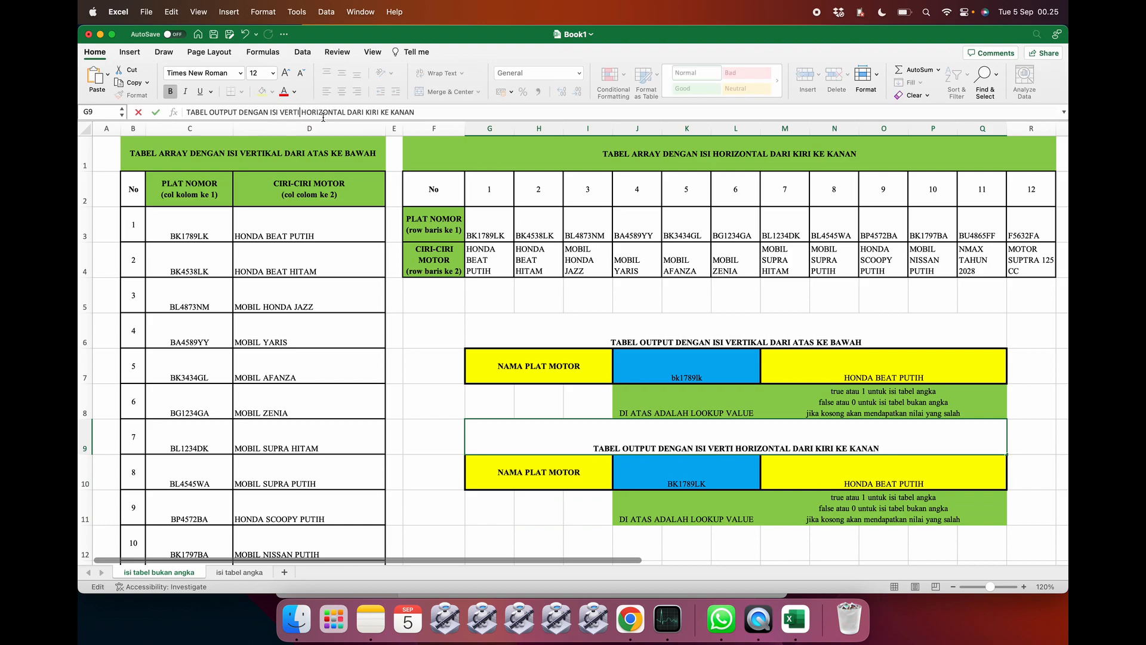
pyautogui.press('BackSpace')
pyautogui.press('Return')
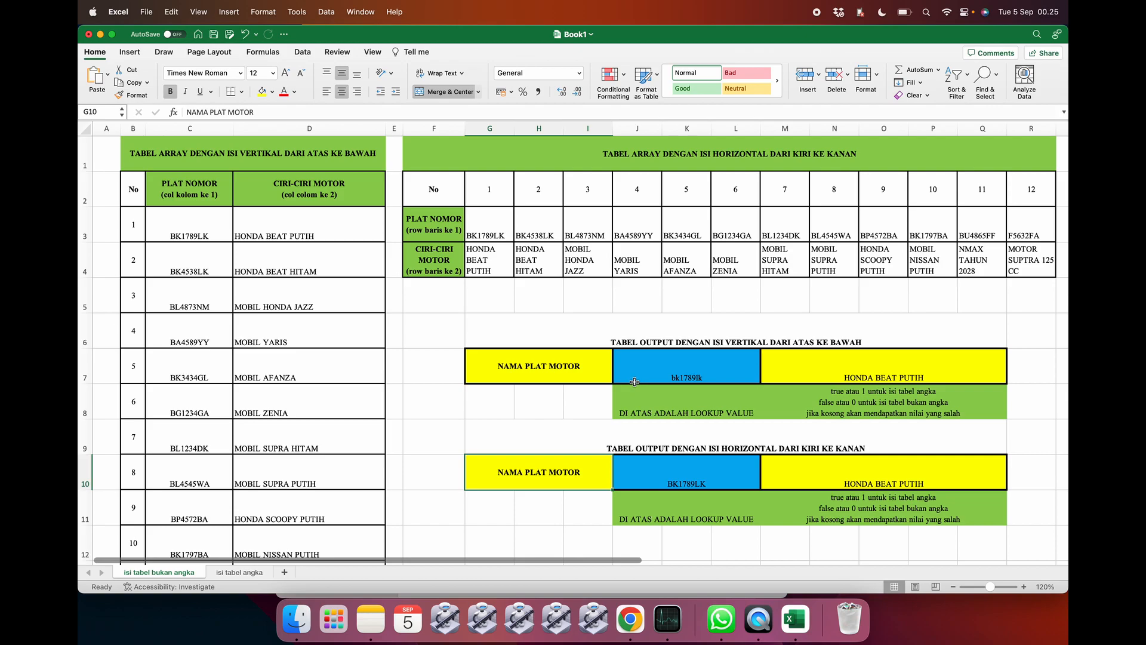
# Clear lookup cell J7, re-enter bk1789lk, and compare the result in M7 with the vertical array table
pyautogui.click(655, 375)
pyautogui.press('Delete')
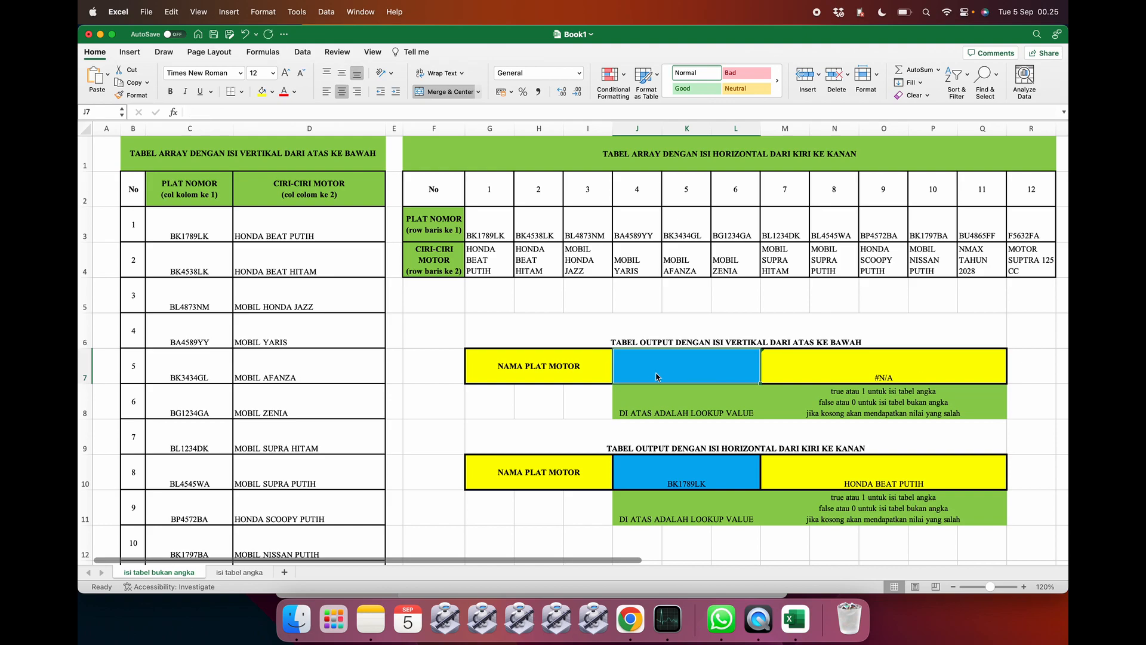
pyautogui.write('bk17')
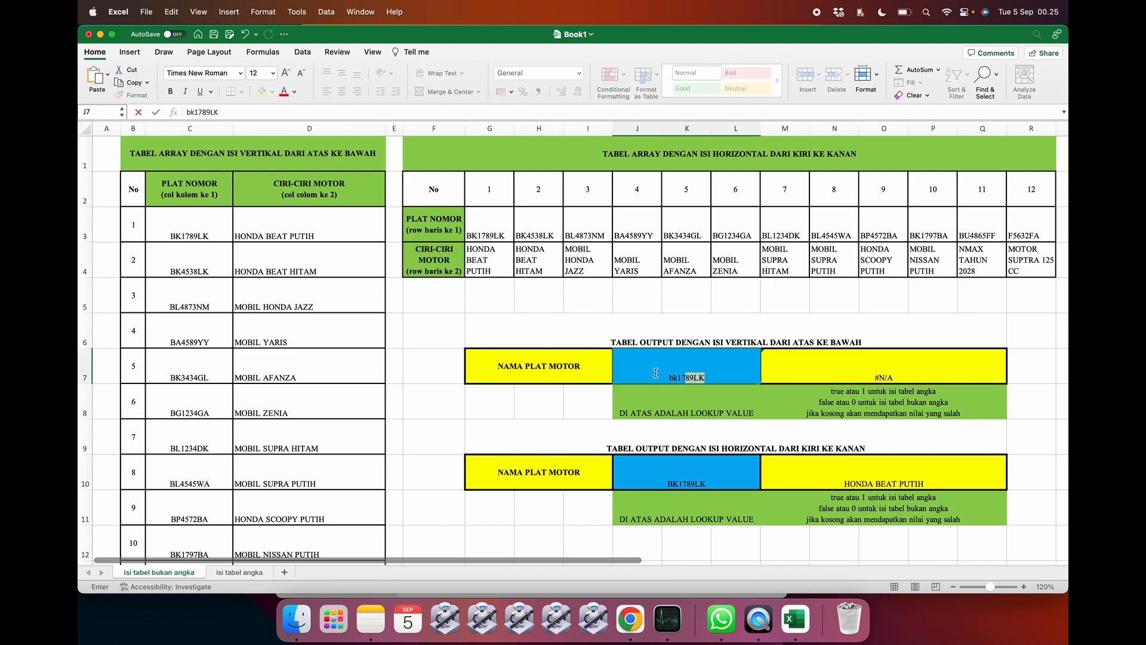
pyautogui.write('89lk')
pyautogui.press('Return')
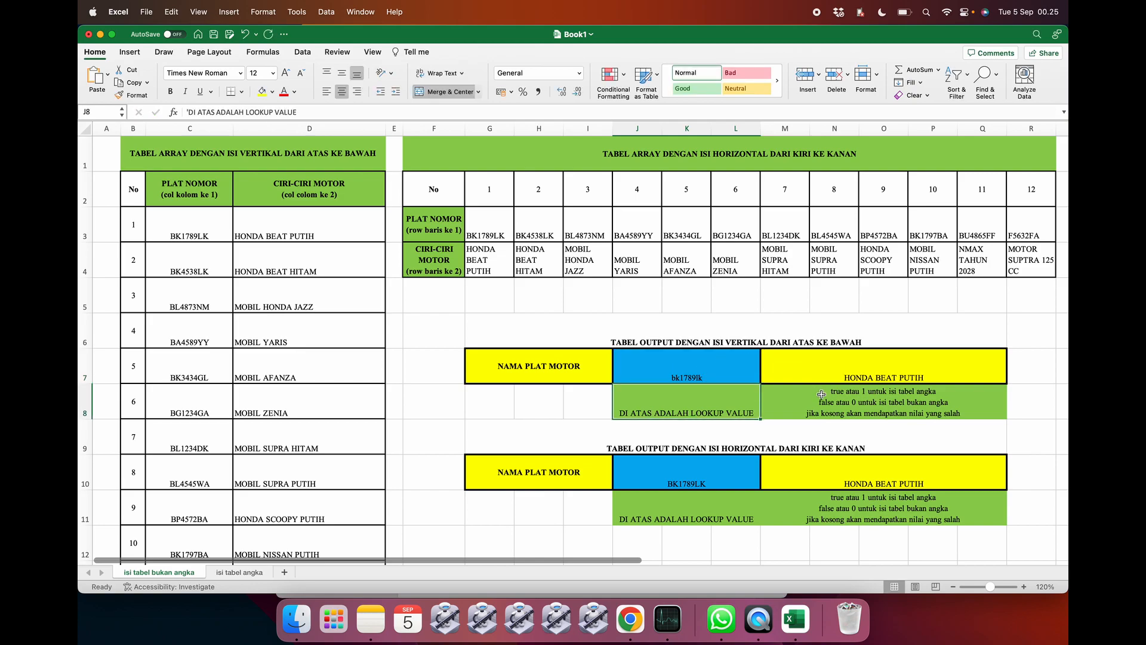
pyautogui.click(817, 362)
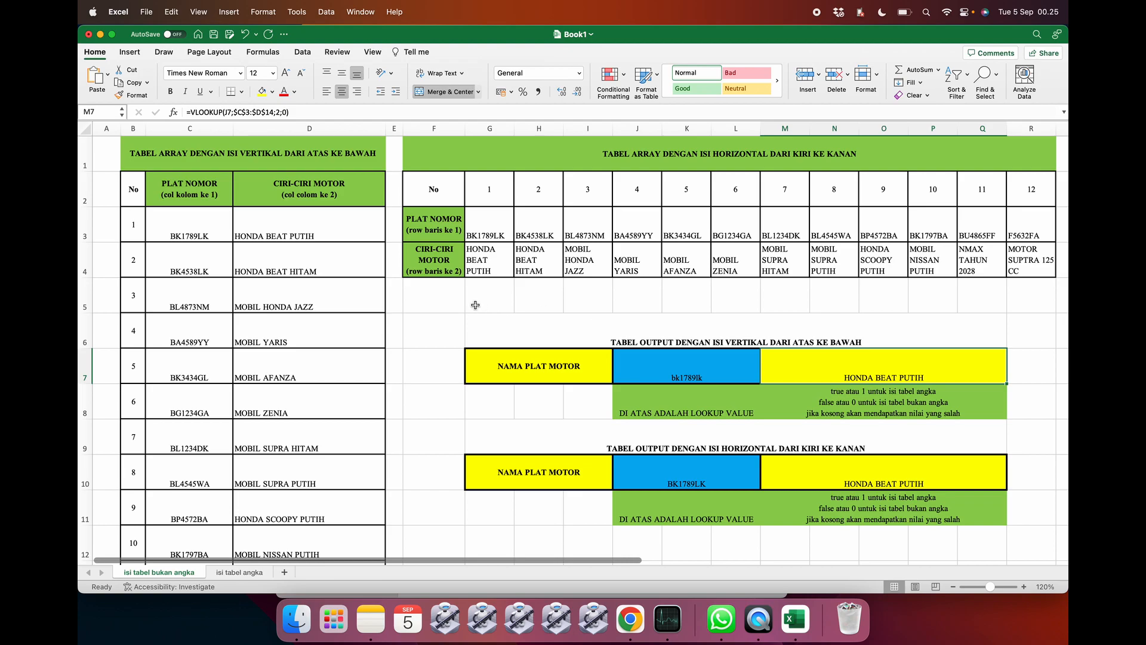
pyautogui.click(310, 254)
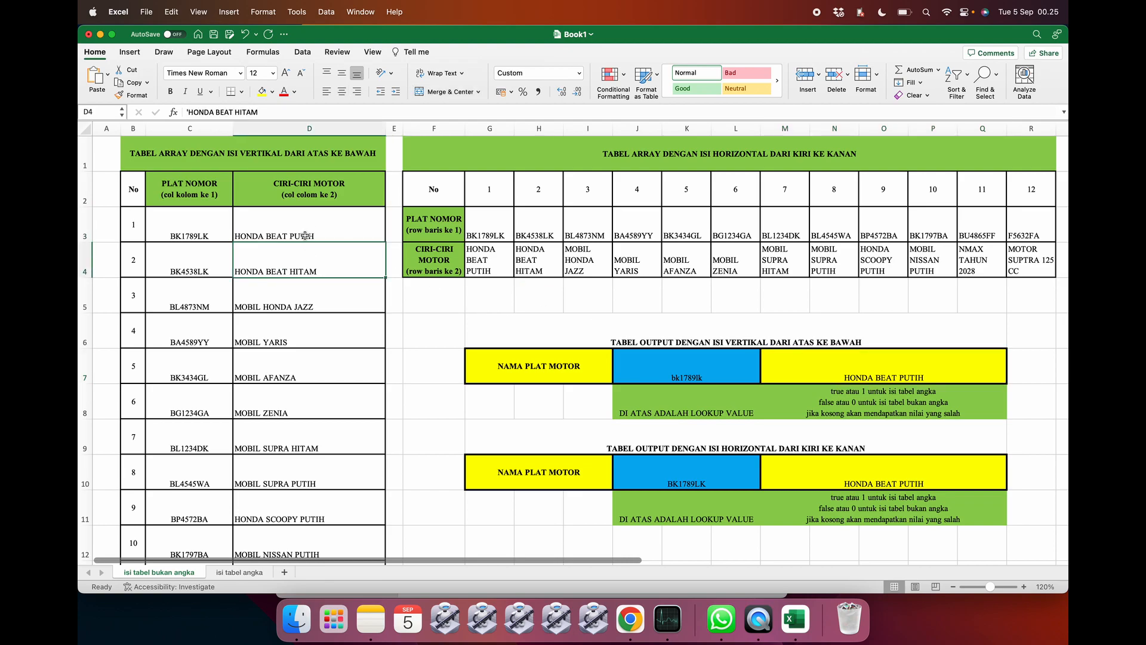
pyautogui.click(305, 236)
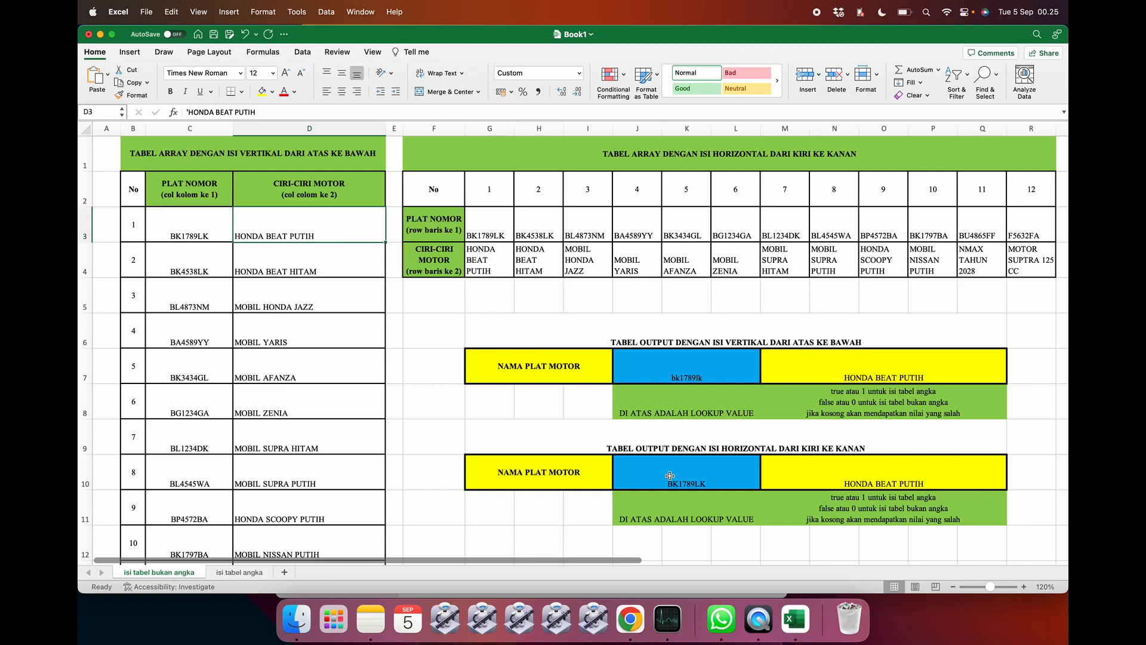
pyautogui.click(659, 457)
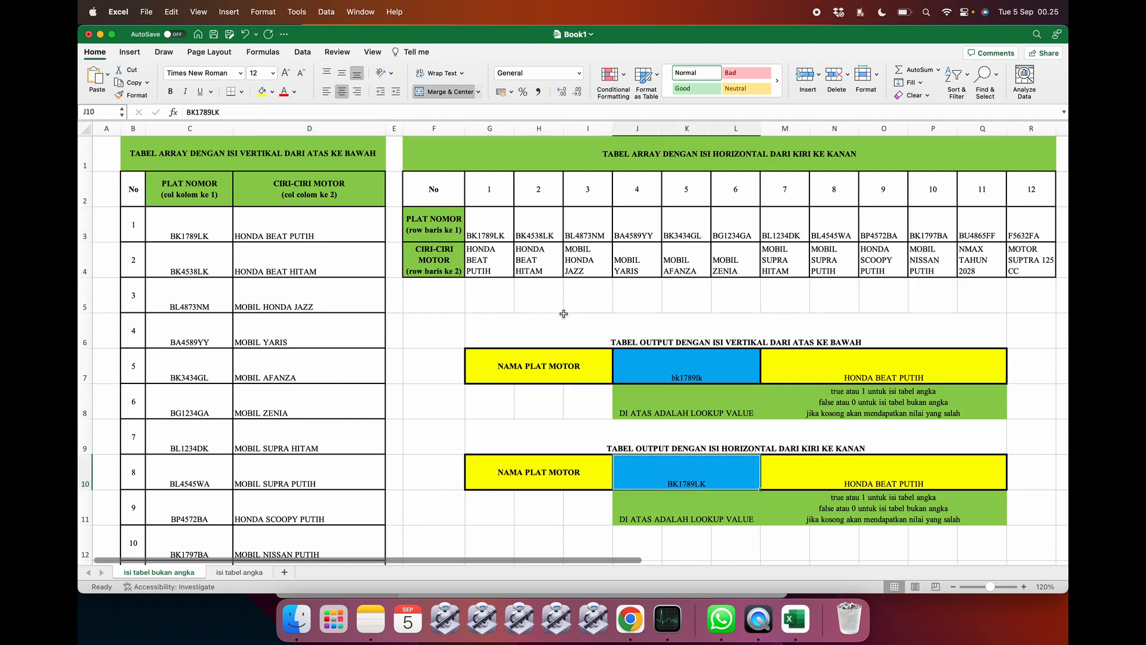
pyautogui.click(481, 235)
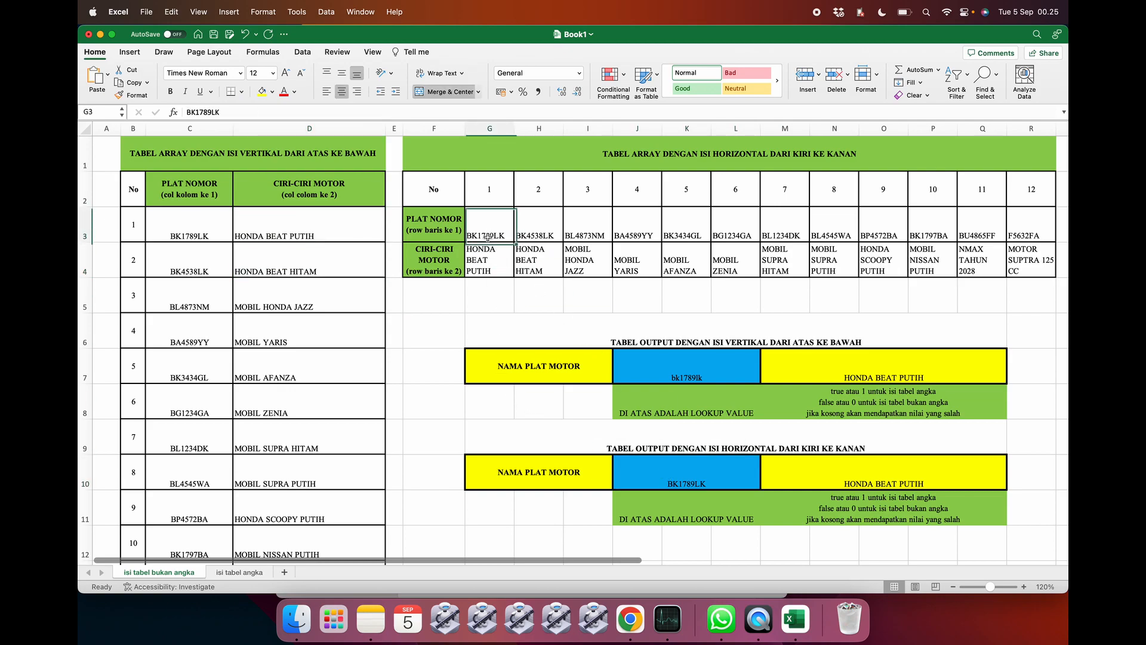
pyautogui.click(214, 112)
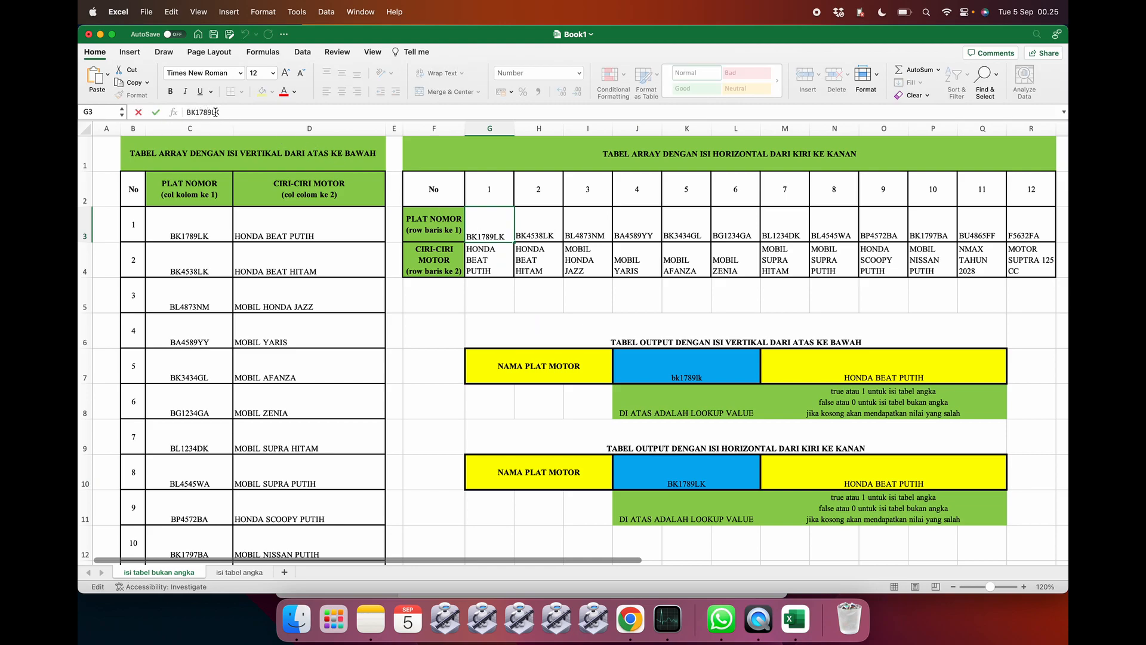
pyautogui.press('BackSpace')
pyautogui.write('2')
pyautogui.press('Return')
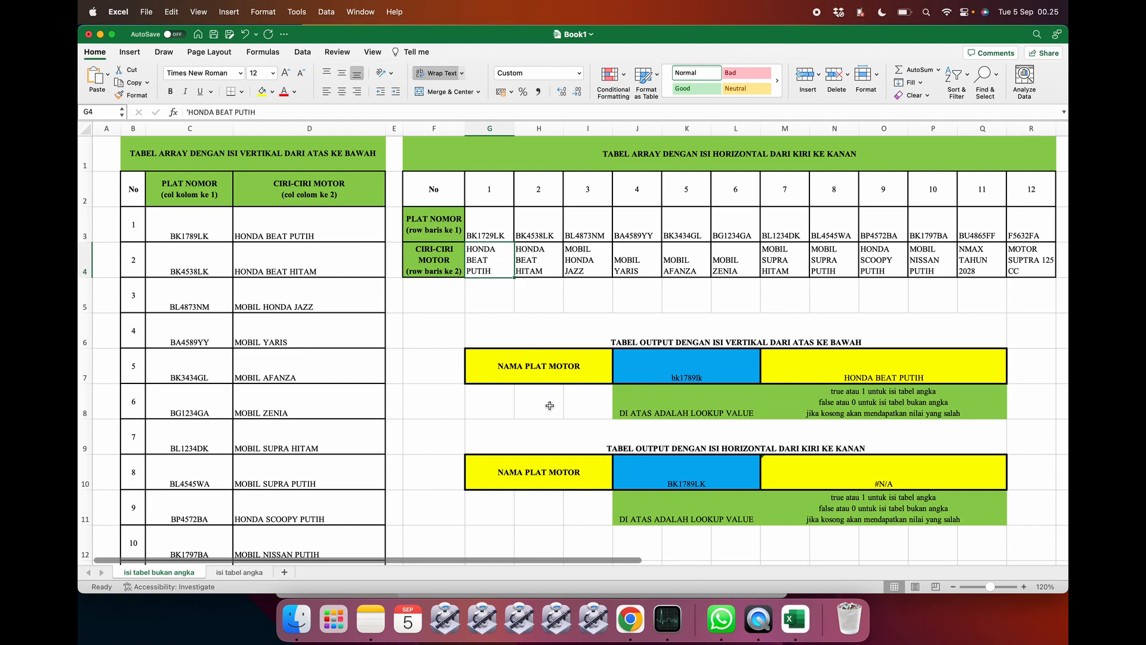
pyautogui.click(457, 330)
pyautogui.click(464, 235)
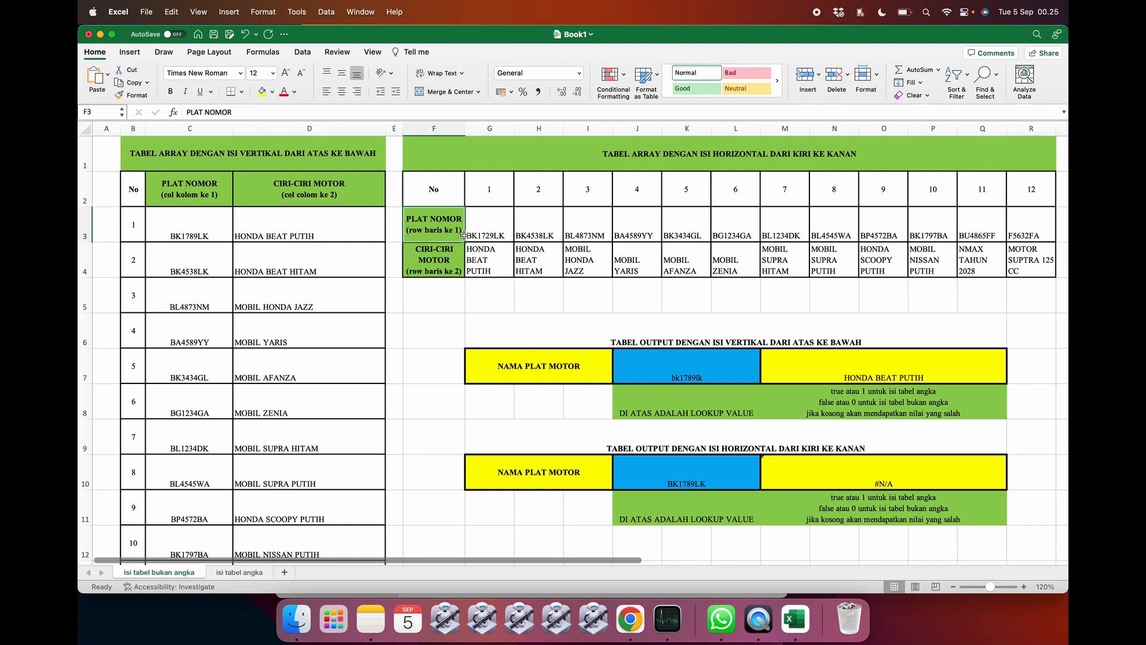
pyautogui.click(714, 494)
pyautogui.click(687, 471)
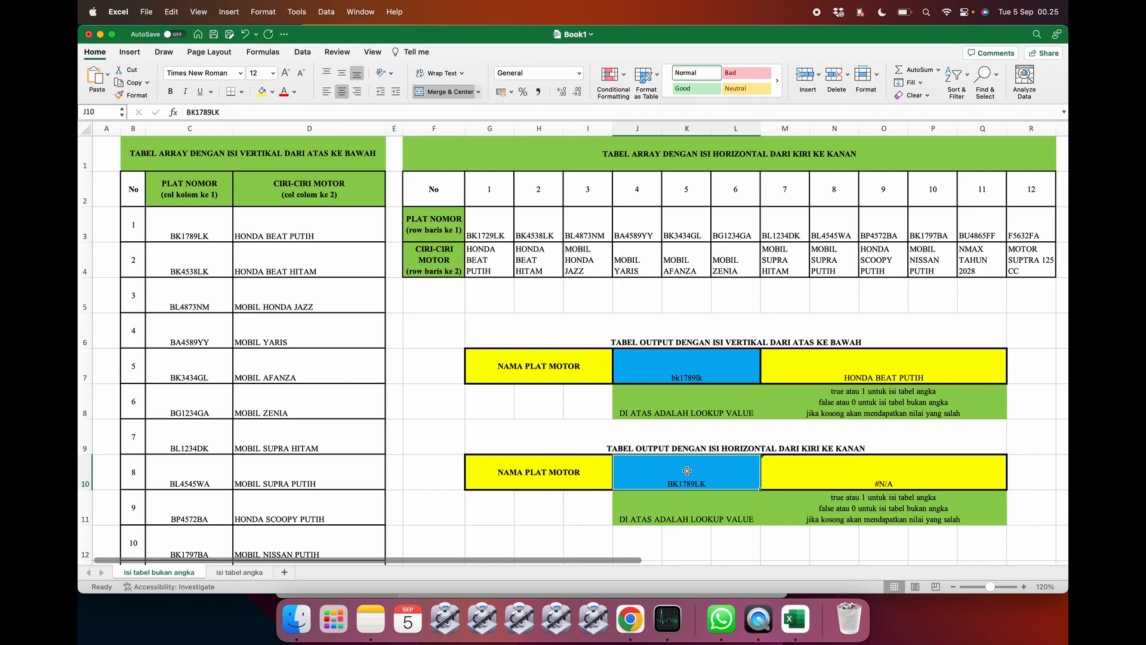
pyautogui.press('BackSpace')
pyautogui.click(474, 226)
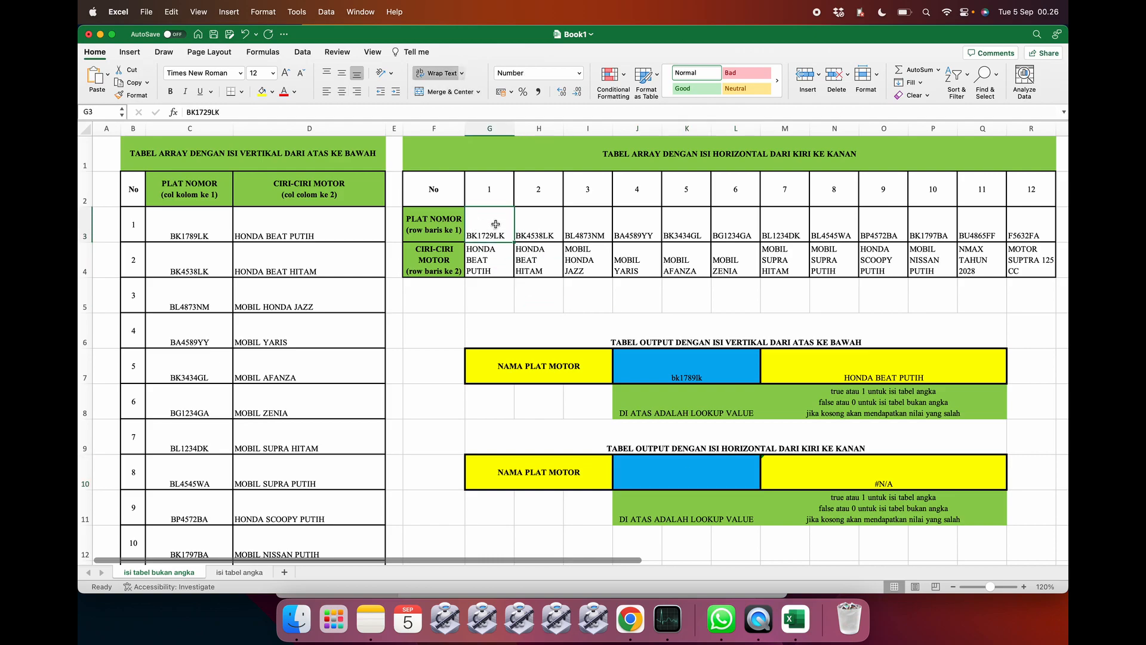
pyautogui.click(664, 464)
pyautogui.write('bk')
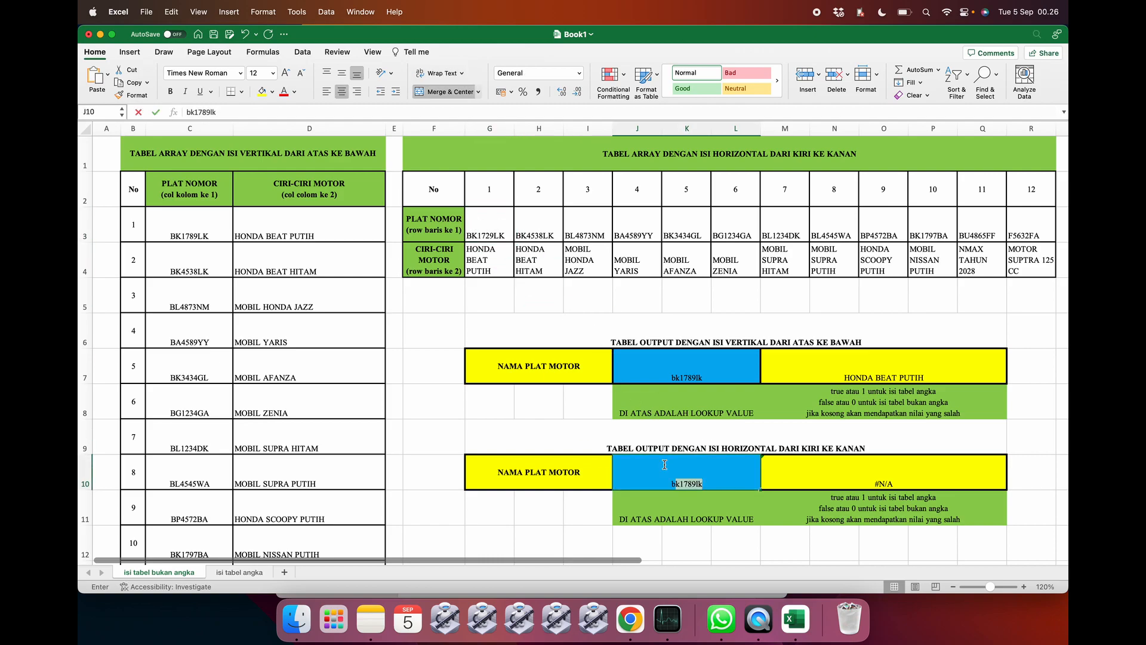
pyautogui.write('1729')
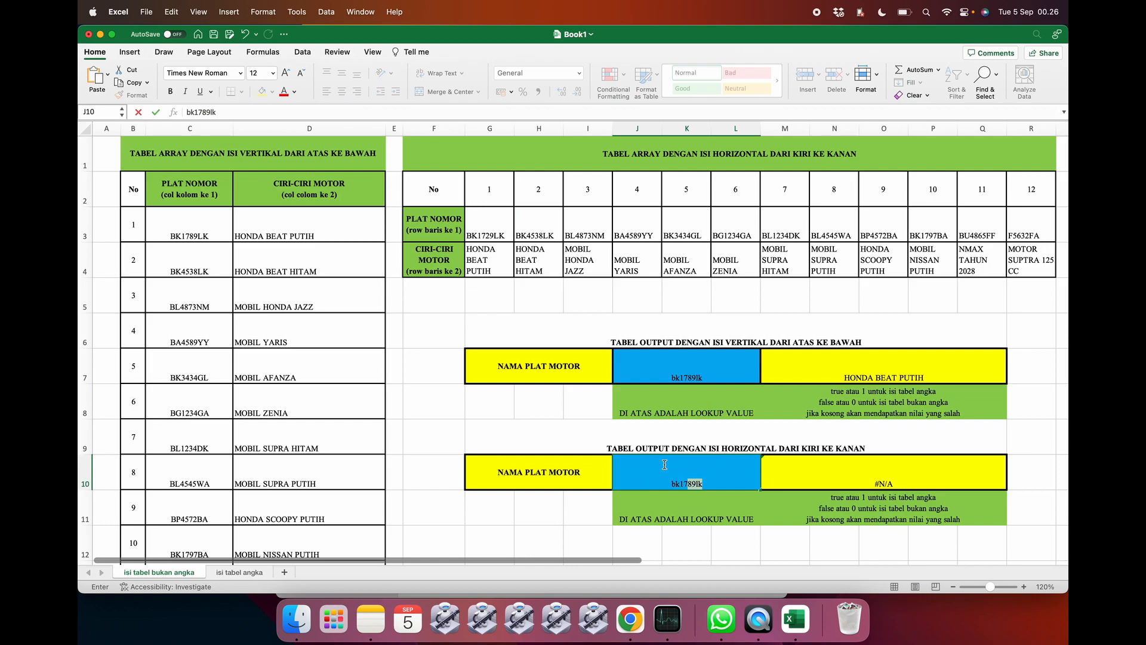
pyautogui.write('lk')
pyautogui.press('Return')
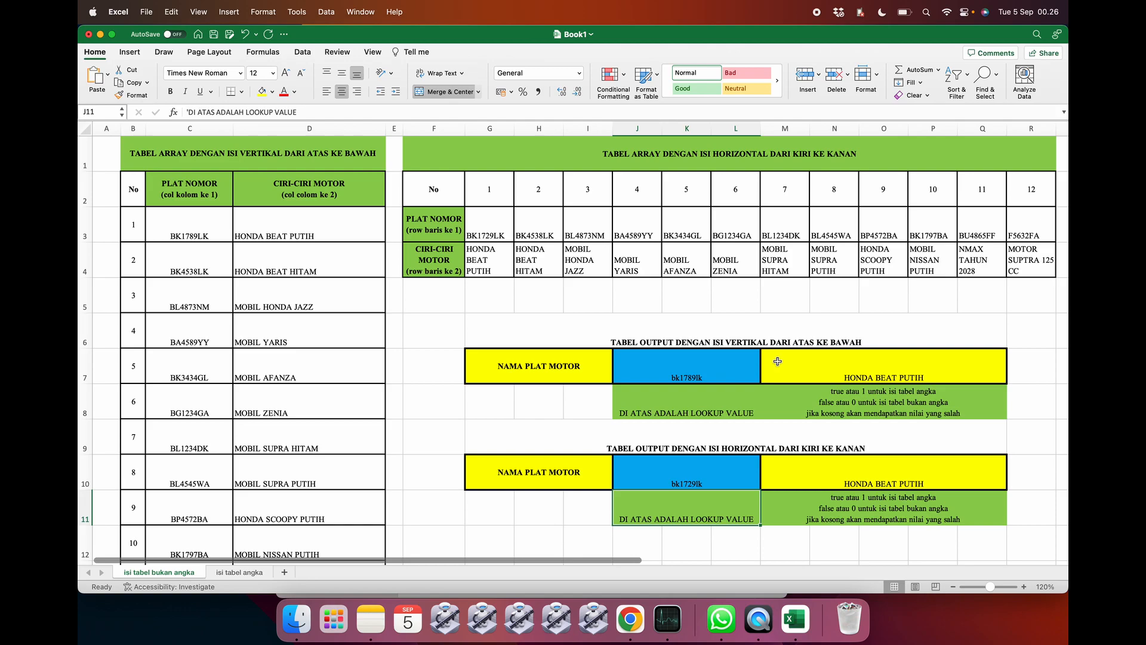
# Examine the VLOOKUP formula in M7 and the HLOOKUP formula in M10
pyautogui.click(801, 360)
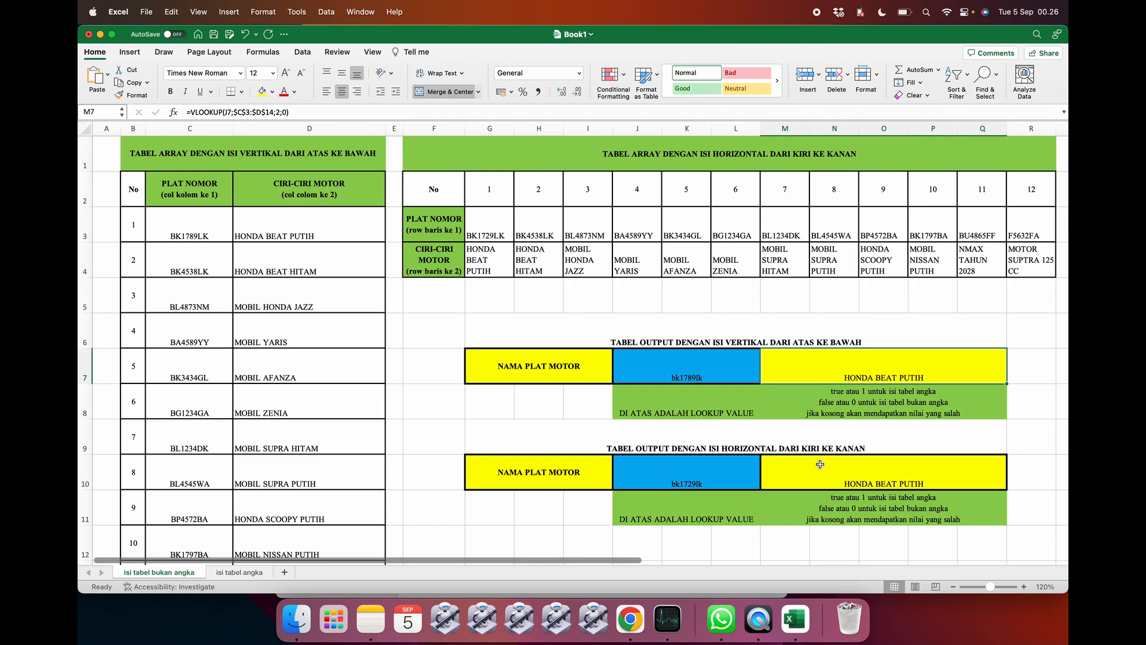
pyautogui.doubleClick(782, 376)
pyautogui.press('Return')
pyautogui.doubleClick(813, 481)
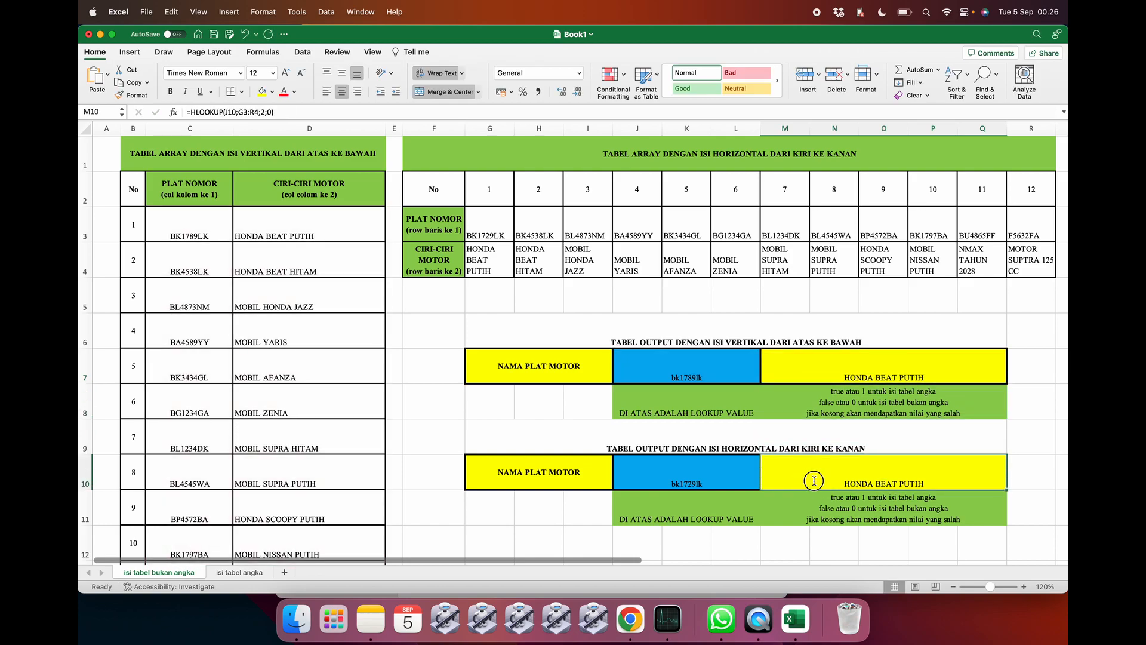
pyautogui.press('Return')
pyautogui.click(1050, 462)
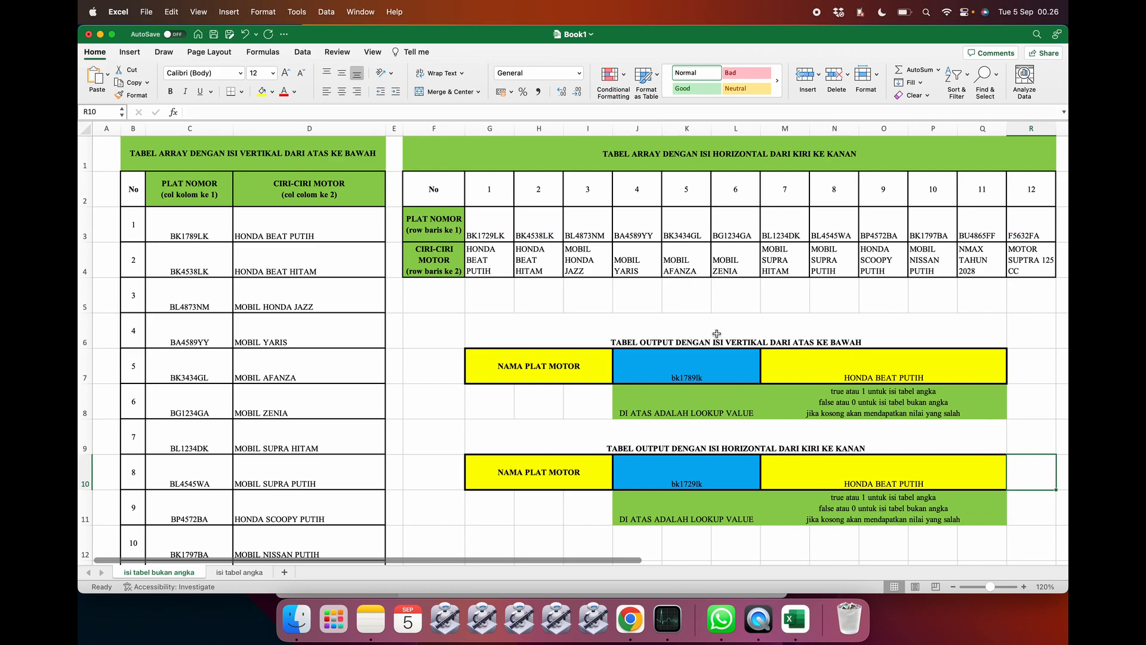
# Clear the result cells M7 and M10 of the vertical and horizontal output tables
pyautogui.click(817, 358)
pyautogui.click(837, 471)
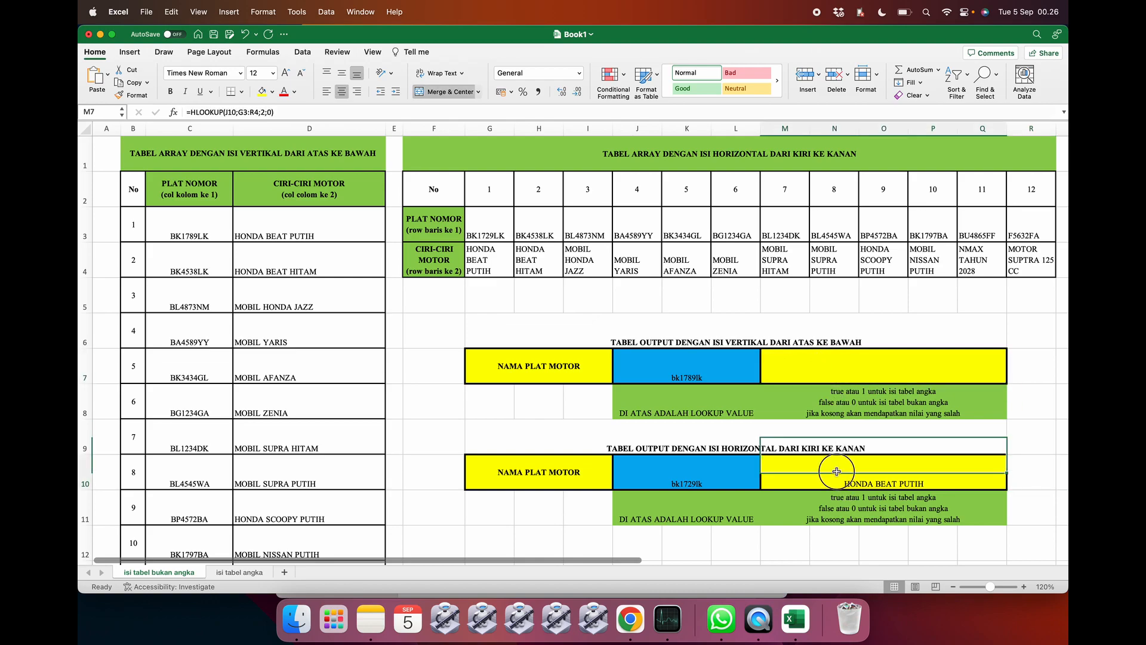
pyautogui.press('Delete')
pyautogui.click(1042, 445)
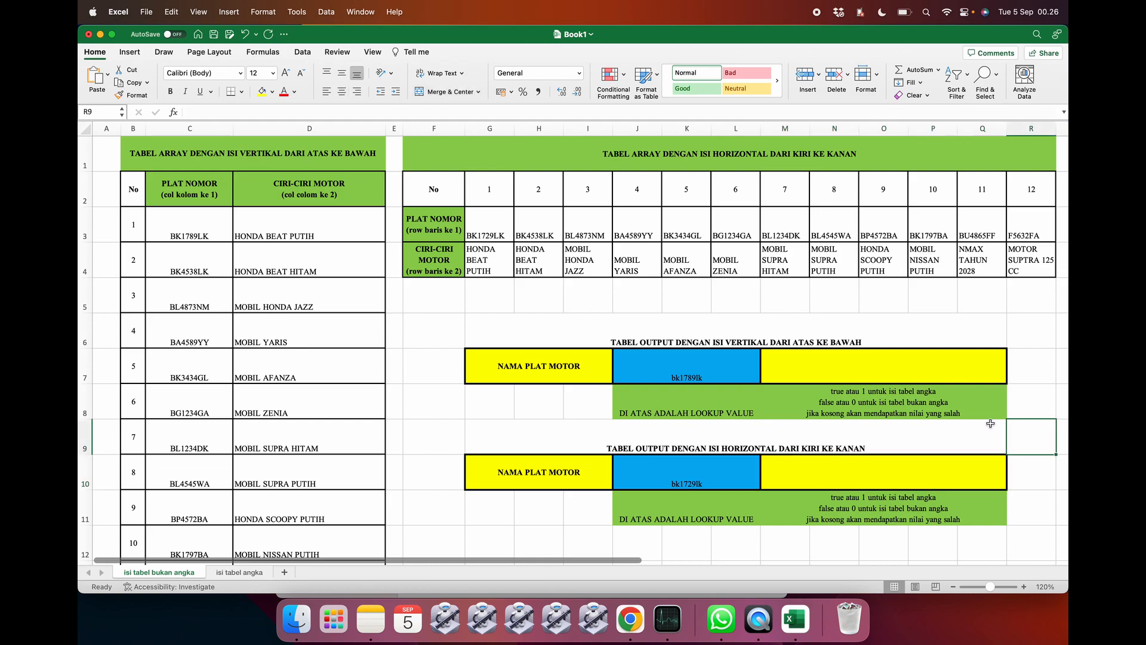
# Begin a VLOOKUP formula in M7 with J7 as the lookup value
pyautogui.click(820, 365)
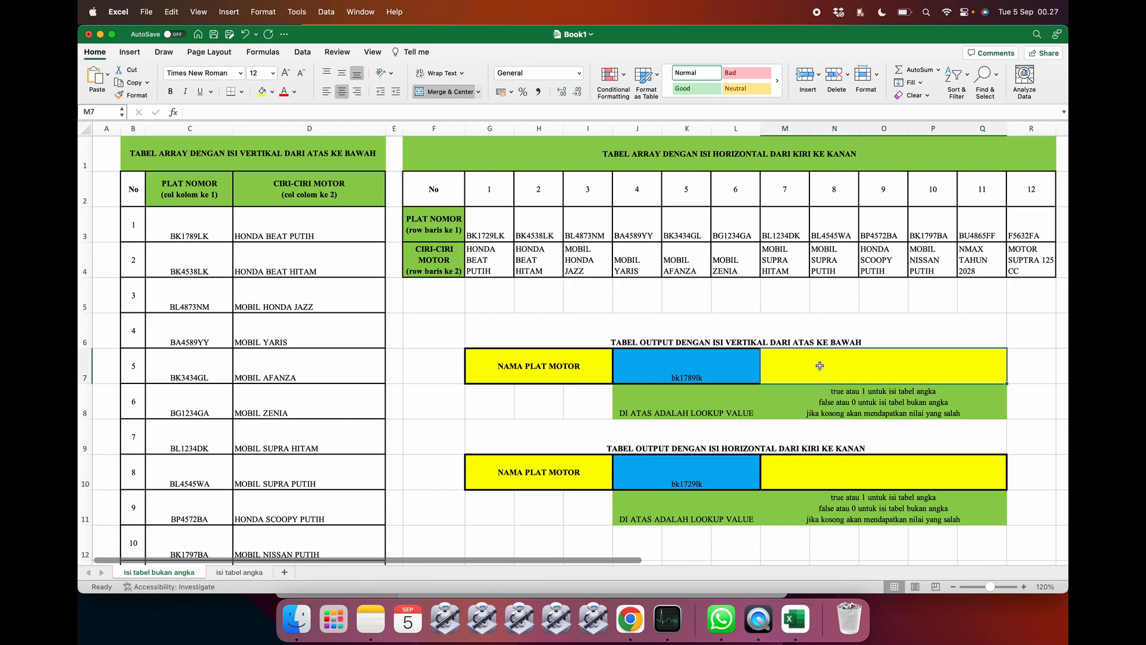
pyautogui.write('=v')
pyautogui.write('look')
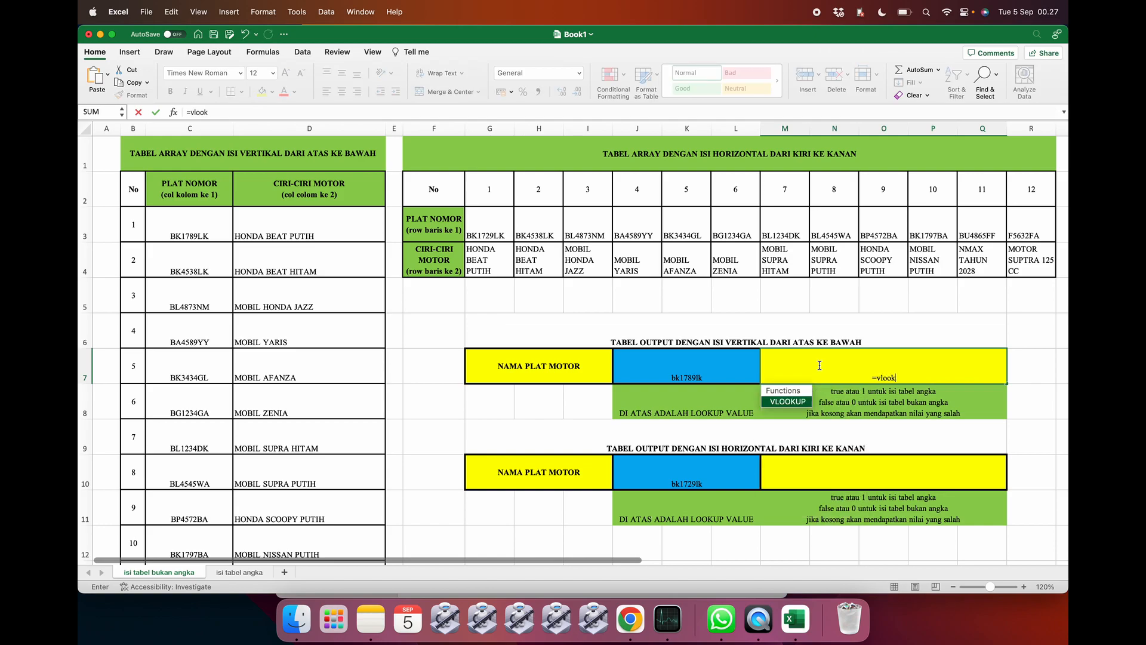
pyautogui.write('up(')
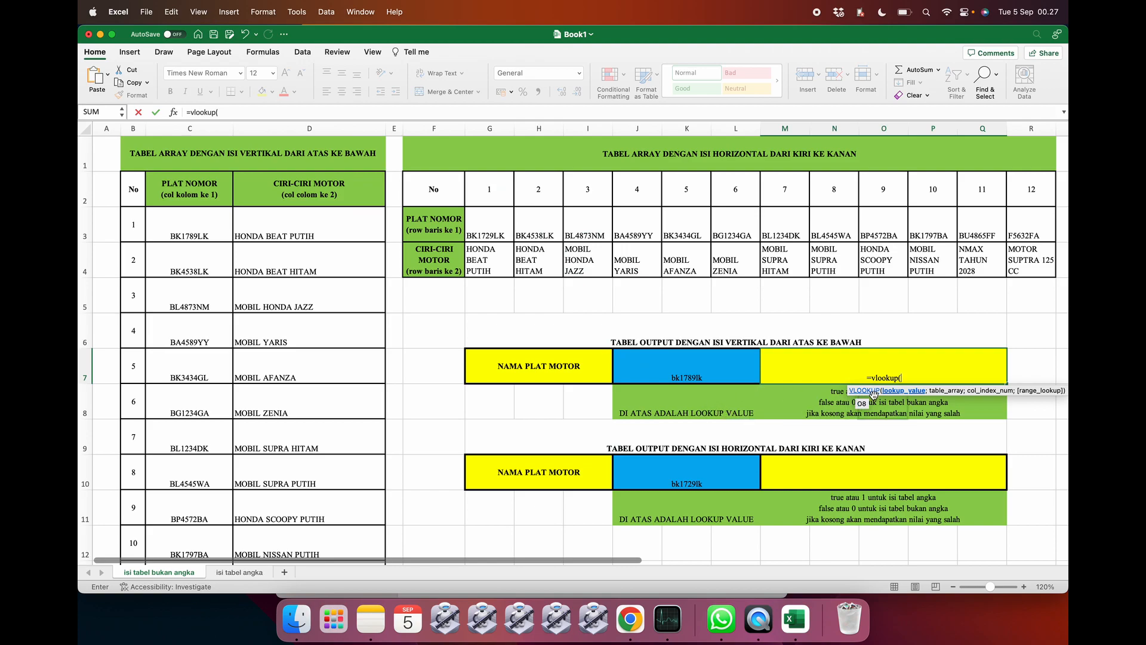
pyautogui.click(643, 369)
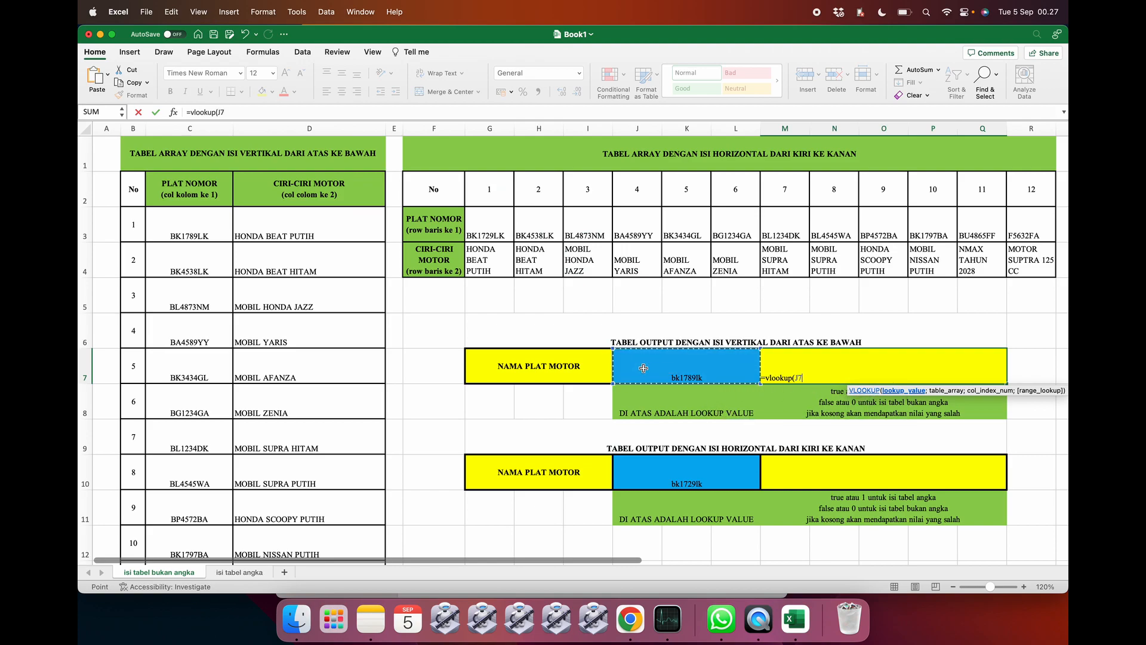
pyautogui.write(';')
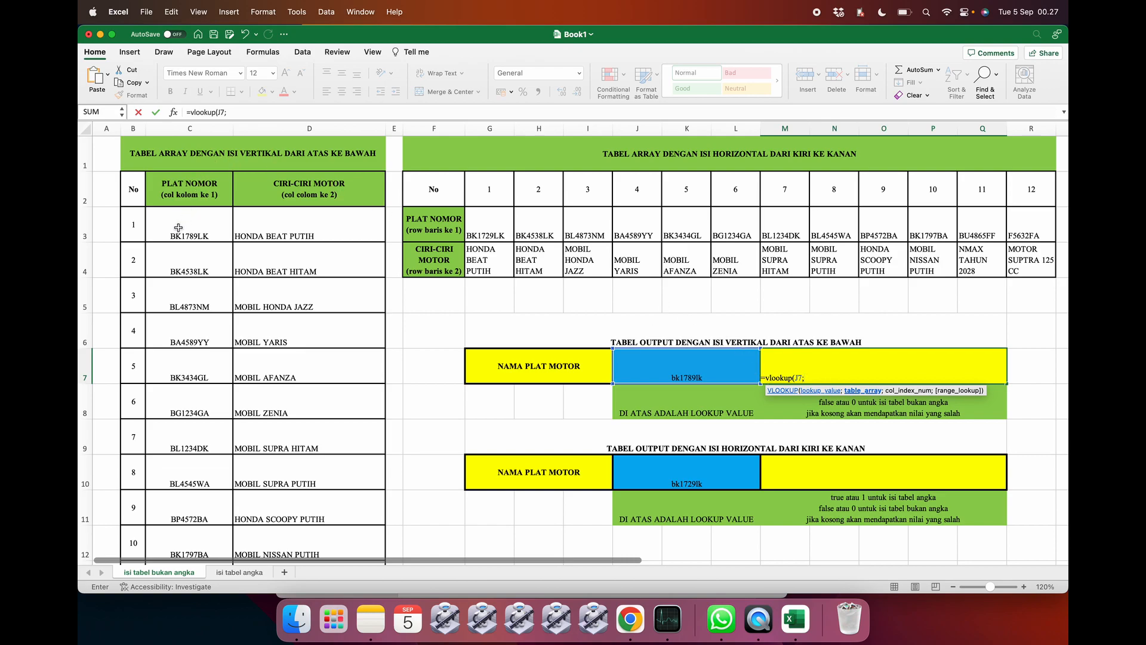
pyautogui.moveTo(177, 225); pyautogui.dragTo(273, 508)
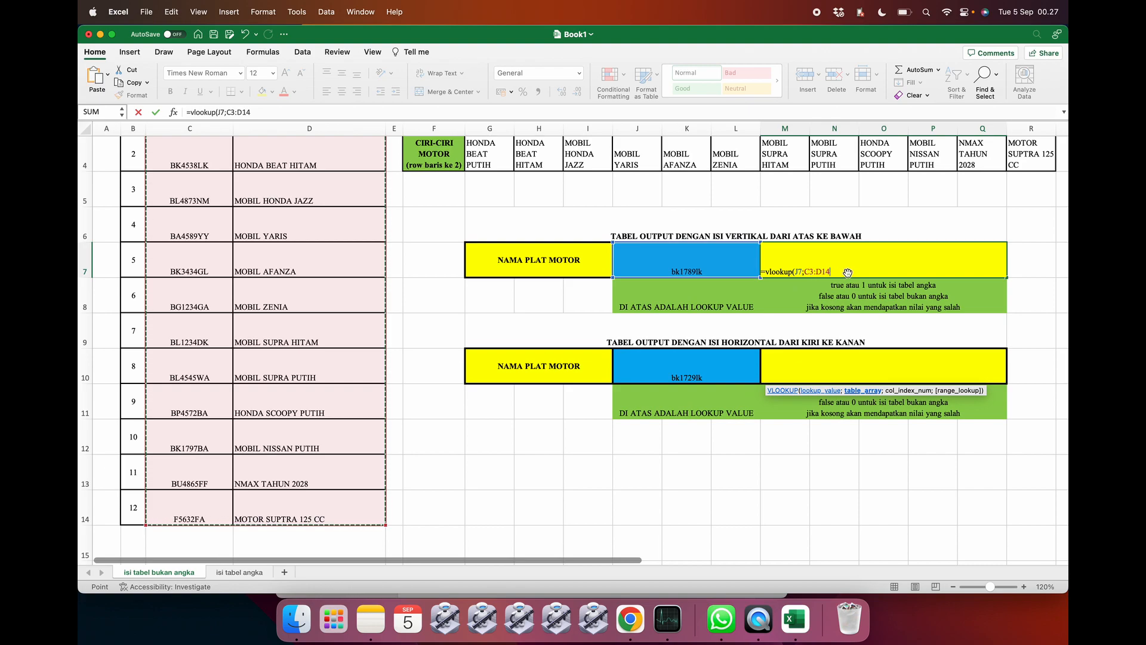
pyautogui.press('Left')
pyautogui.press('Left')
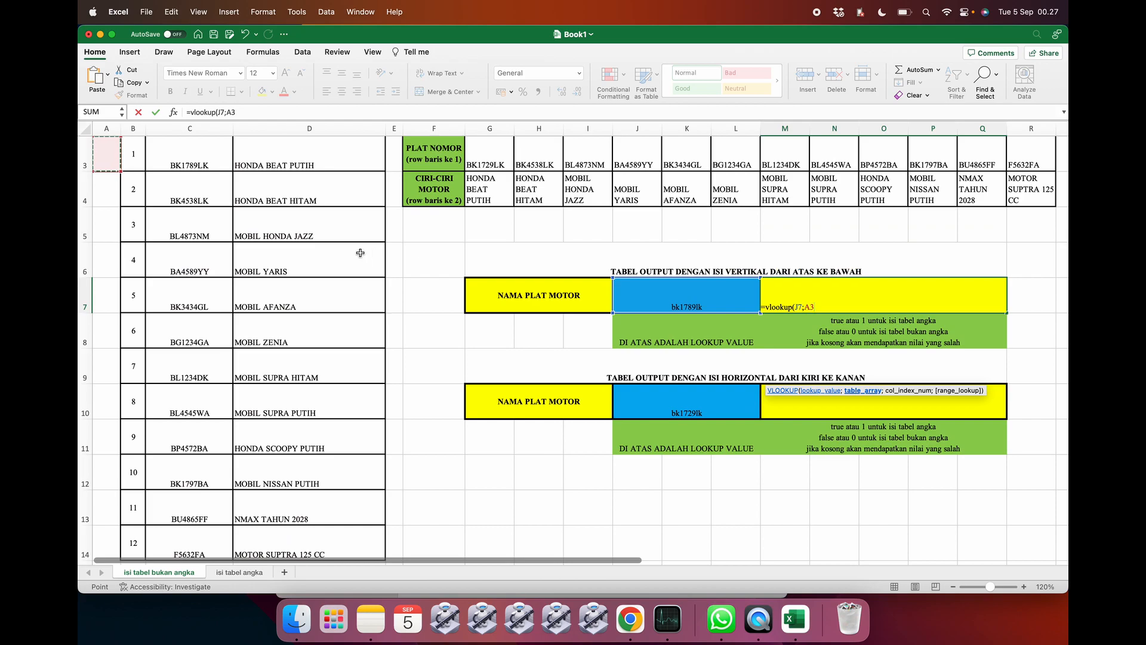
pyautogui.press('BackSpace')
pyautogui.press('BackSpace')
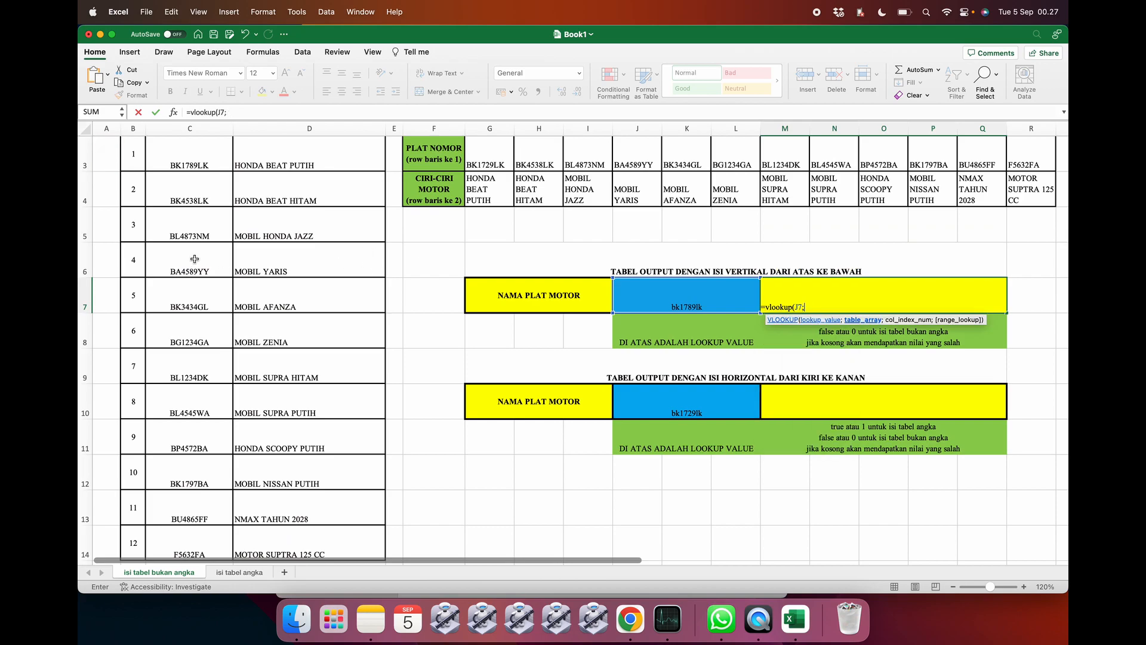
# Set the VLOOKUP table array to the vertical table's data range C3:D14, made absolute as $C$3:$D$14
pyautogui.scroll(3, 195, 260)
pyautogui.moveTo(183, 235); pyautogui.dragTo(283, 503)
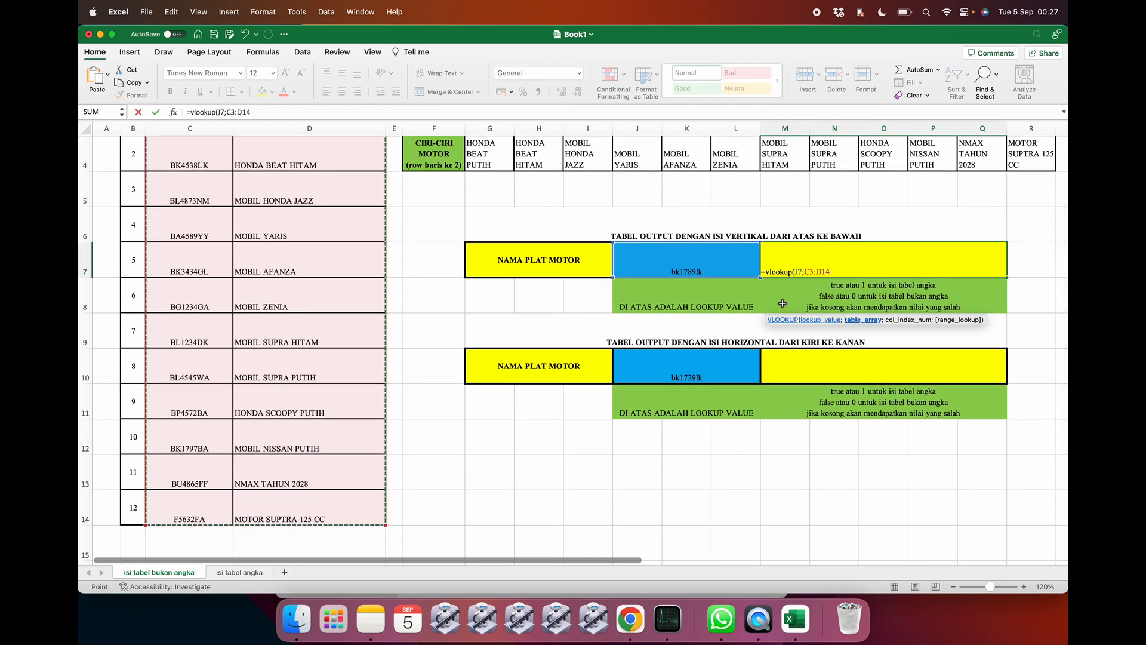
pyautogui.click(806, 270)
pyautogui.write('$')
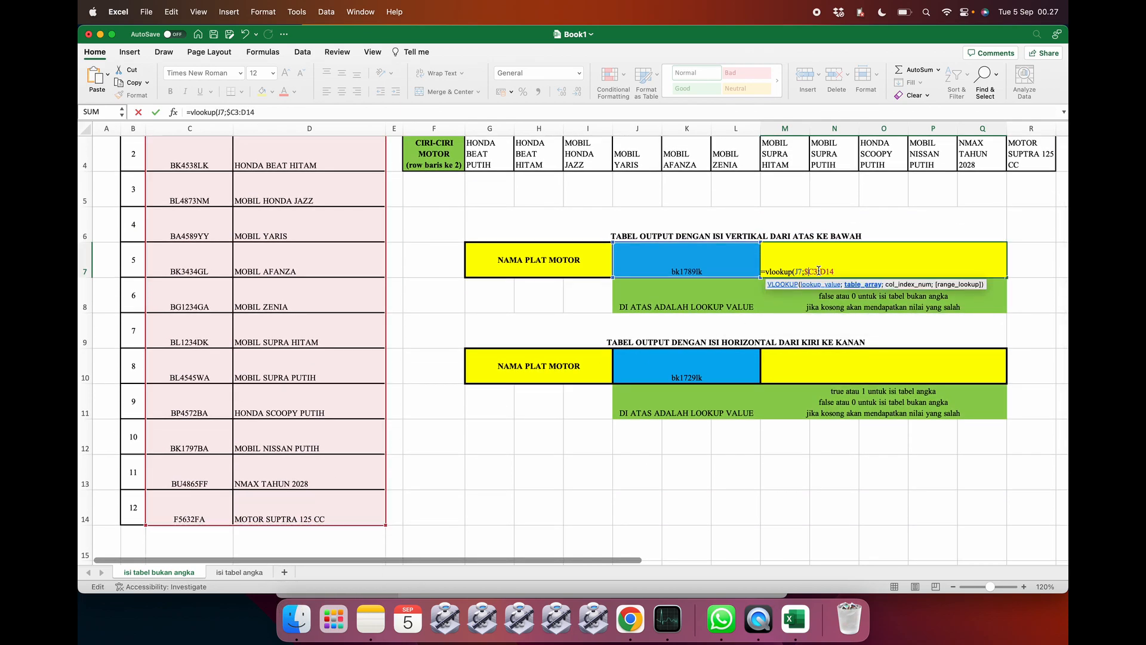
pyautogui.write('$')
pyautogui.write('$')
pyautogui.write('$D$14;')
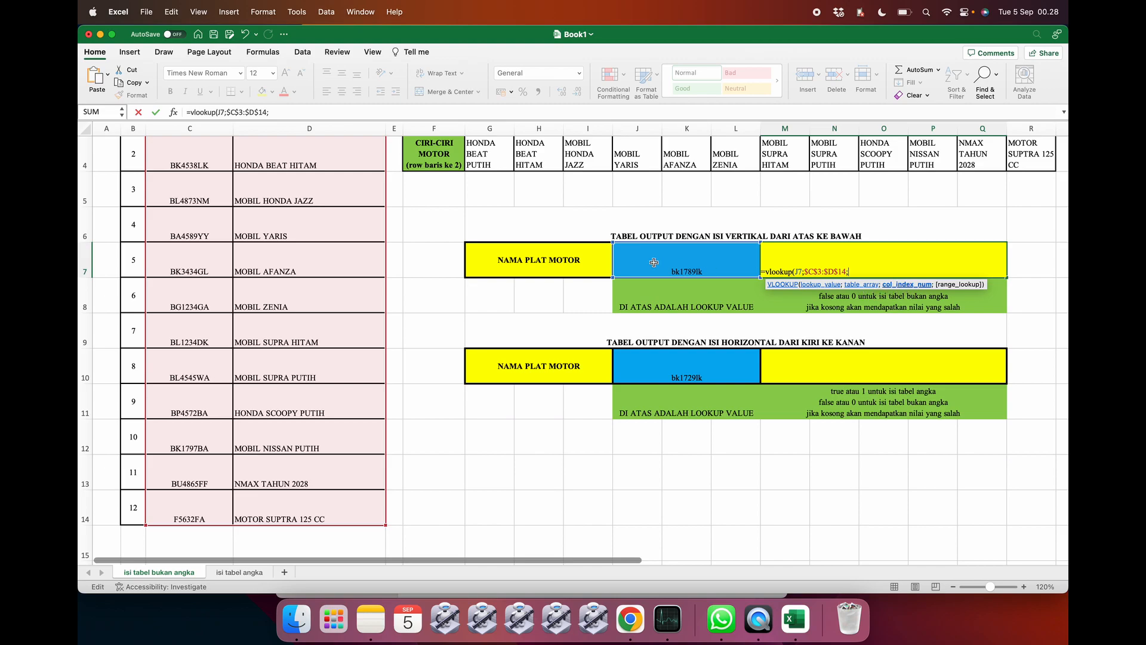
# Complete the VLOOKUP formula in M7 with column index 2 and an exact match (false)
pyautogui.scroll(3, 361, 233)
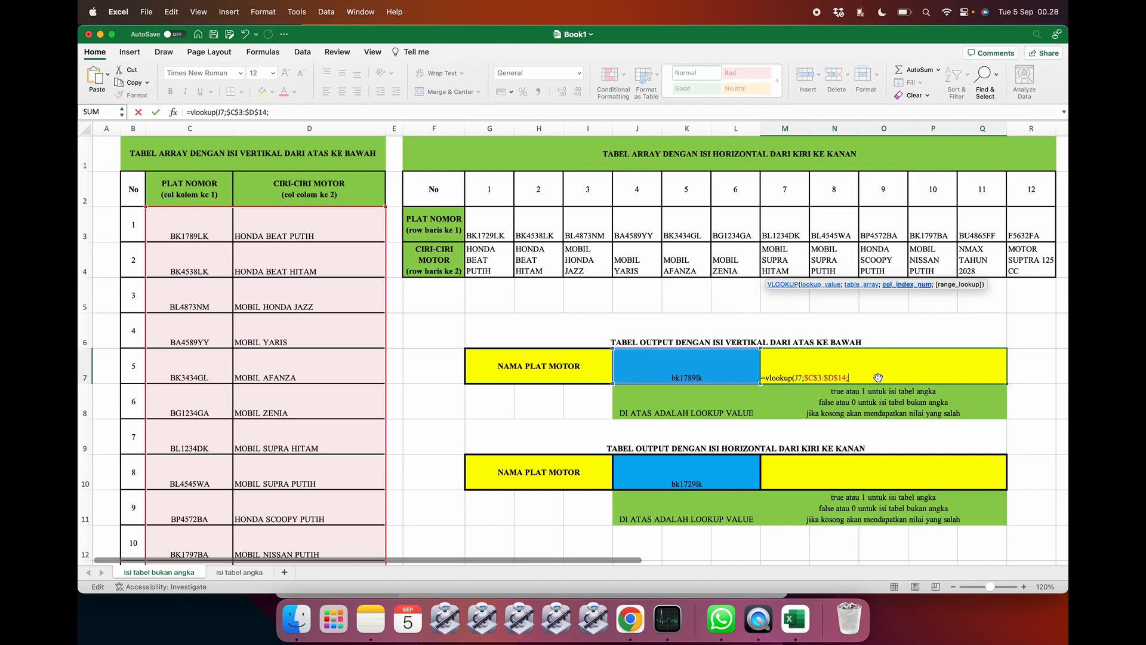
pyautogui.write('2;')
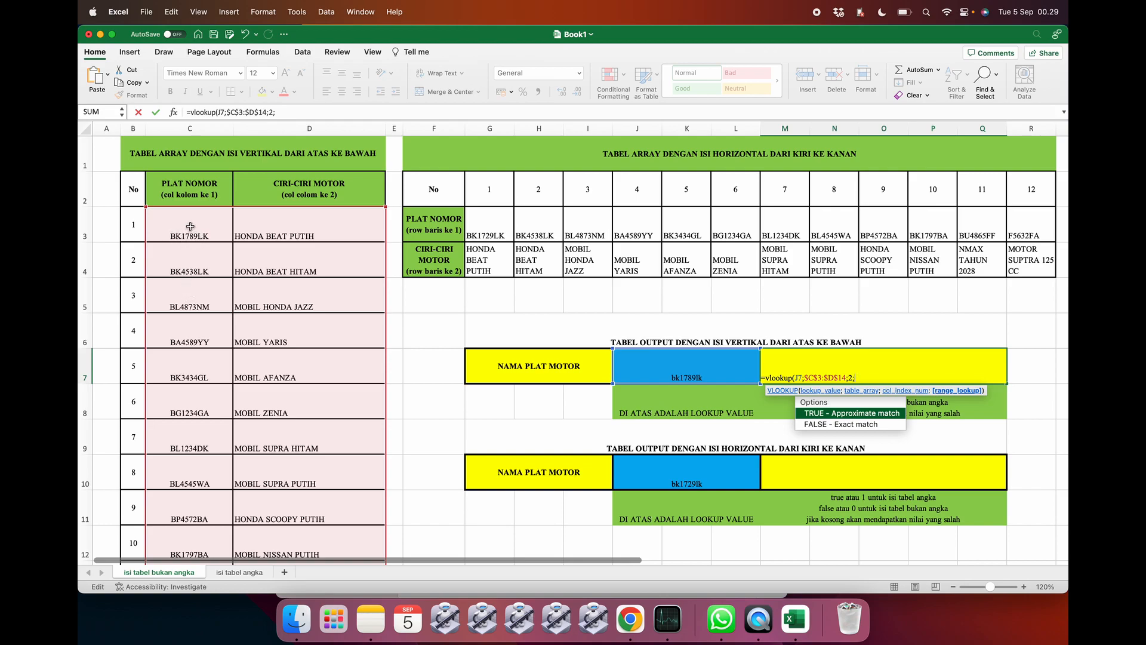
pyautogui.press('Down')
pyautogui.write('false)')
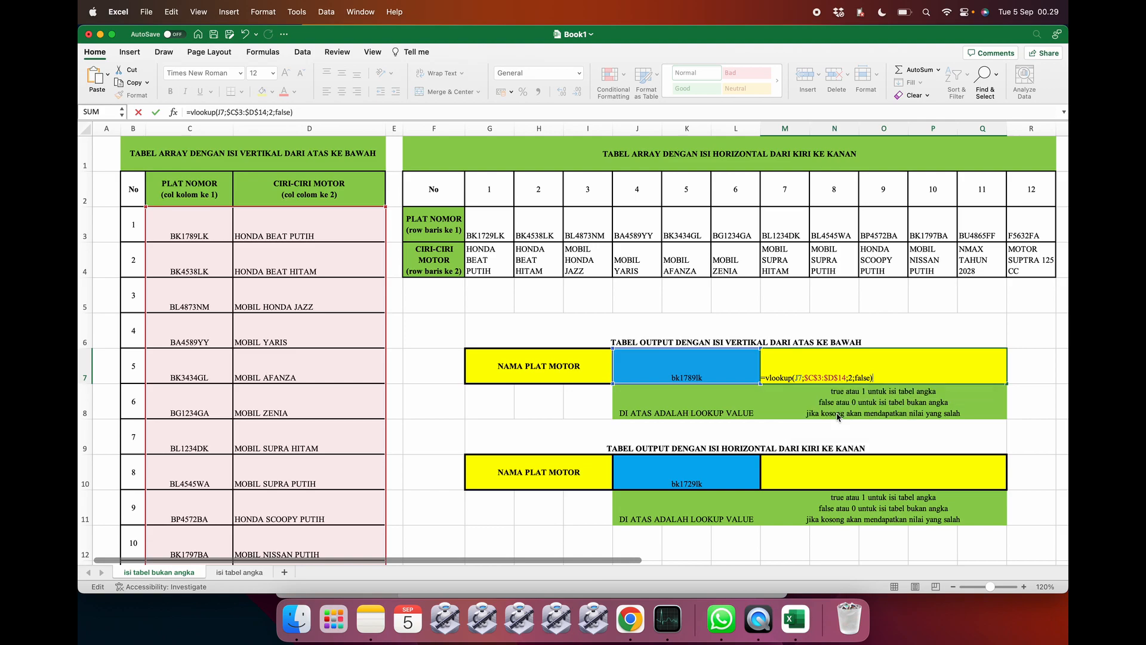
pyautogui.press('Return')
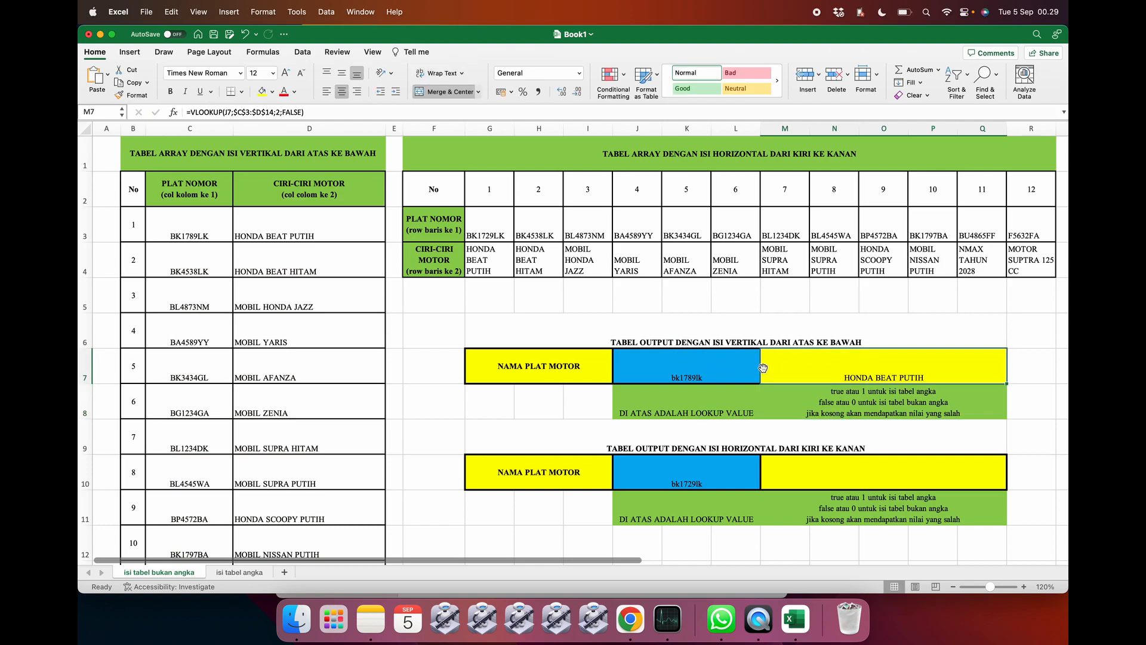
# Test the formula by clearing lookup cell J7 and re-entering bk1789lk
pyautogui.click(699, 367)
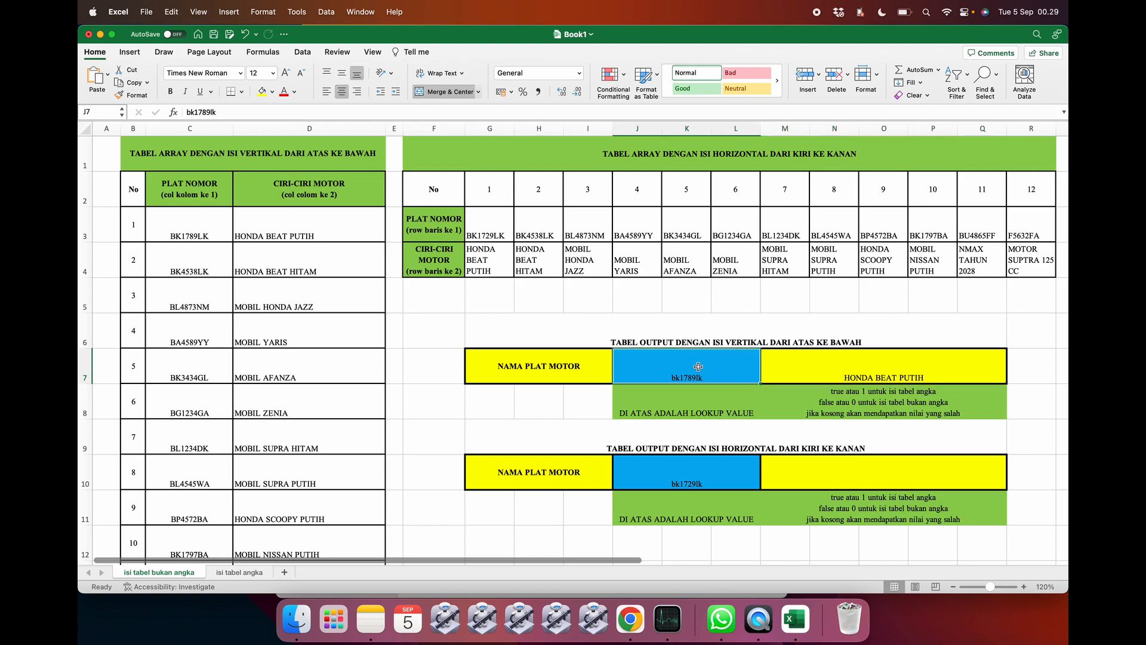
pyautogui.press('Delete')
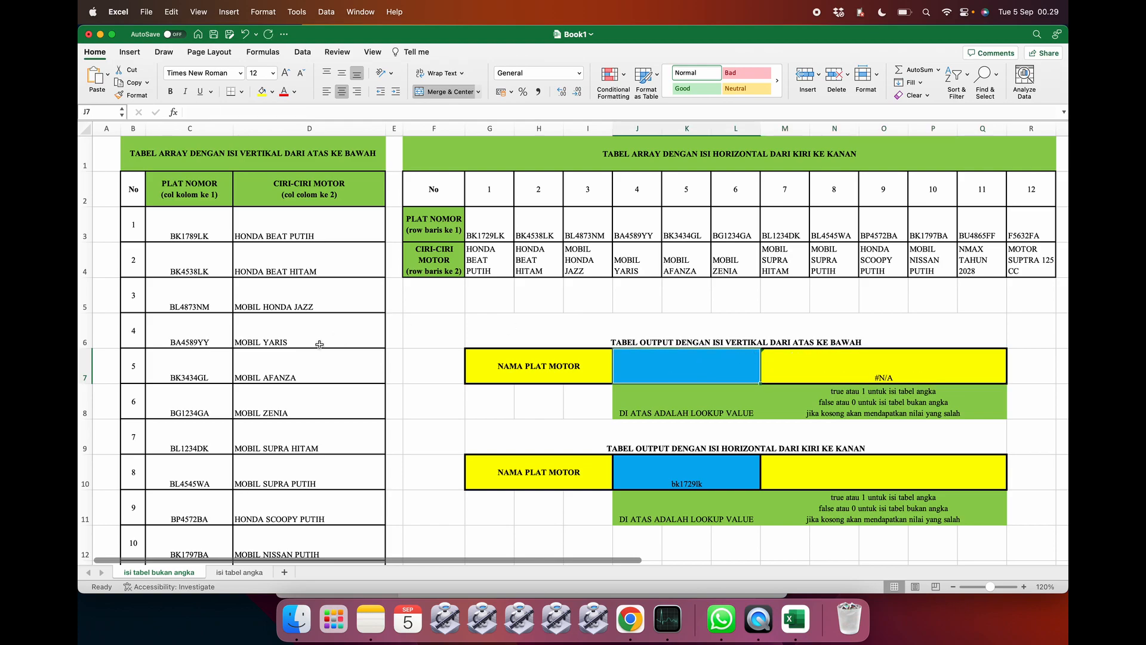
pyautogui.scroll(-6, 287, 351)
pyautogui.scroll(5, 287, 351)
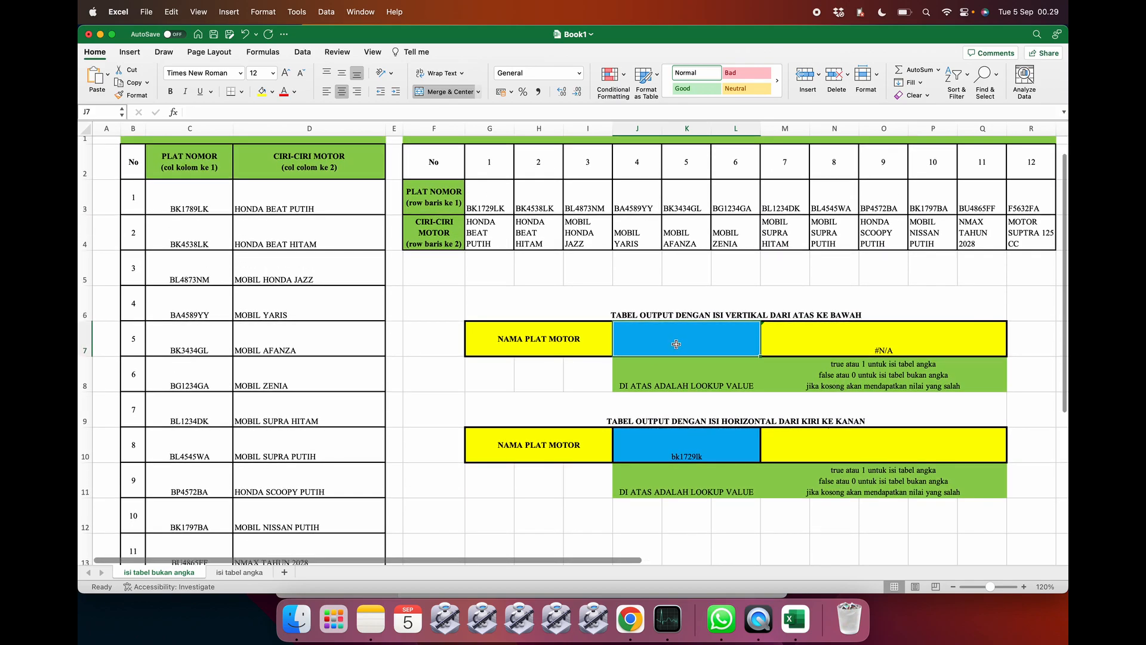
pyautogui.write('be')
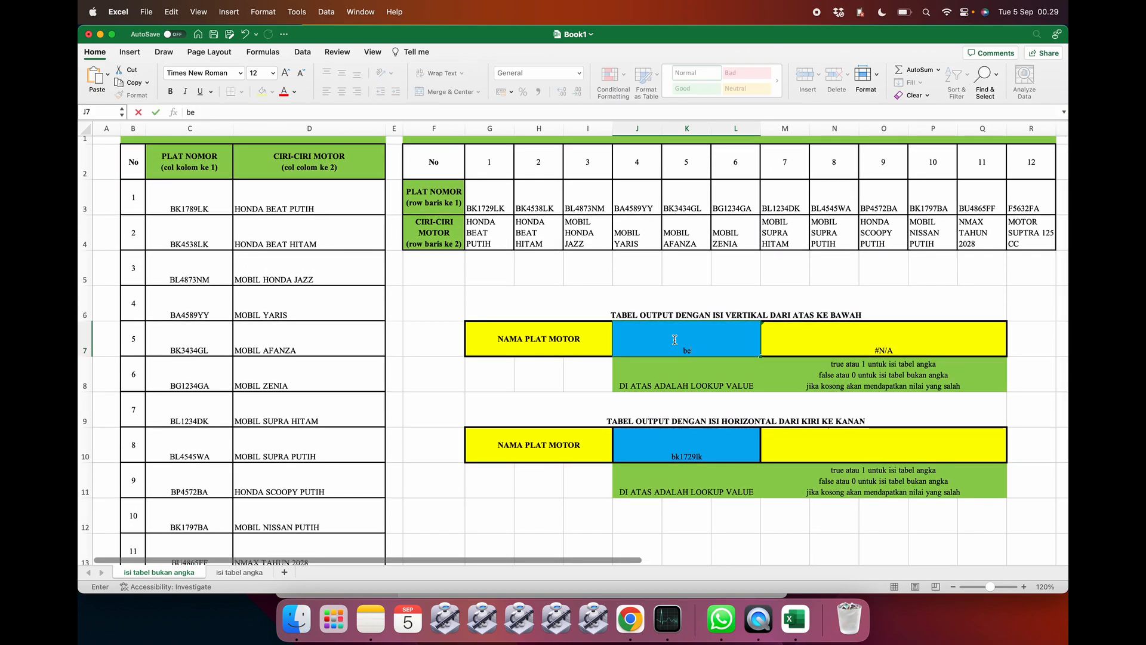
pyautogui.press('BackSpace')
pyautogui.write('k1789lk')
pyautogui.press('Return')
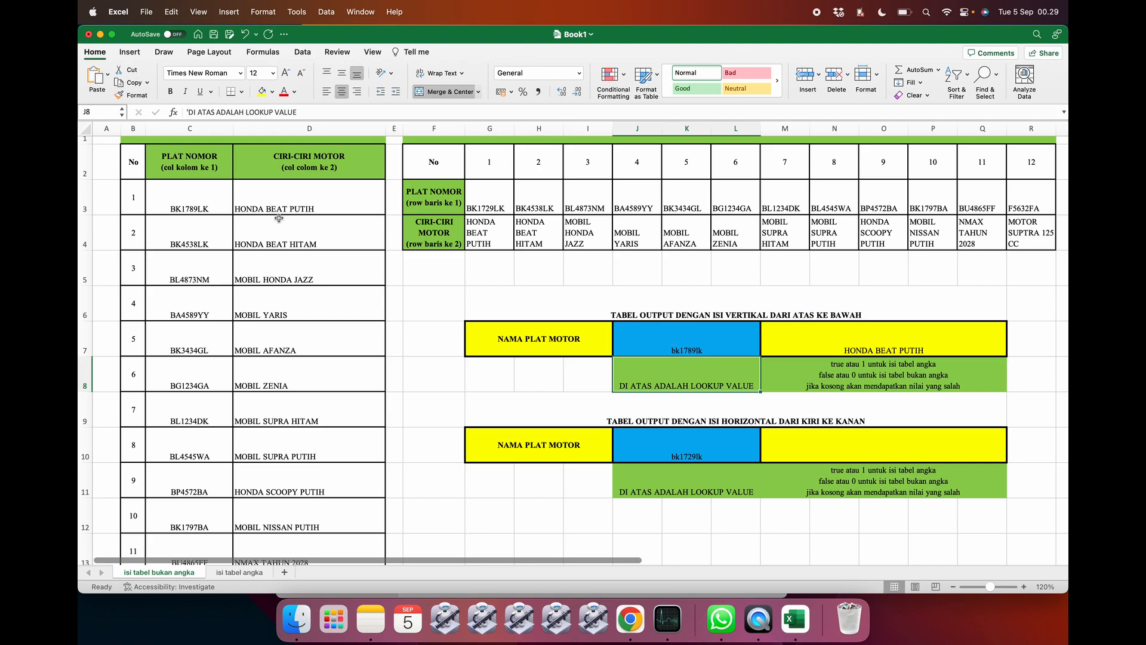
# Change the lookup value in J7 to bk4538lk, the second plate number of the vertical array table
pyautogui.click(677, 345)
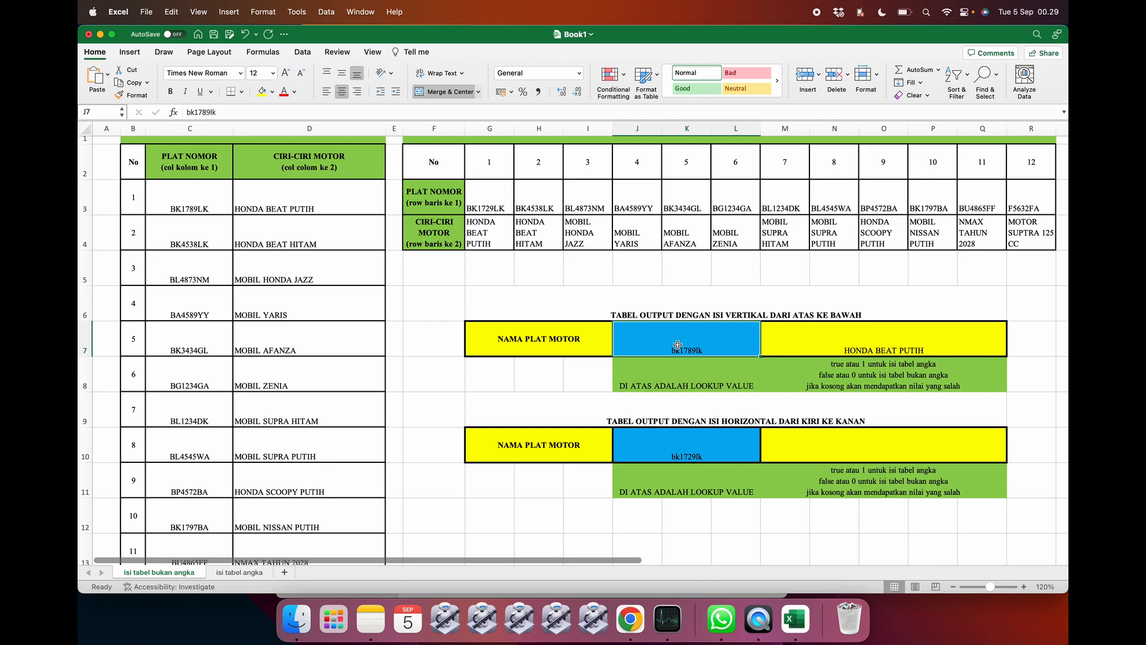
pyautogui.write('bk')
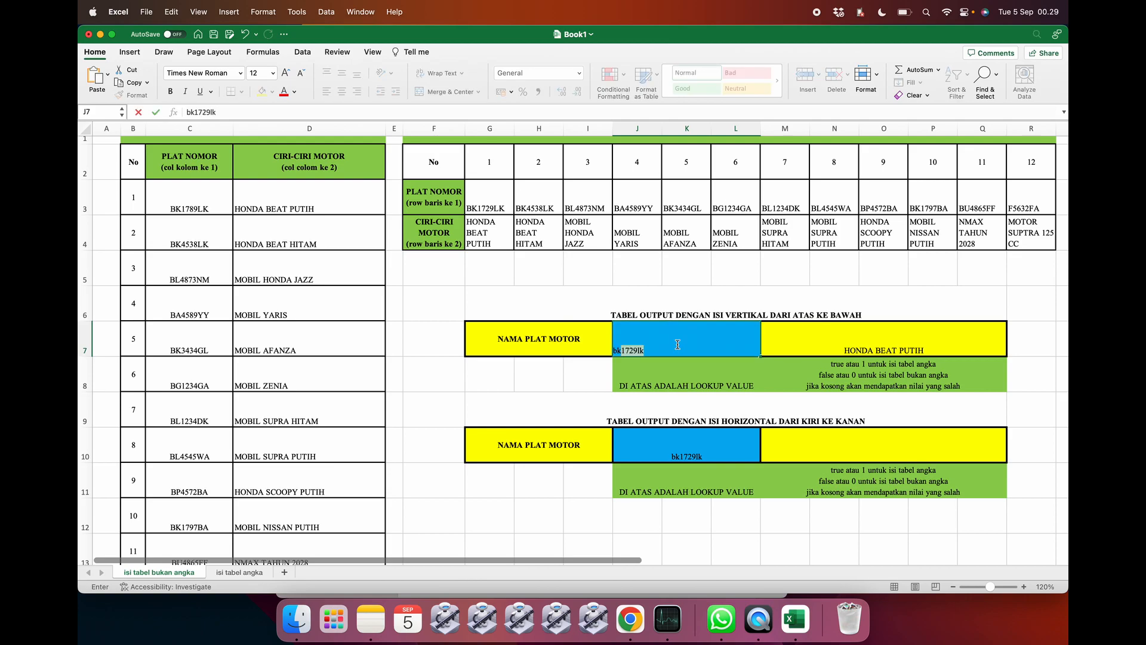
pyautogui.write('4538lk')
pyautogui.press('Return')
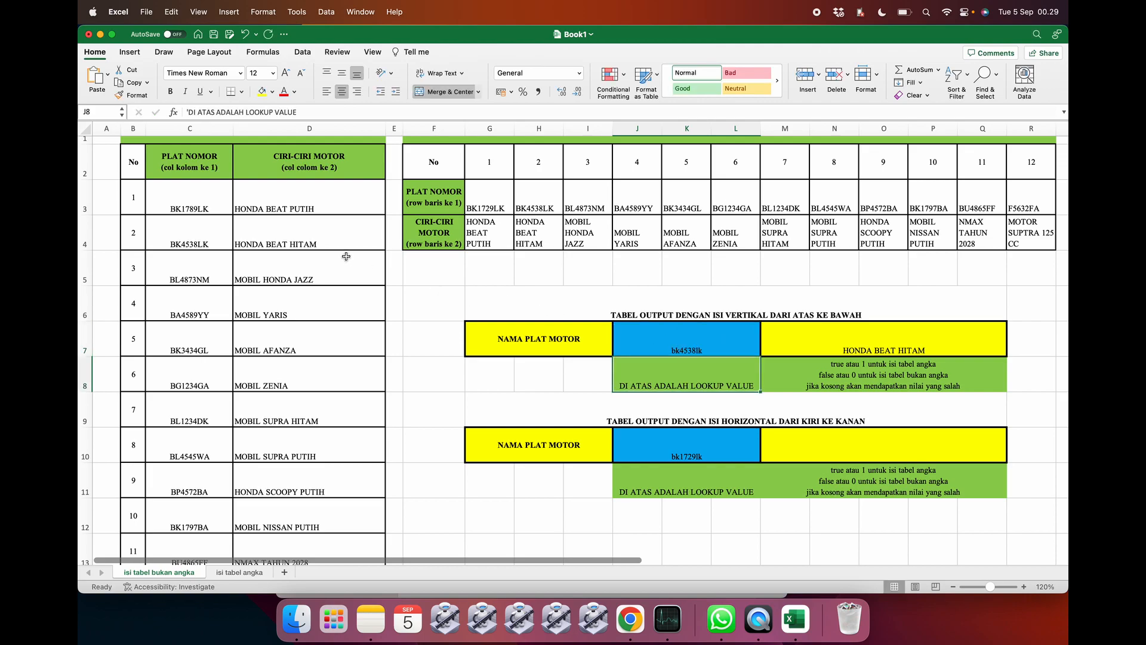
# Re-enter the lookup value in J7 in capitals as BK4538LK
pyautogui.click(687, 338)
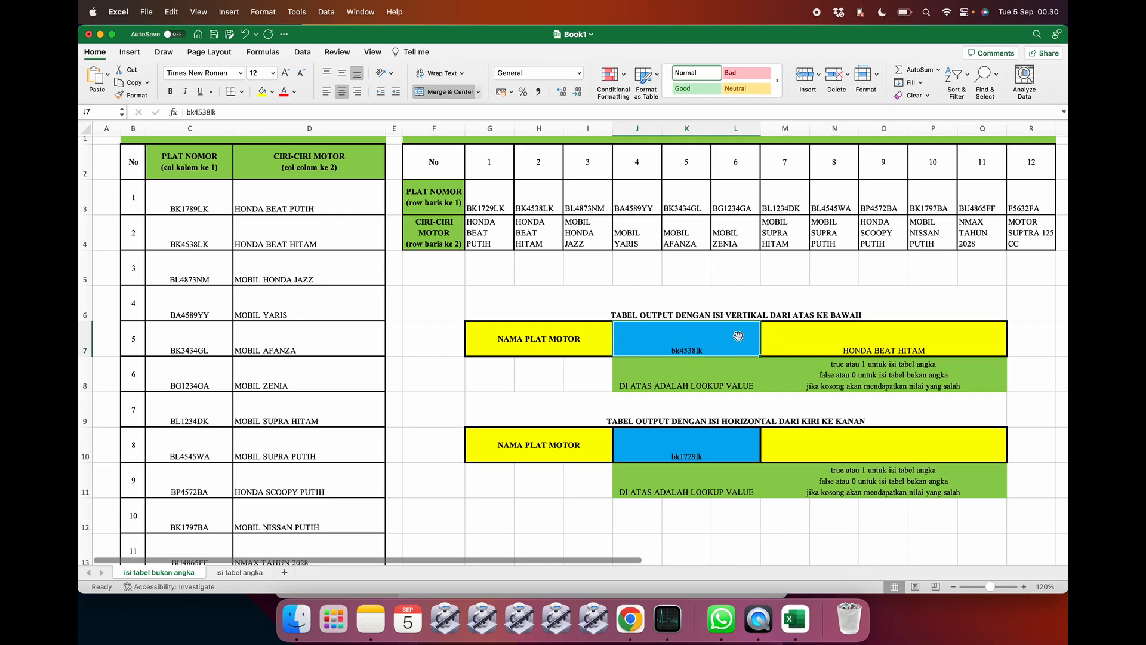
pyautogui.write('BK')
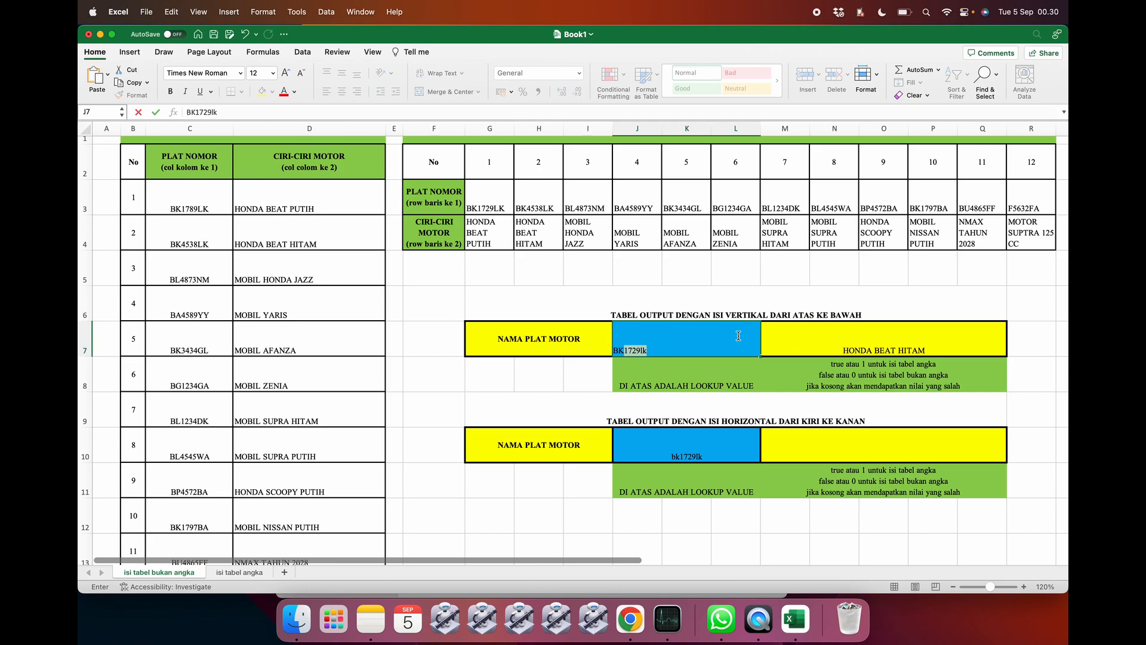
pyautogui.write('4538LK')
pyautogui.press('Return')
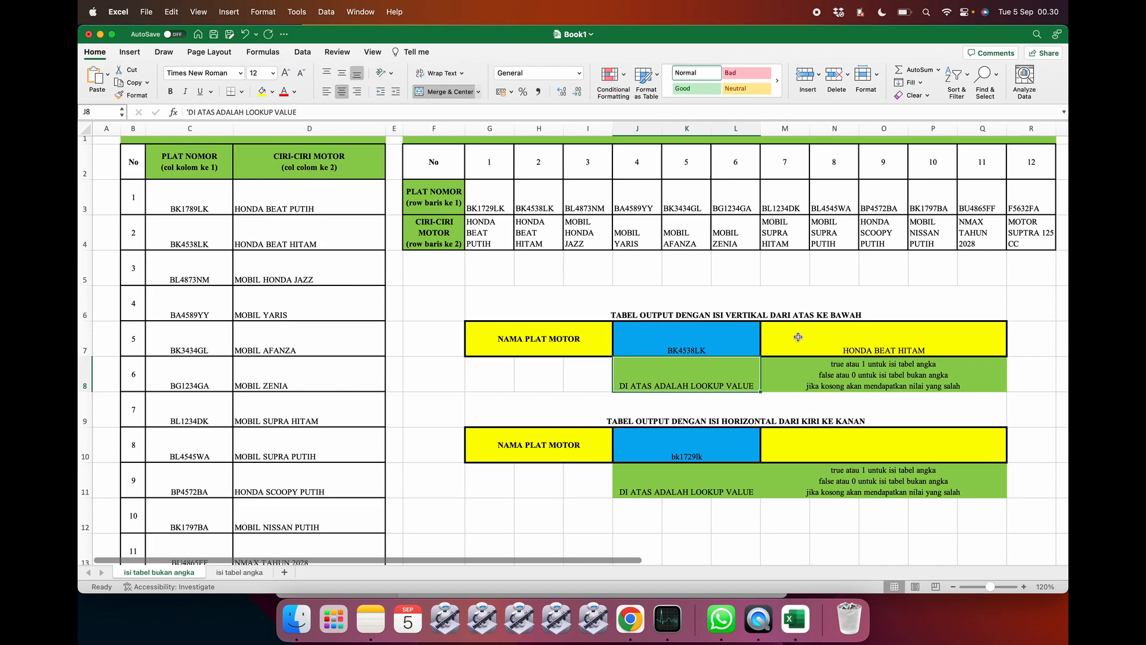
# Clear lookup cell J7 and review the VLOOKUP formula in M7 against the vertical array table
pyautogui.click(705, 336)
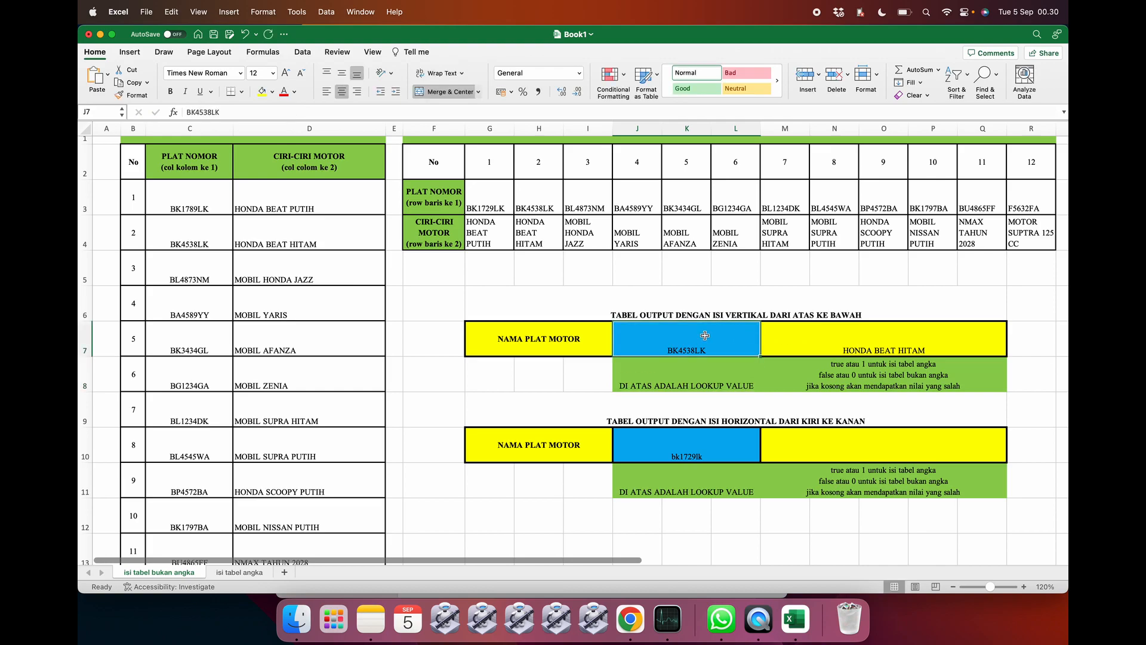
pyautogui.press('BackSpace')
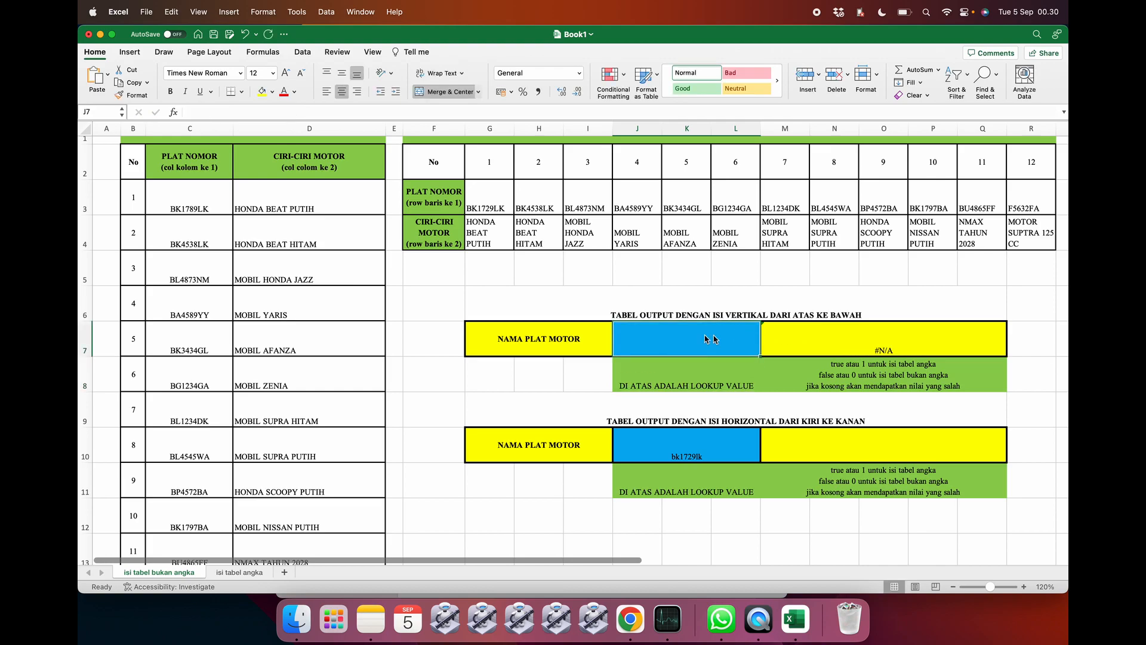
pyautogui.click(838, 334)
pyautogui.scroll(-3, 219, 409)
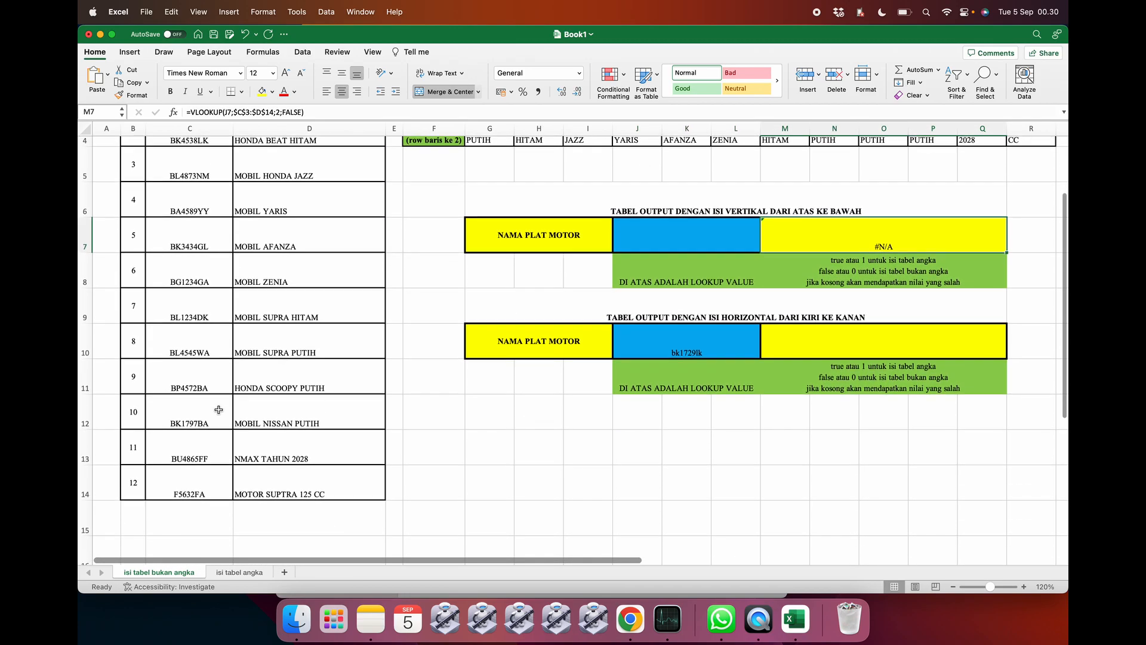
pyautogui.scroll(5, 218, 410)
pyautogui.scroll(-5, 219, 409)
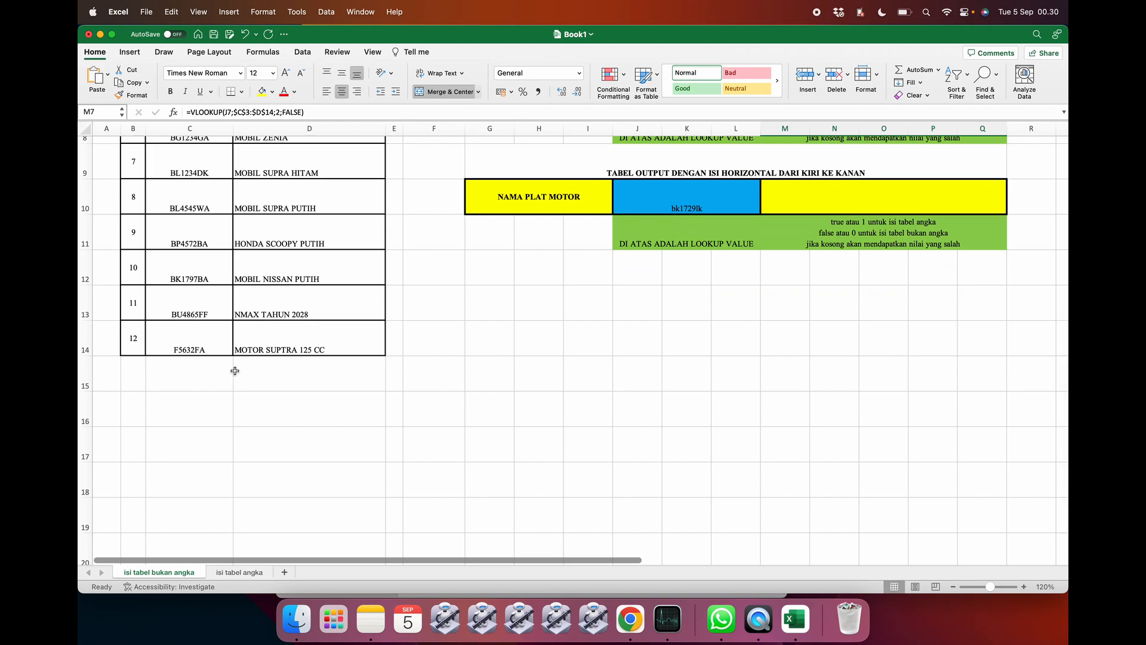
pyautogui.scroll(4, 603, 292)
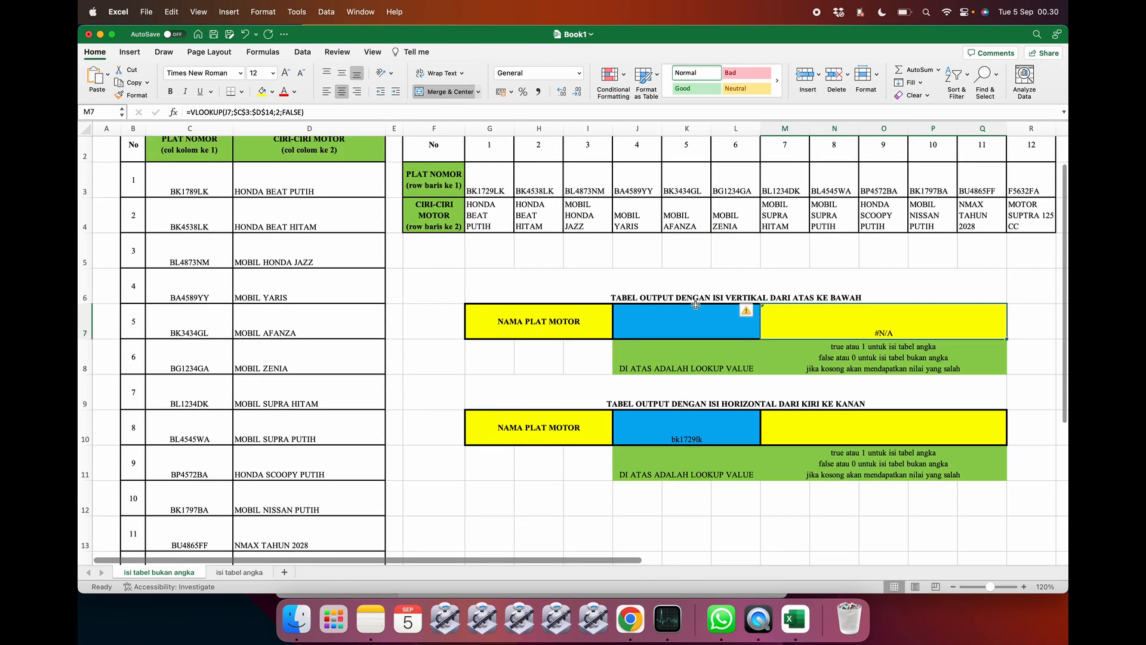
pyautogui.scroll(-1, 379, 380)
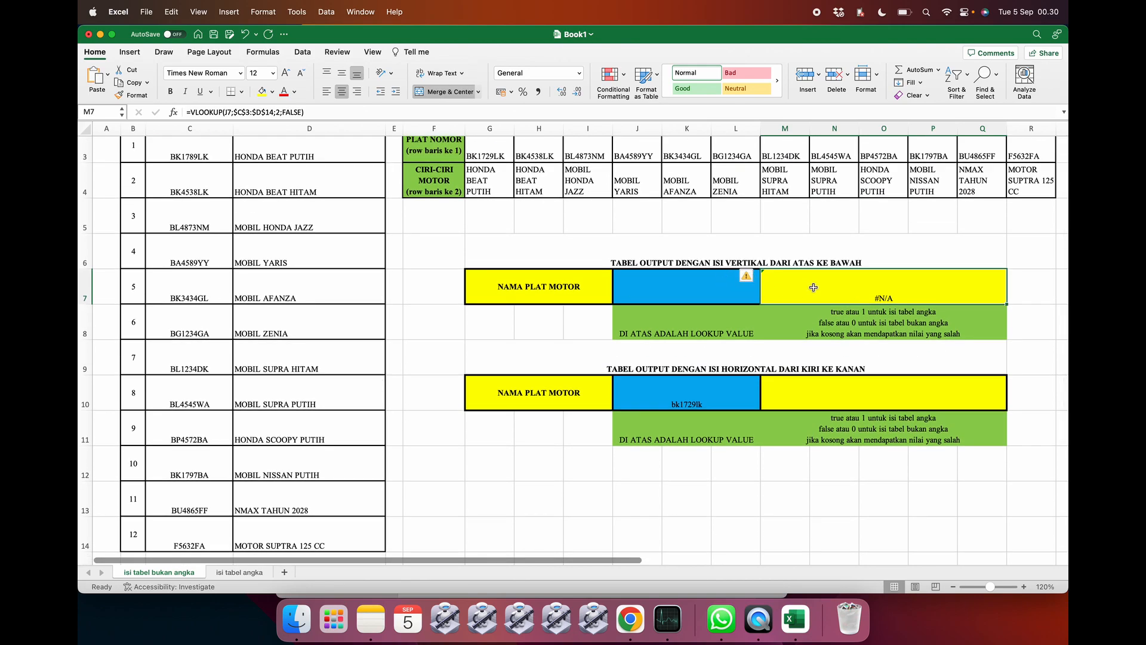
pyautogui.scroll(2, 808, 280)
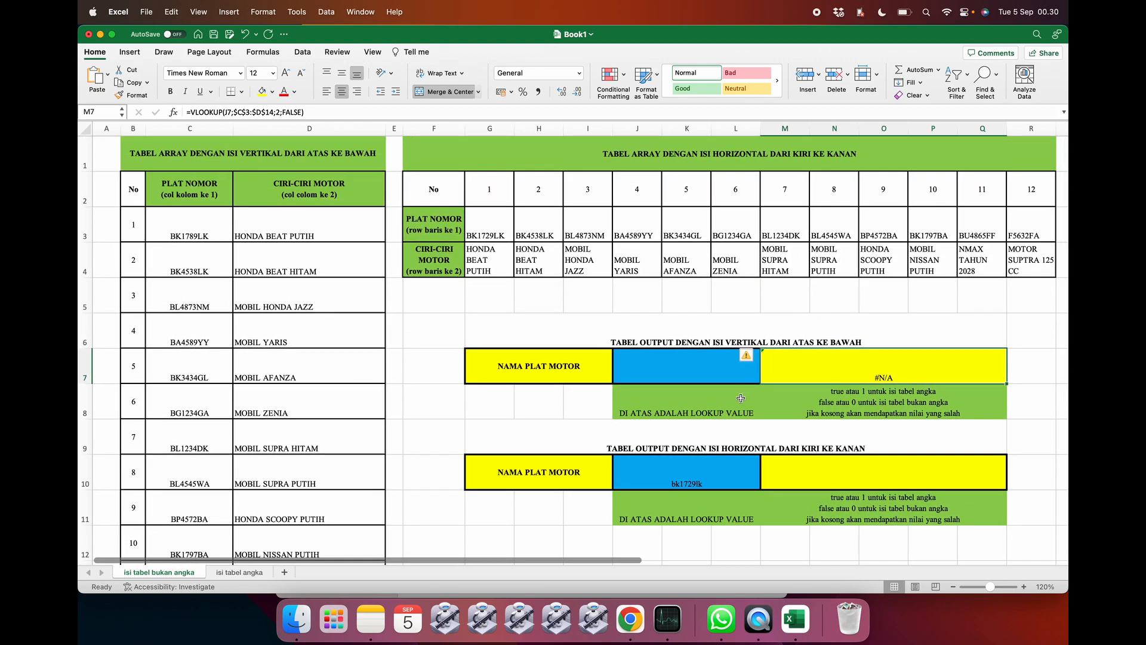
# Begin a formula in M10, the result cell of the horizontal output table
pyautogui.click(818, 485)
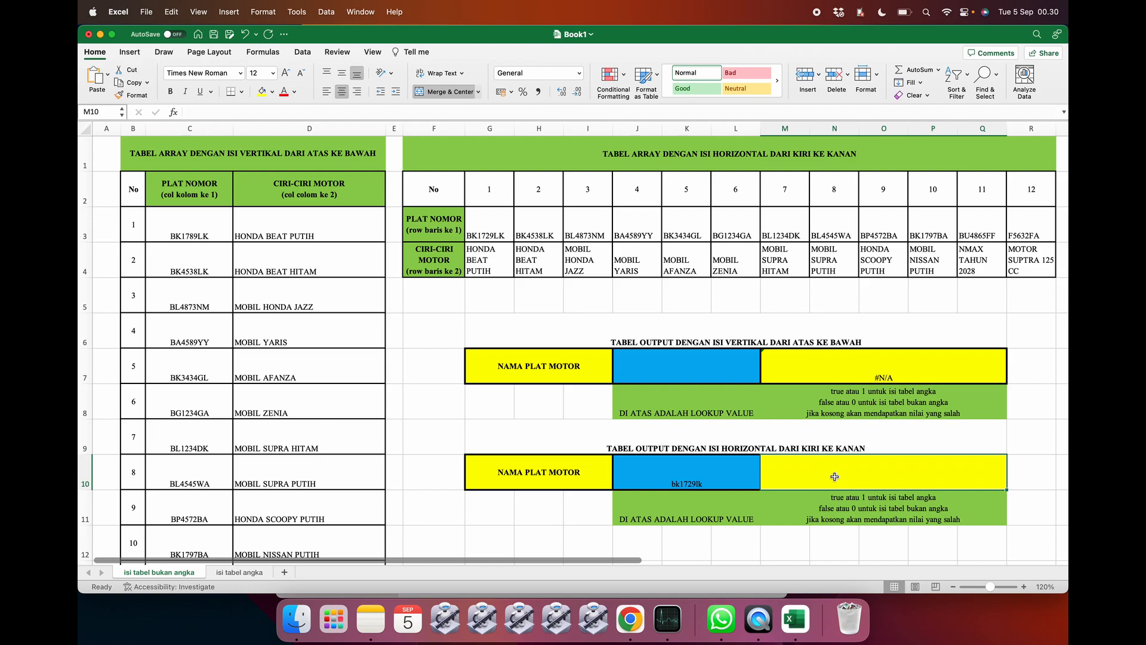
pyautogui.write('=')
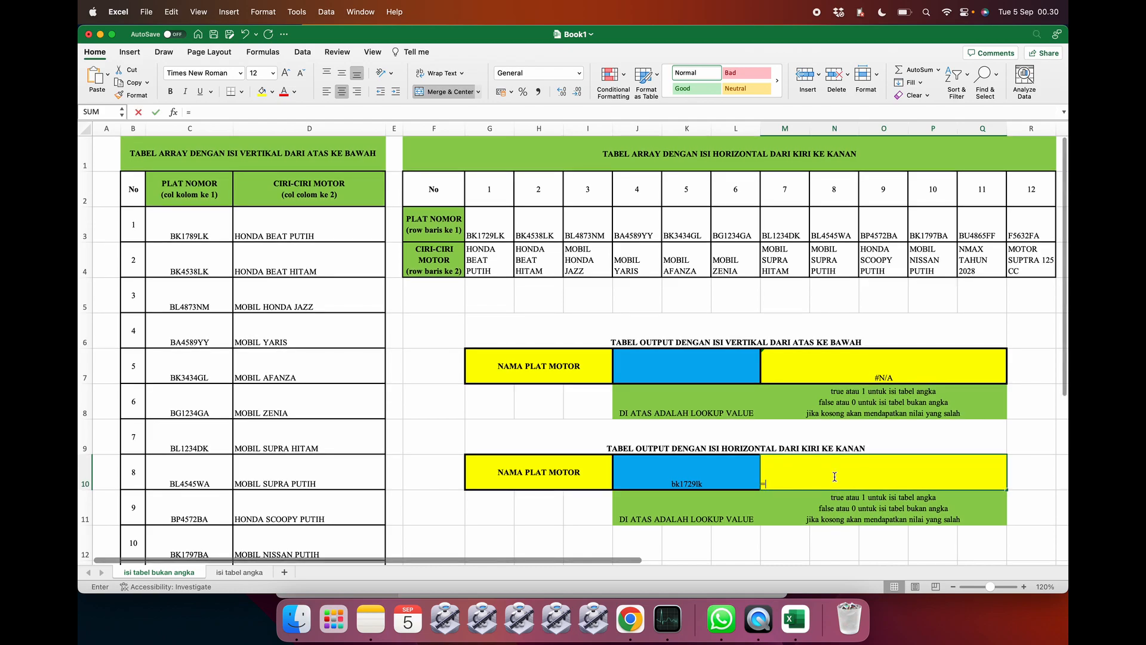
pyautogui.write('H')
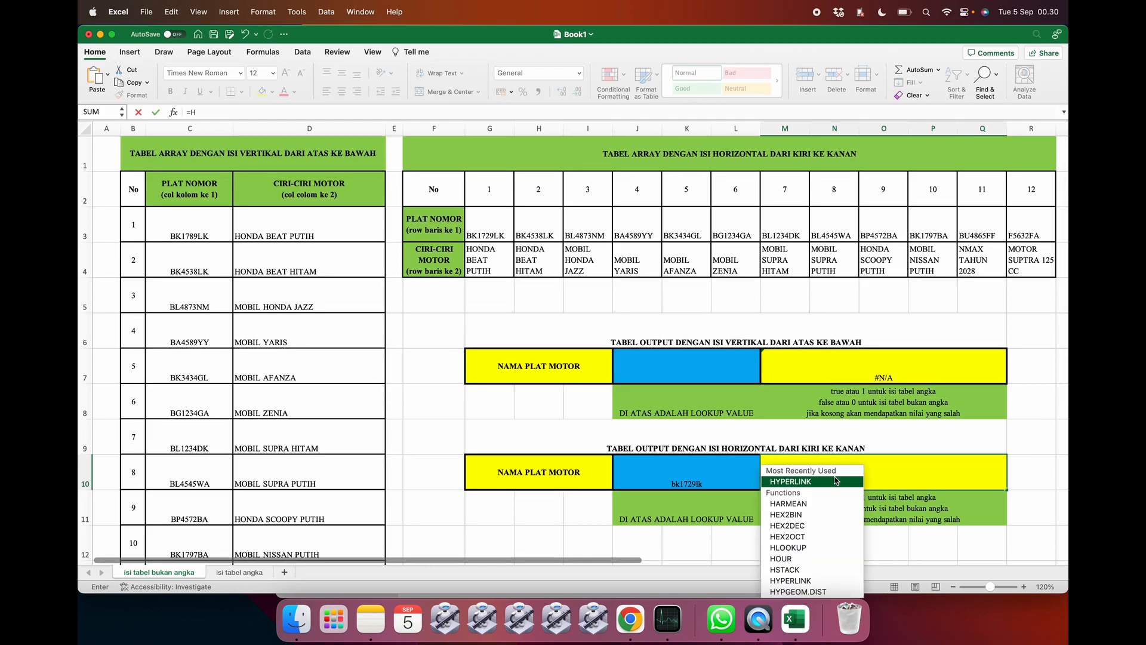
pyautogui.write('LOOKUP')
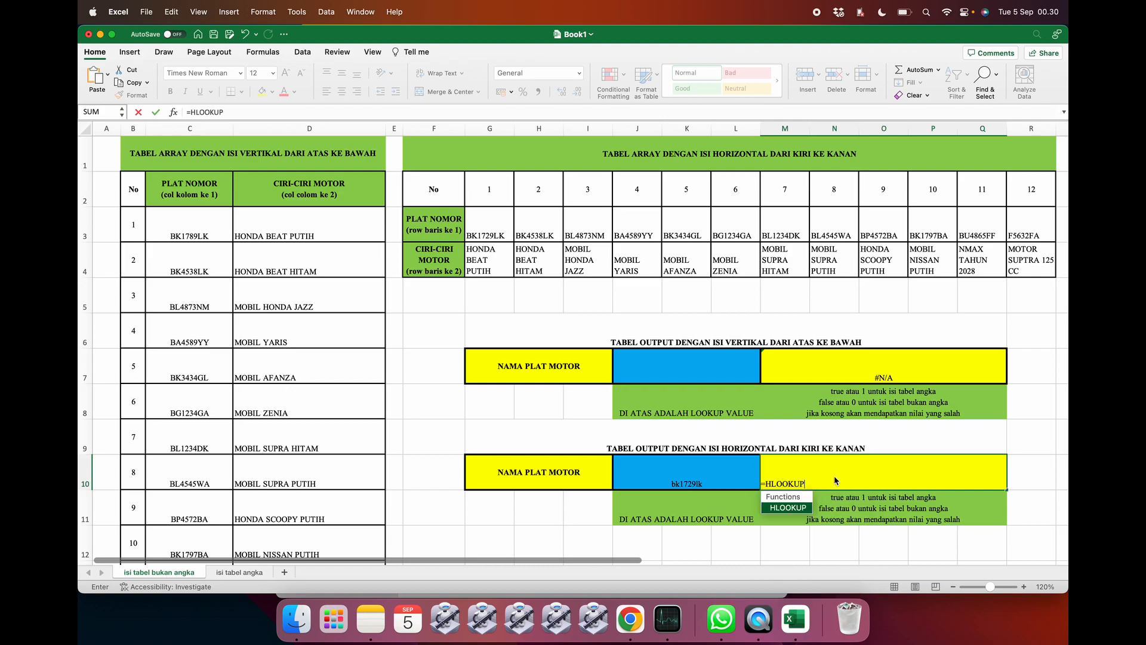
pyautogui.write('(')
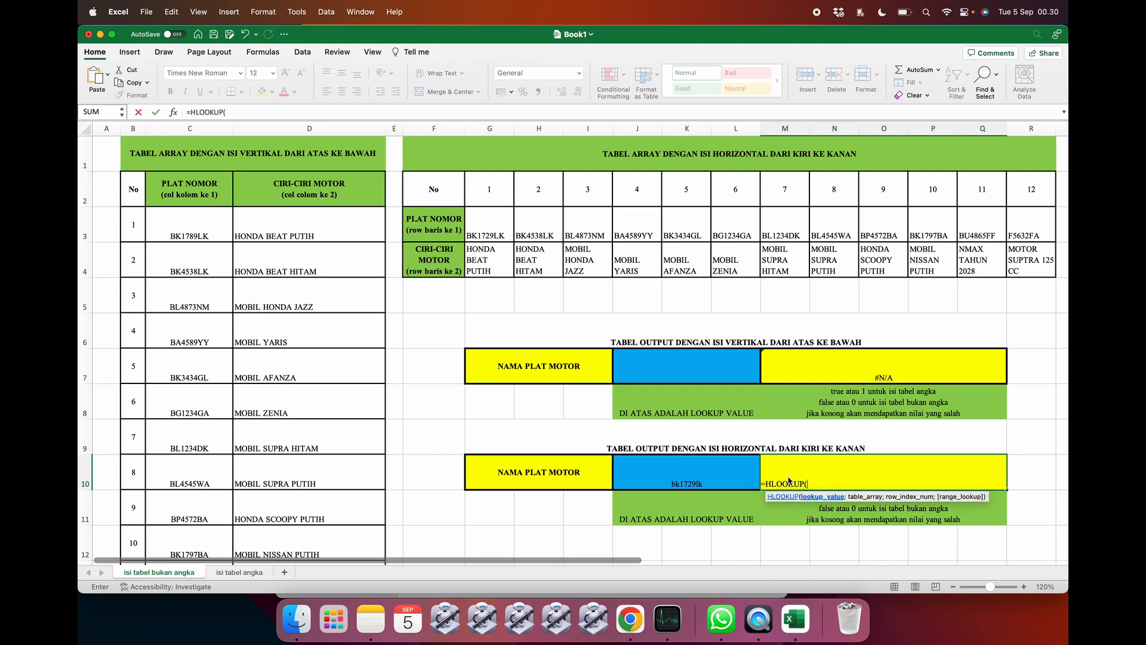
pyautogui.press('BackSpace')
pyautogui.press('BackSpace')
pyautogui.press('BackSpace')
pyautogui.press('BackSpace')
pyautogui.press('BackSpace')
pyautogui.press('BackSpace')
pyautogui.press('BackSpace')
pyautogui.press('BackSpace')
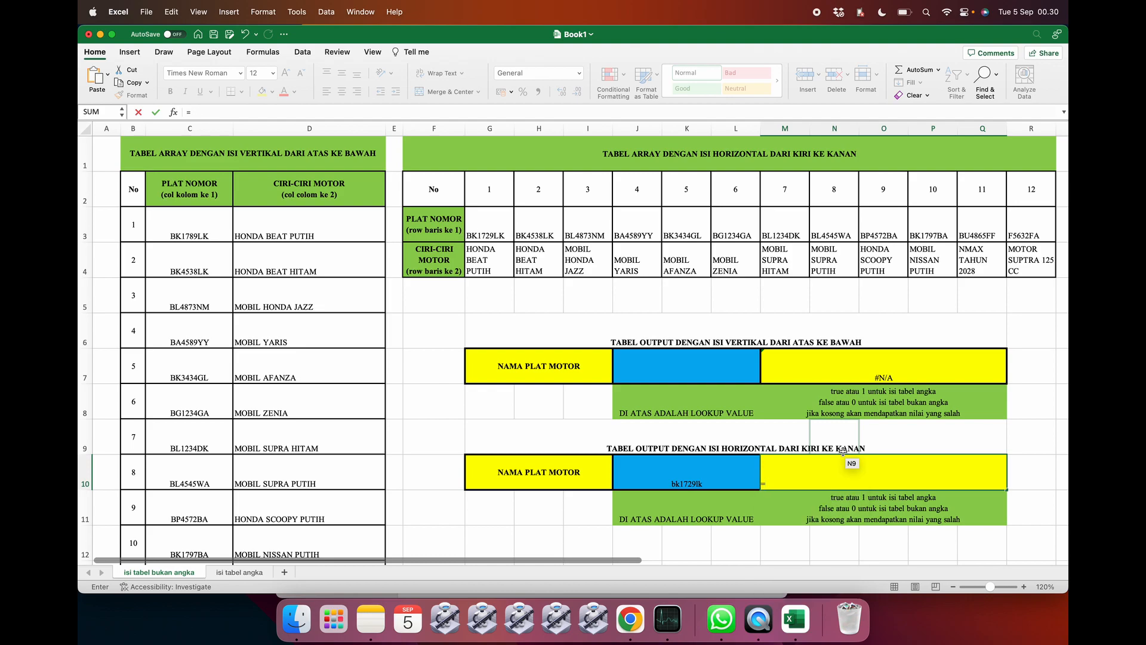
# Enter the HLOOKUP function in M10 with cell J10 as its lookup value
pyautogui.write('hlook')
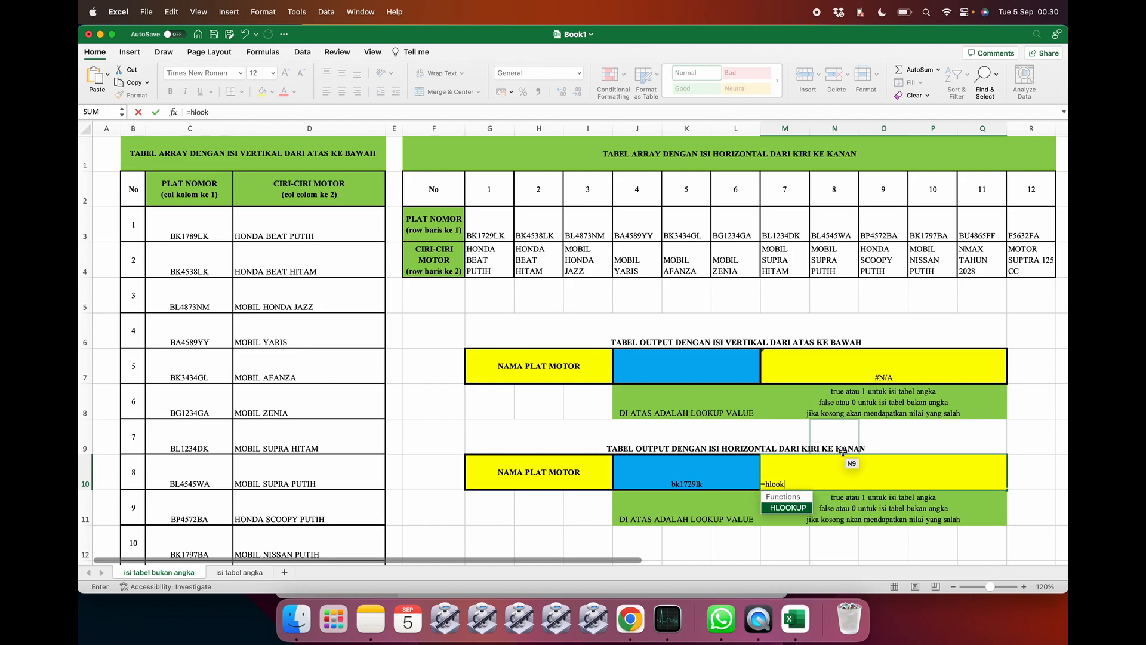
pyautogui.write('up(')
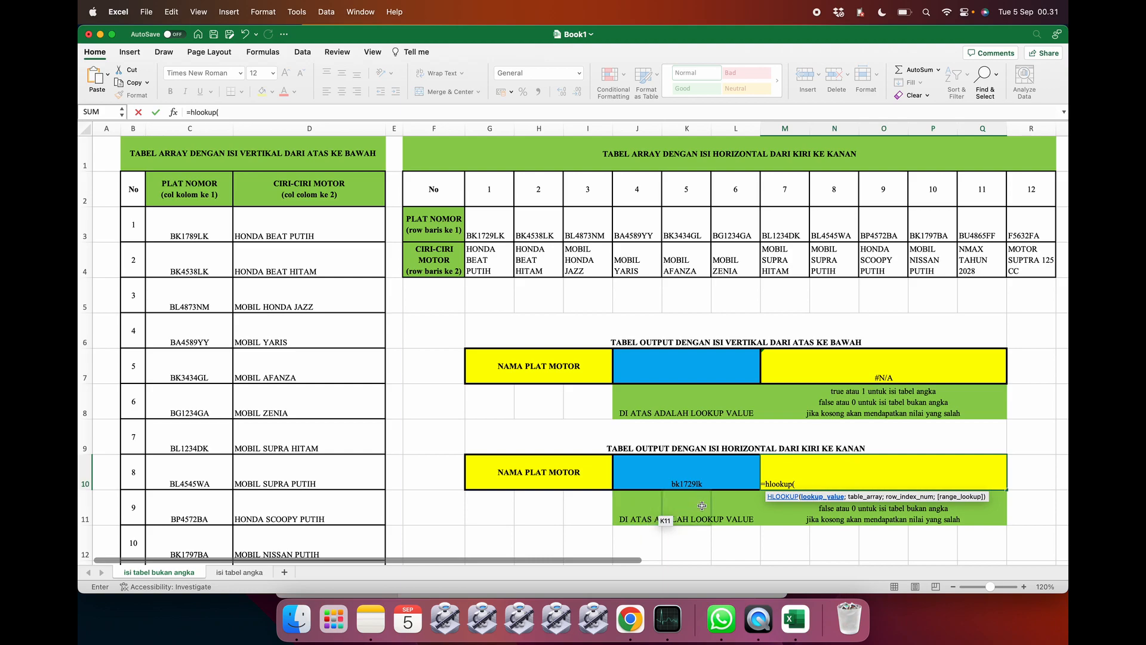
pyautogui.click(643, 478)
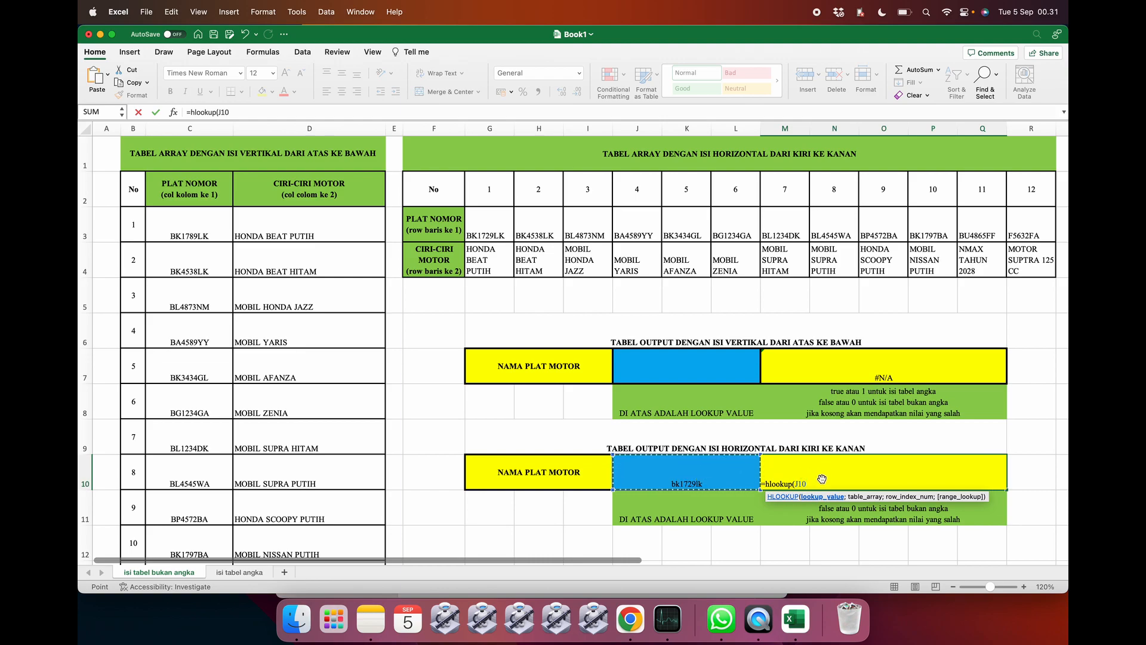
pyautogui.write(';')
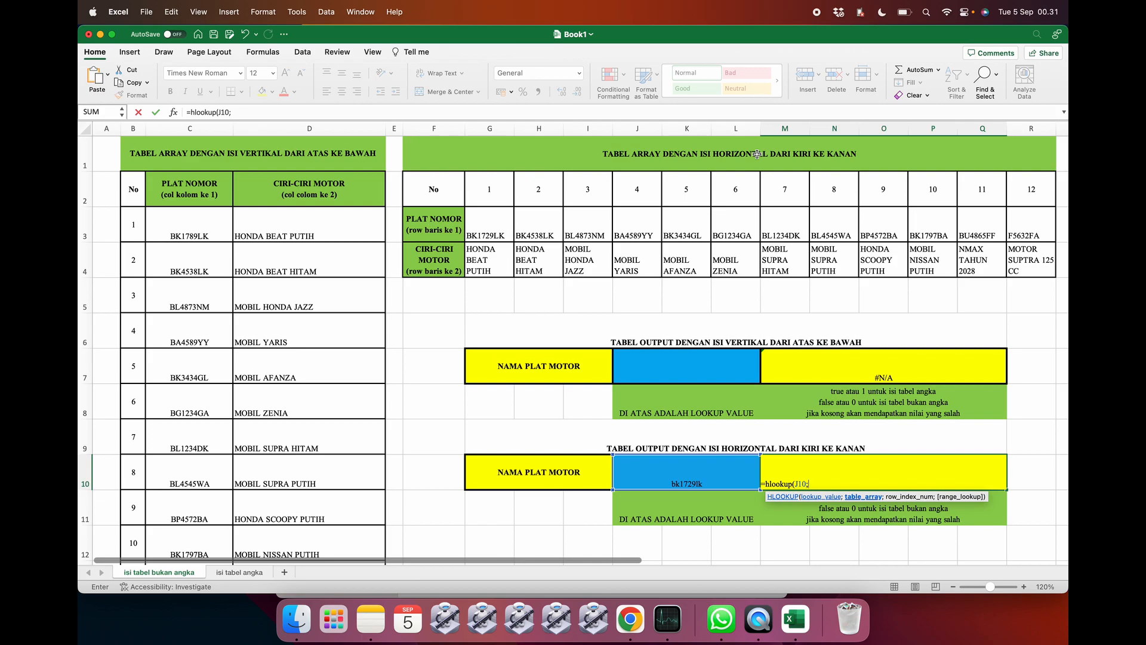
# Set the HLOOKUP table array to the absolute range $G$3:$R$4 and the row index to 2
pyautogui.moveTo(480, 218); pyautogui.dragTo(746, 222)
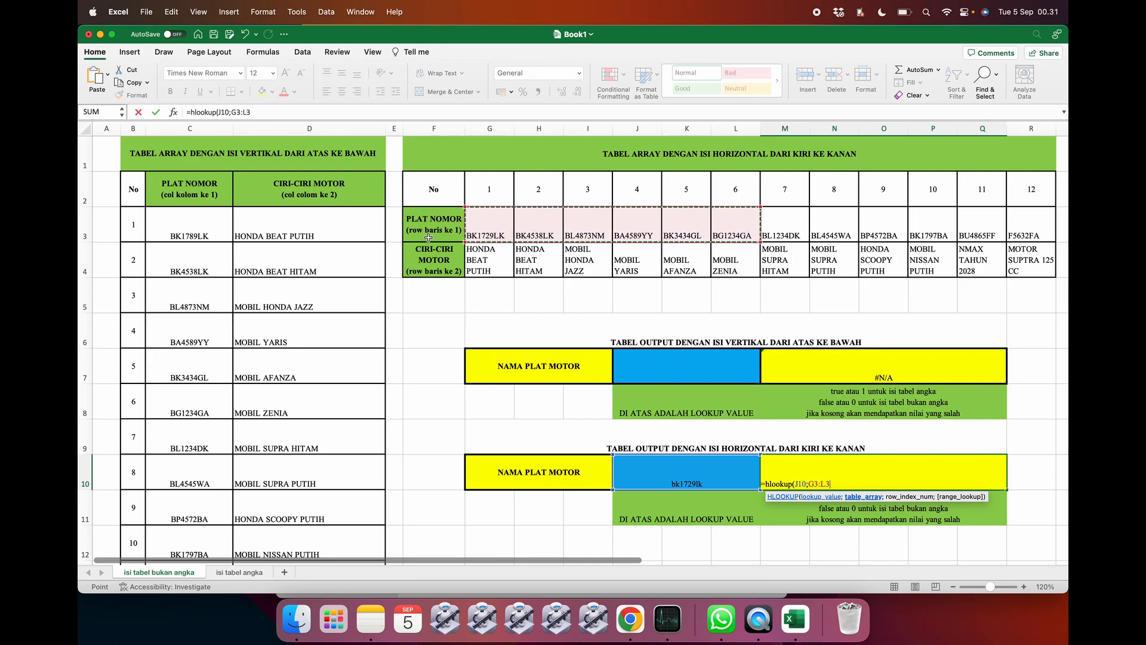
pyautogui.moveTo(495, 223); pyautogui.dragTo(1031, 263)
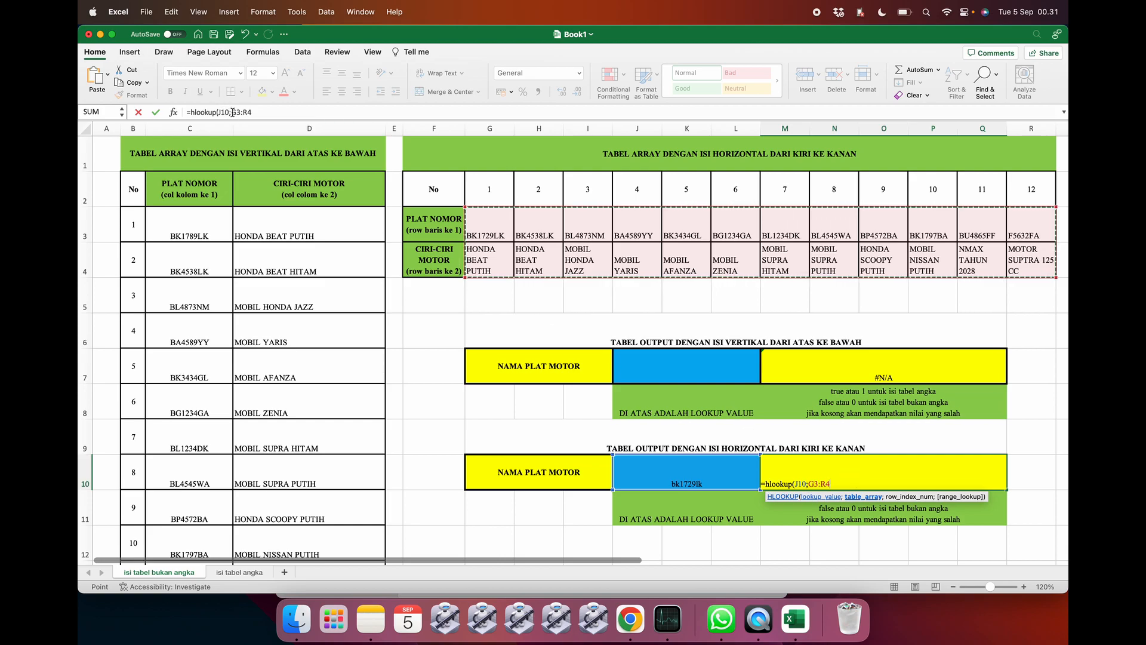
pyautogui.click(240, 112)
pyautogui.write('$')
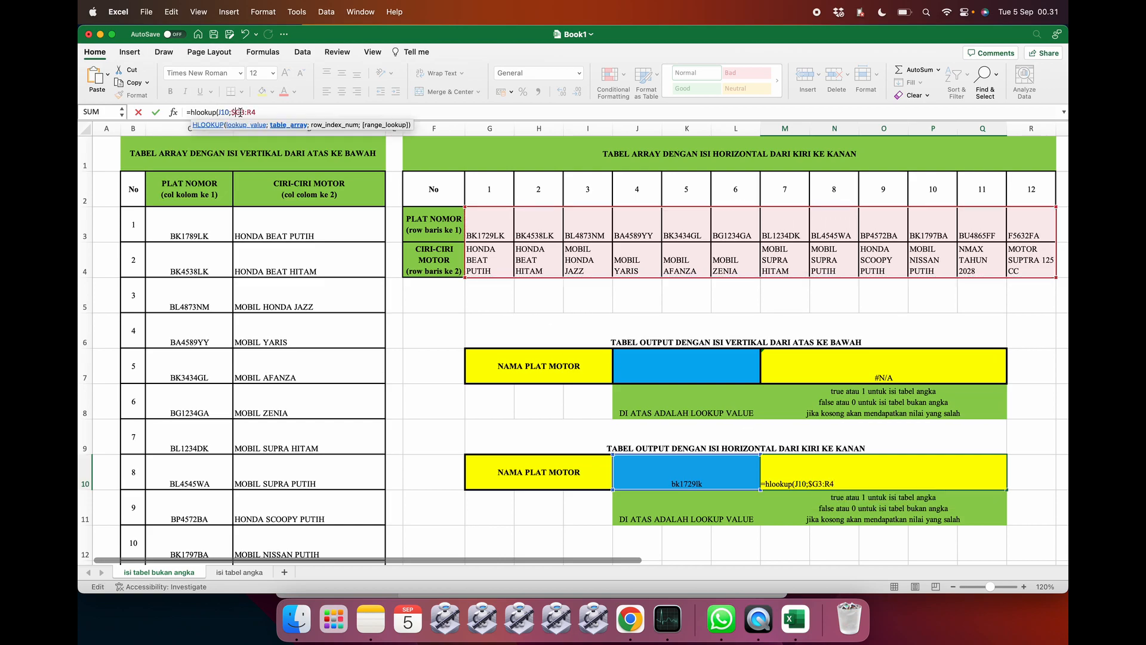
pyautogui.press('Right')
pyautogui.write('$')
pyautogui.press('Right')
pyautogui.write('$R$4;')
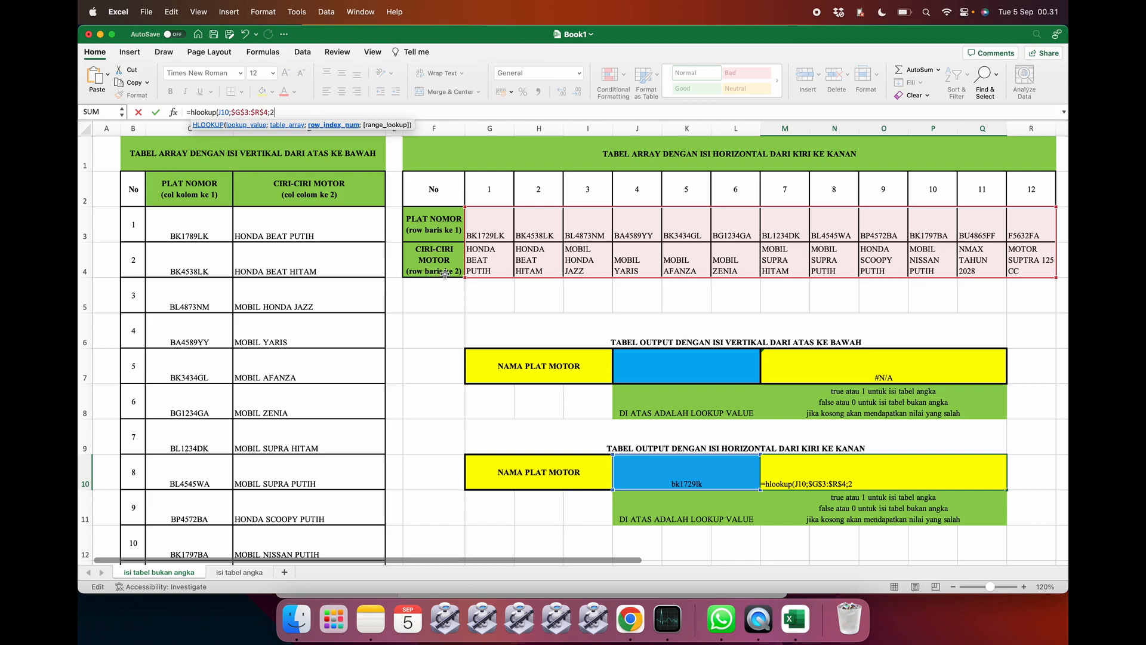
# Set the HLOOKUP range lookup argument to 0 for an exact match and complete the formula in M10
pyautogui.write(';')
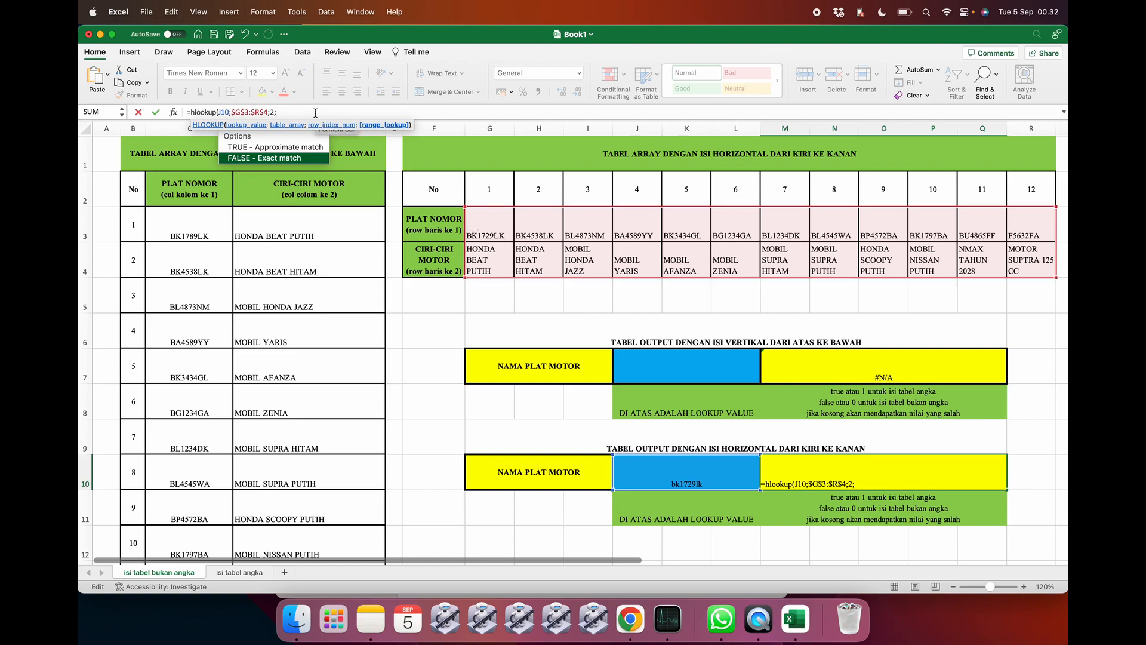
pyautogui.write('0')
pyautogui.write('f')
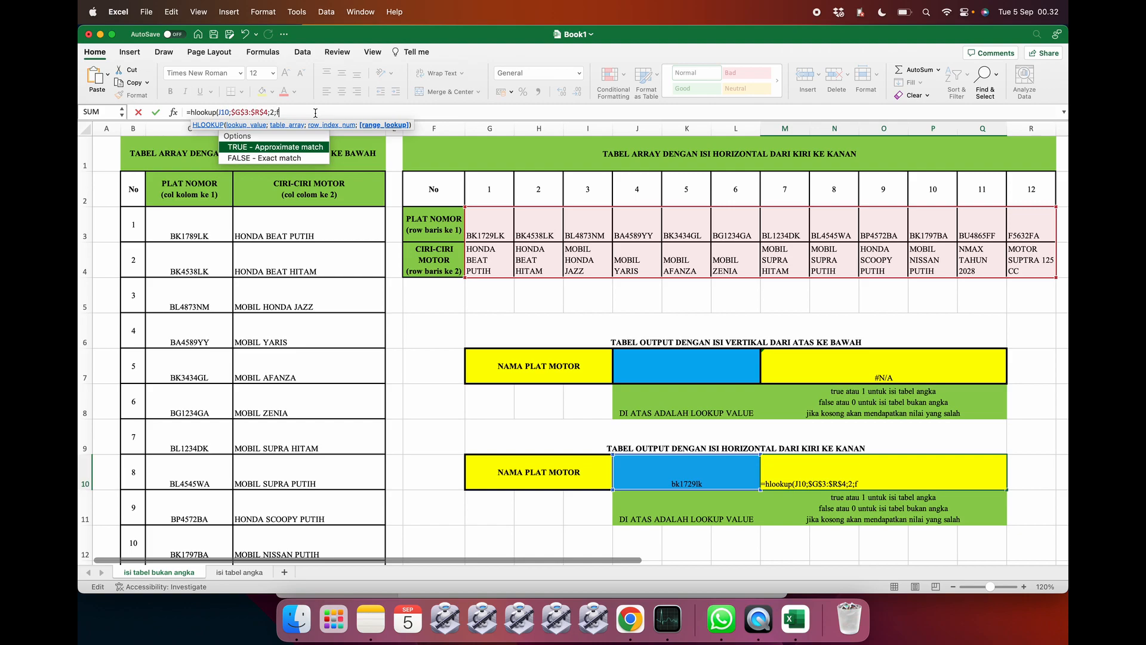
pyautogui.write('alsa')
pyautogui.press('BackSpace')
pyautogui.press('BackSpace')
pyautogui.press('BackSpace')
pyautogui.press('BackSpace')
pyautogui.press('BackSpace')
pyautogui.write('0)')
pyautogui.press('Return')
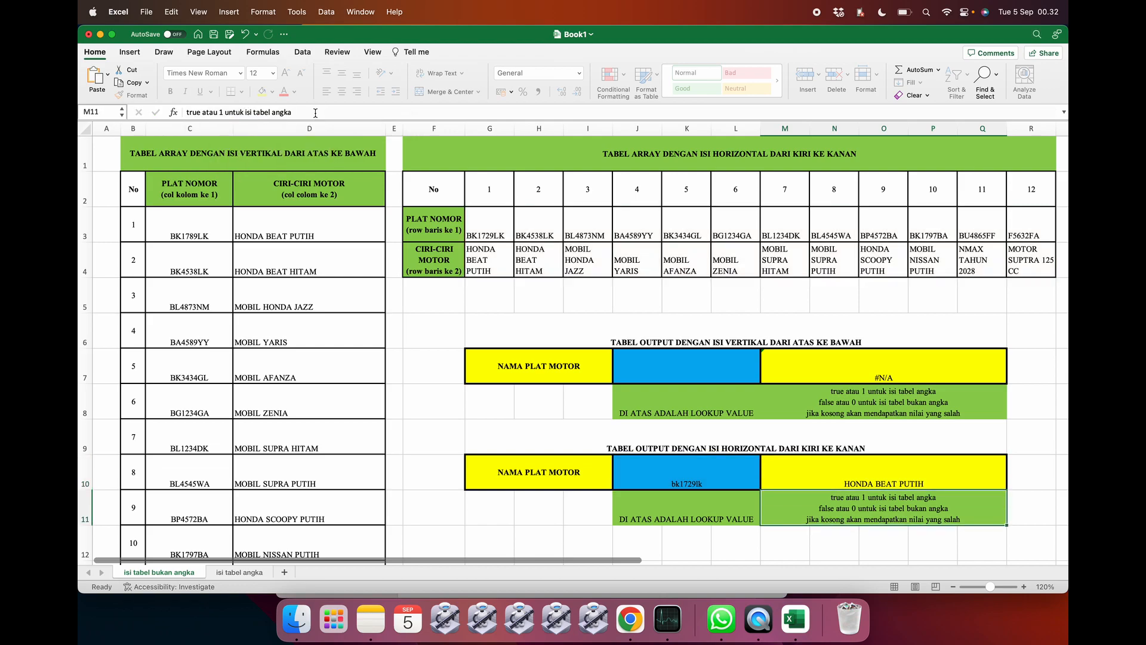
# Test the HLOOKUP by replacing the first vehicle description of the horizontal table, in G4, with suzuki hitam
pyautogui.click(809, 465)
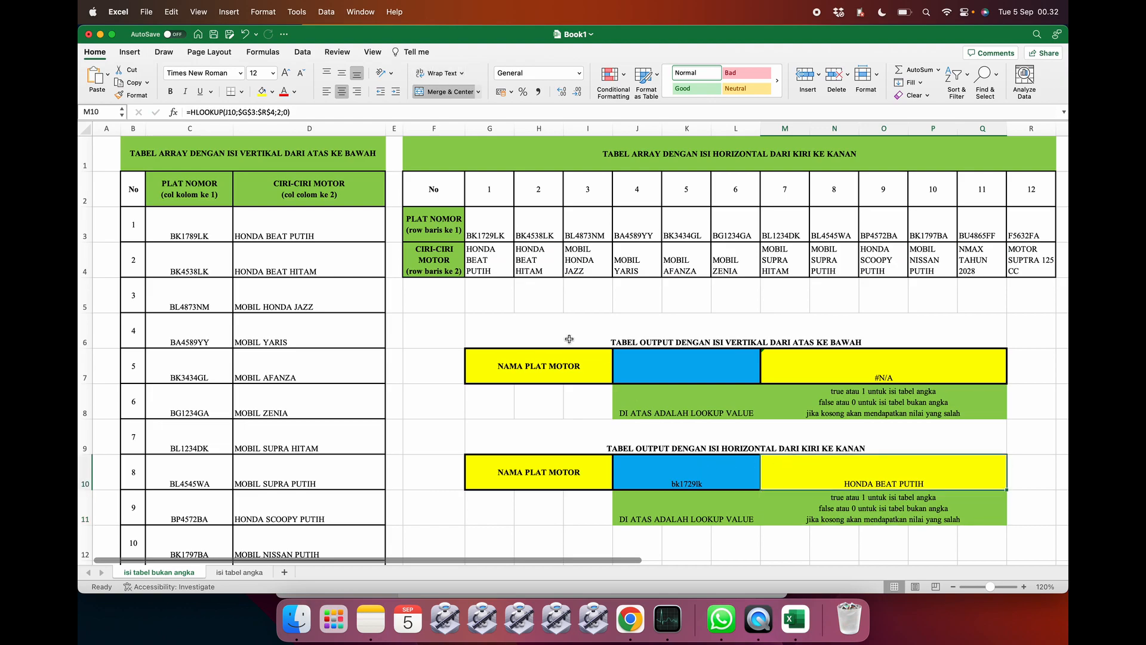
pyautogui.click(483, 249)
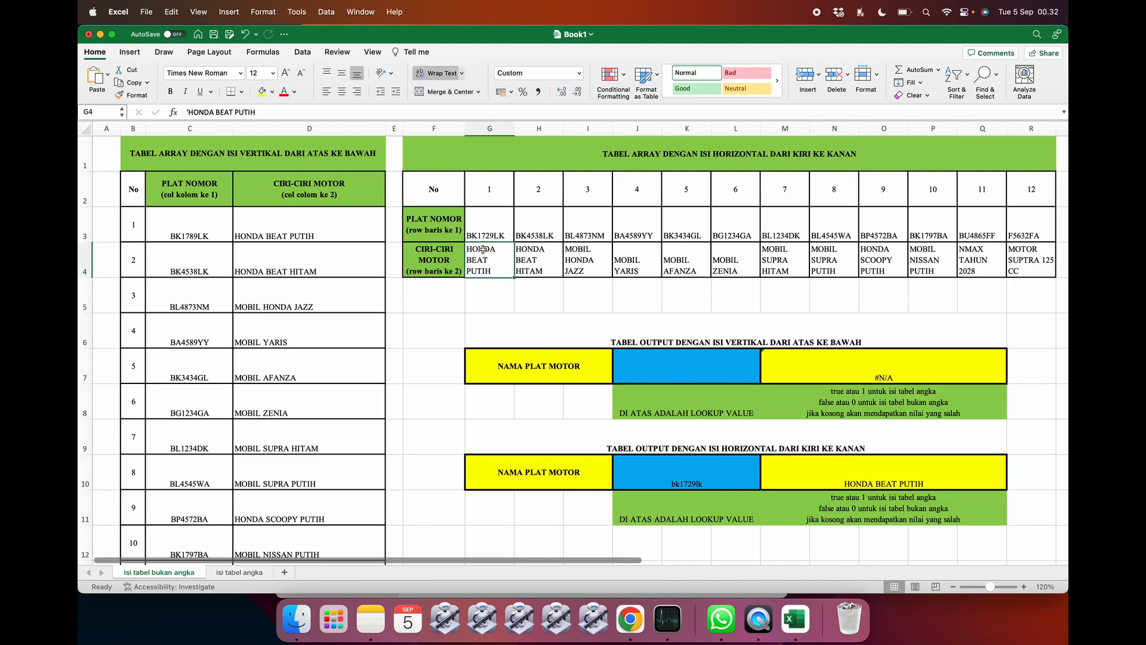
pyautogui.press('Delete')
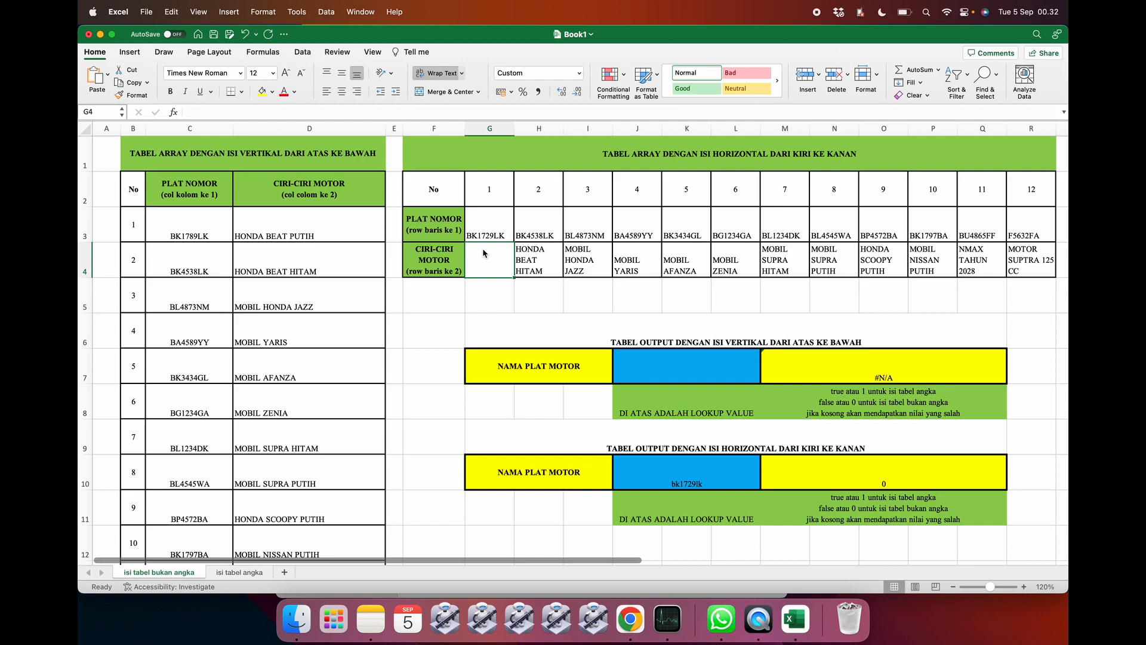
pyautogui.write('suz')
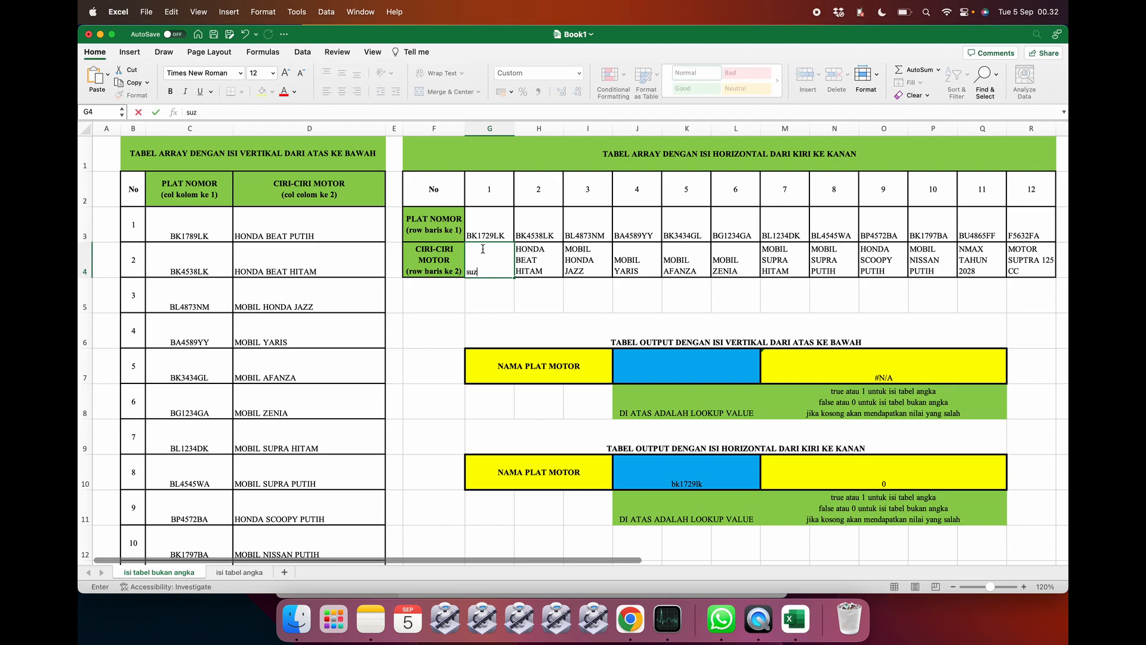
pyautogui.write('uki hitam')
pyautogui.press('Return')
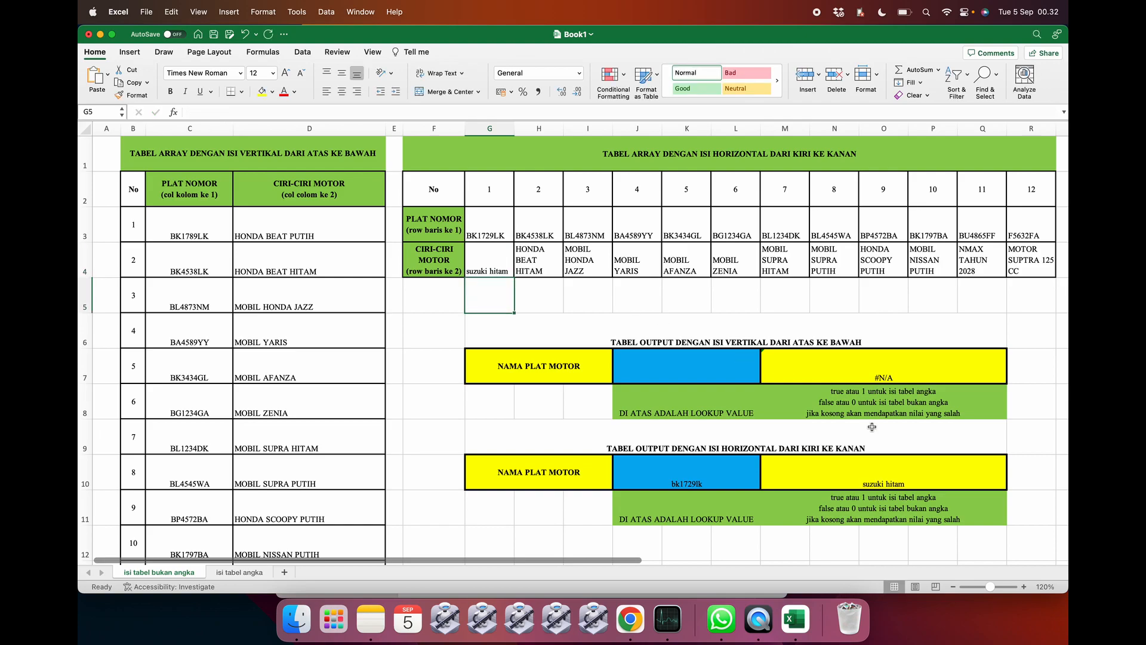
# Check the HLOOKUP result in M10 and clear lookup cell J10
pyautogui.click(867, 465)
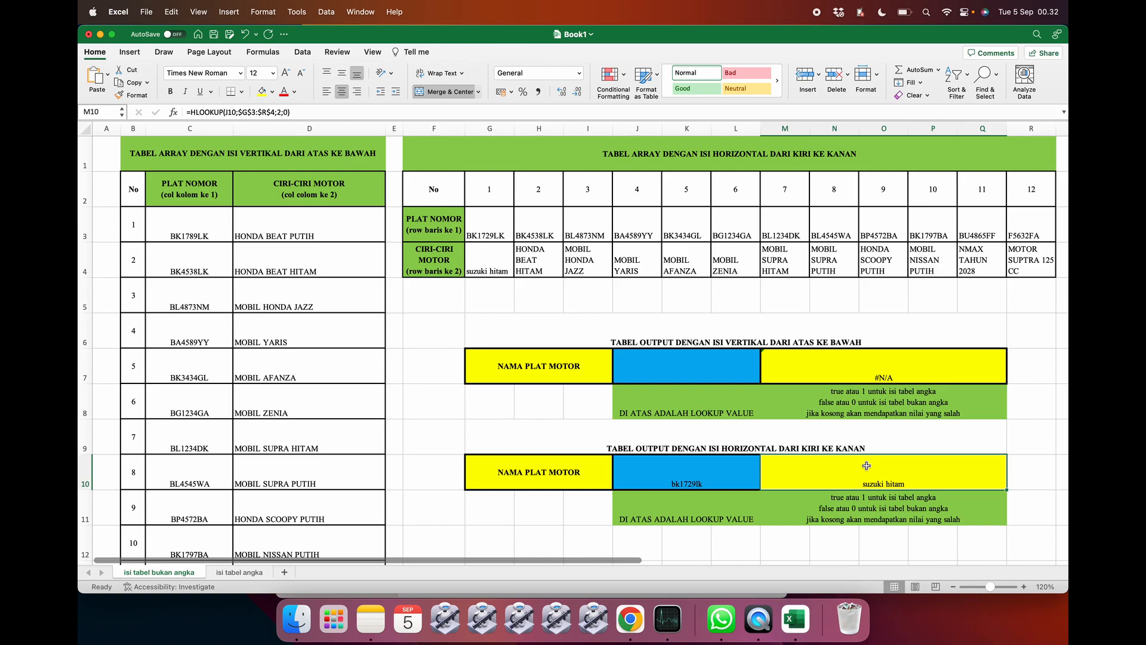
pyautogui.click(680, 479)
pyautogui.press('Delete')
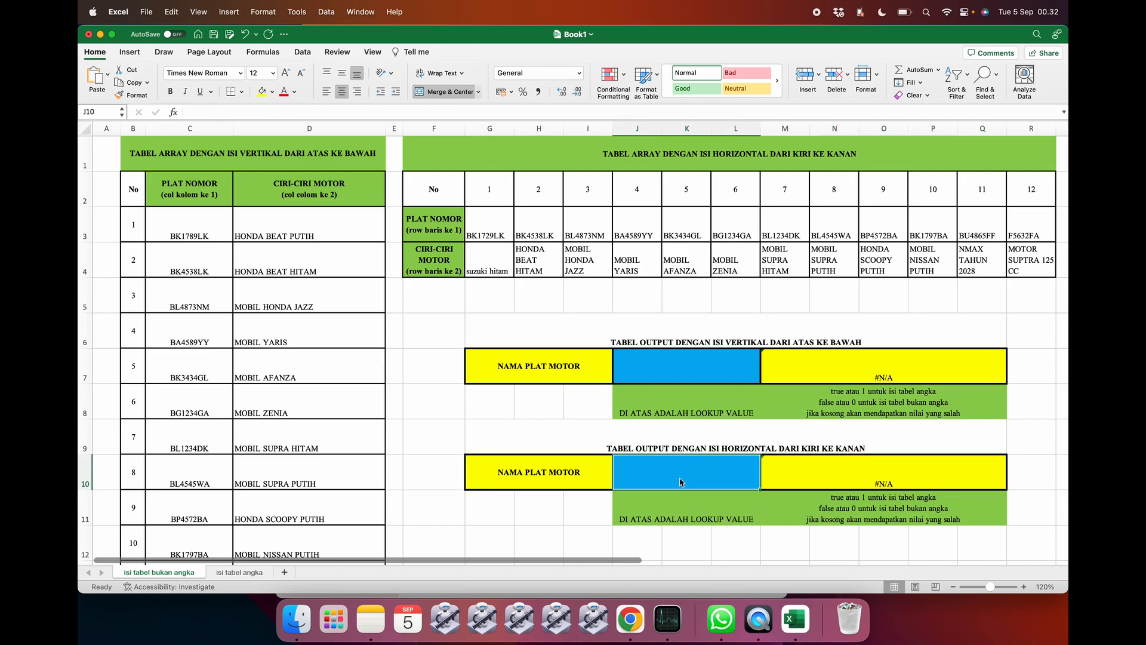
# Wrap the VLOOKUP in M7 in an IF that returns blank when J7 is empty: =IF(J7="";"";VLOOKUP(J7;$C$3:$D$14;2;FALSE))
pyautogui.click(824, 374)
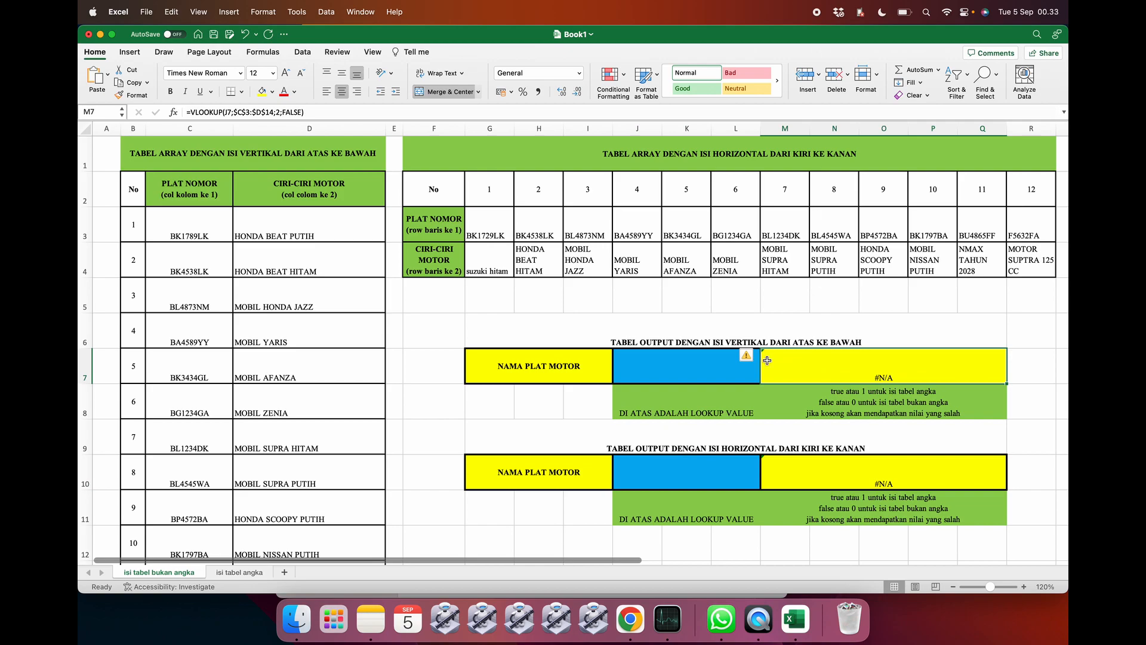
pyautogui.click(191, 113)
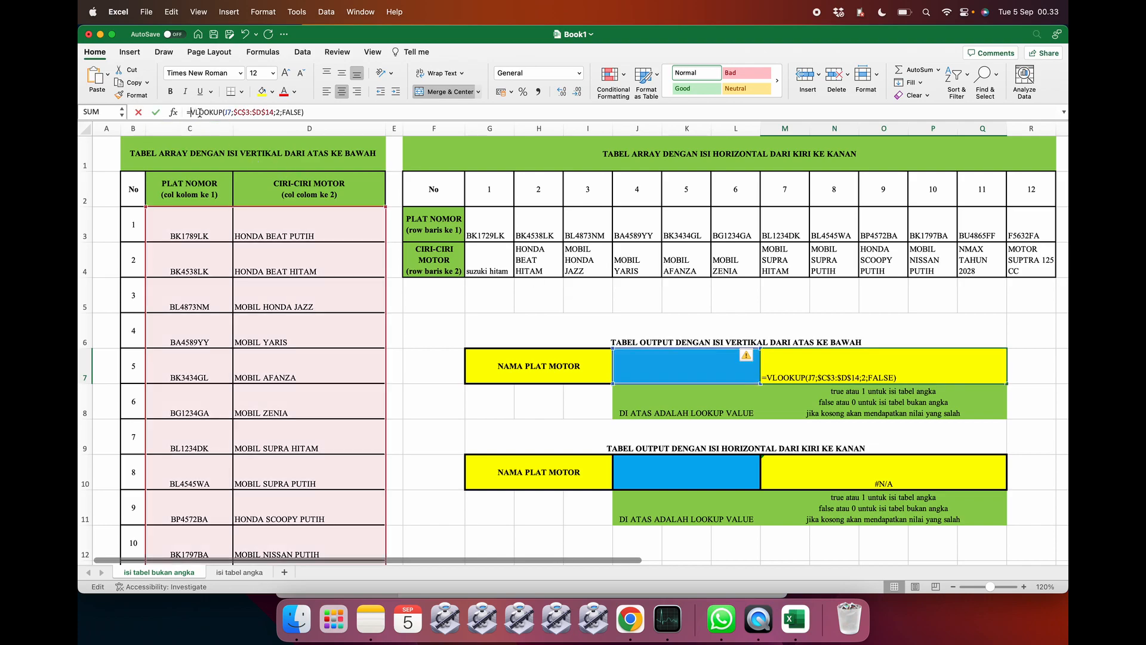
pyautogui.write('if')
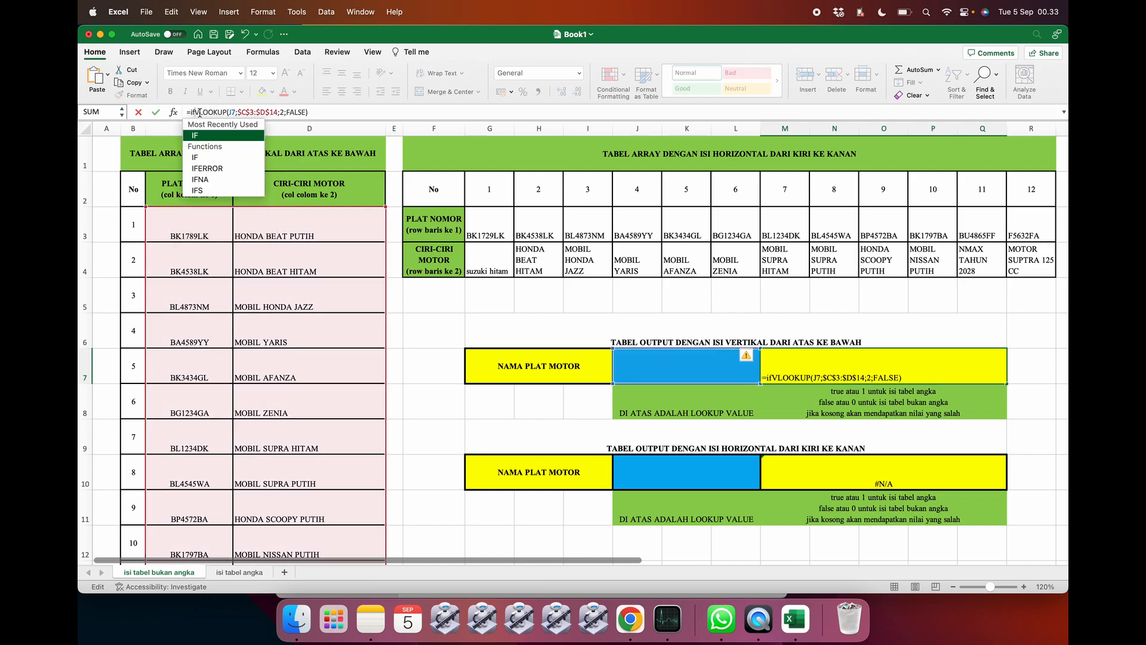
pyautogui.write('(')
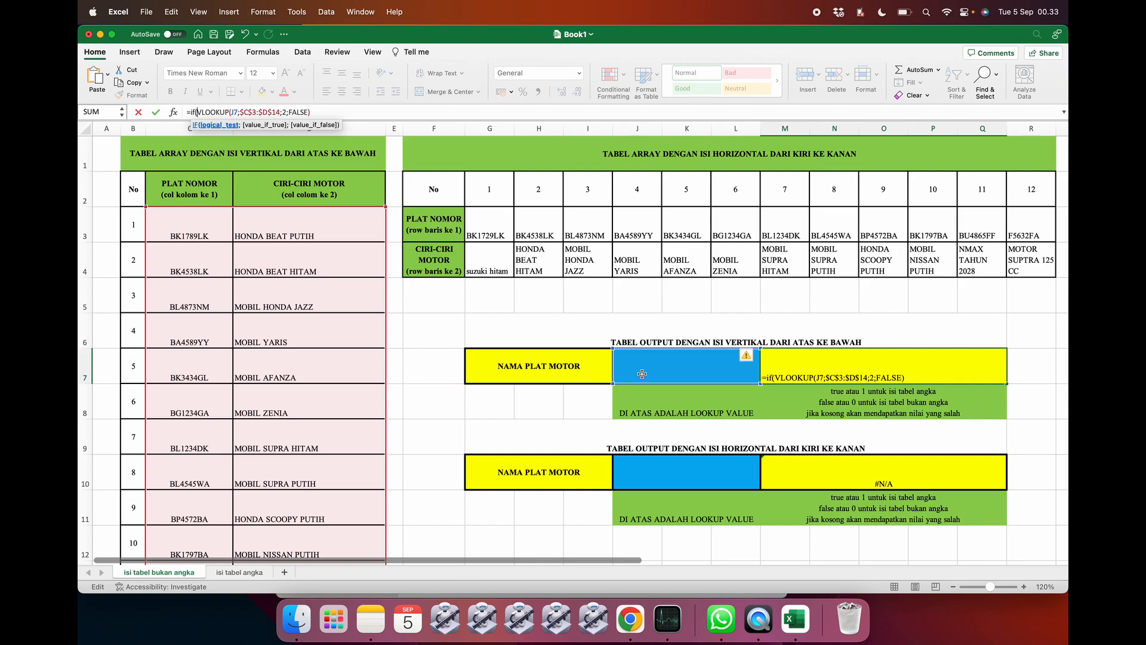
pyautogui.click(664, 370)
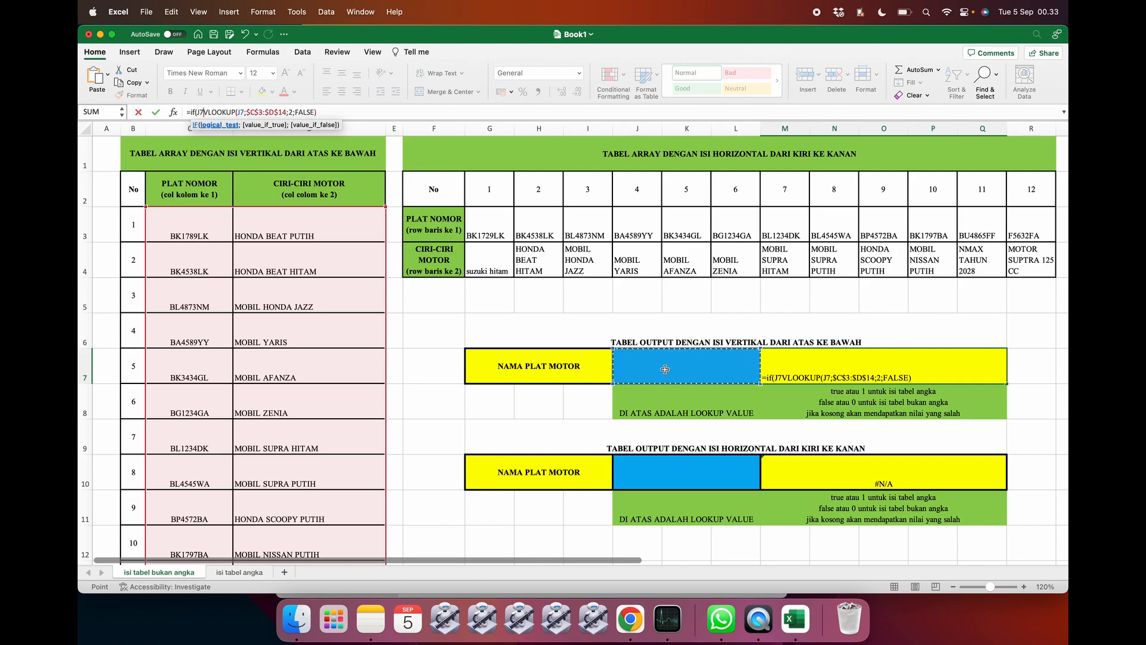
pyautogui.write('=""')
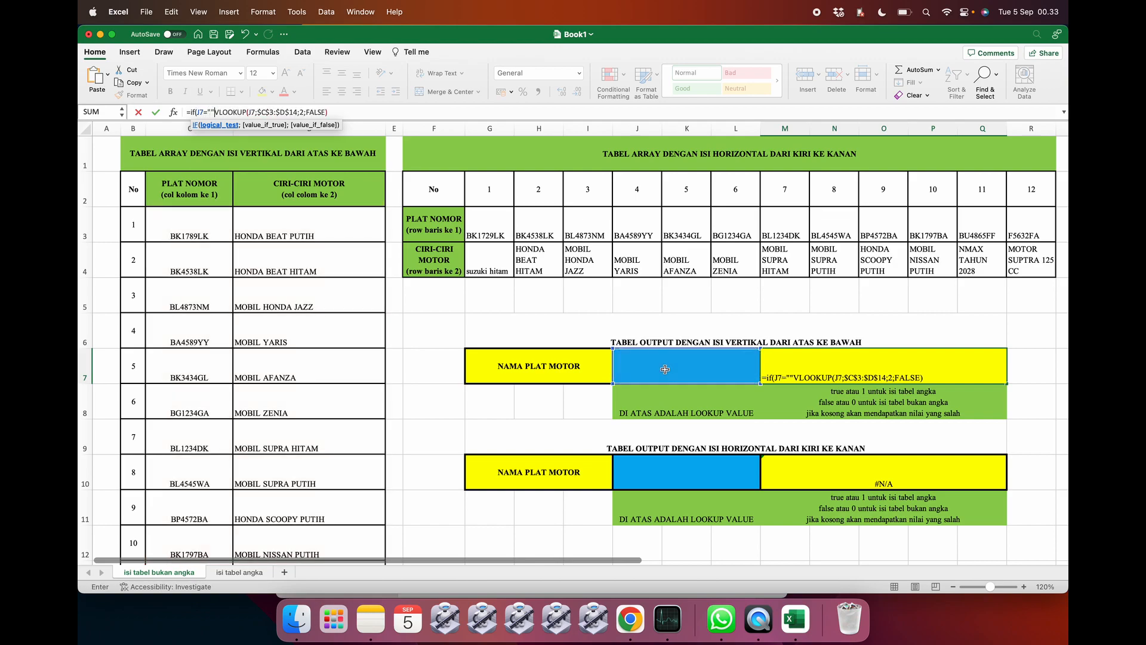
pyautogui.write(';')
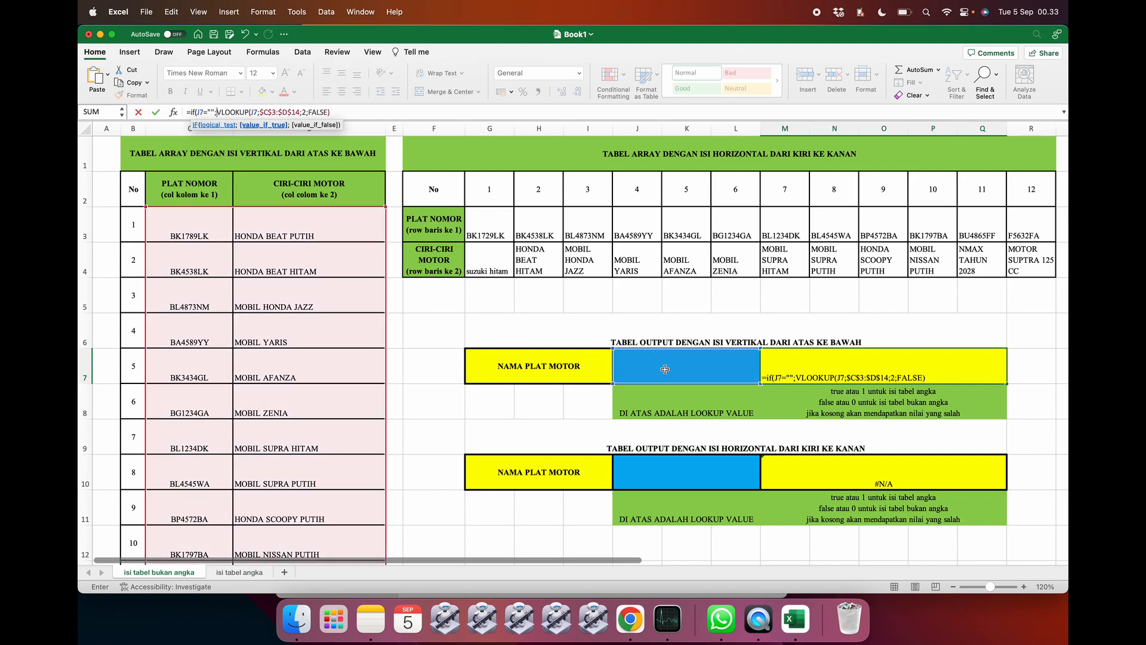
pyautogui.write('"";')
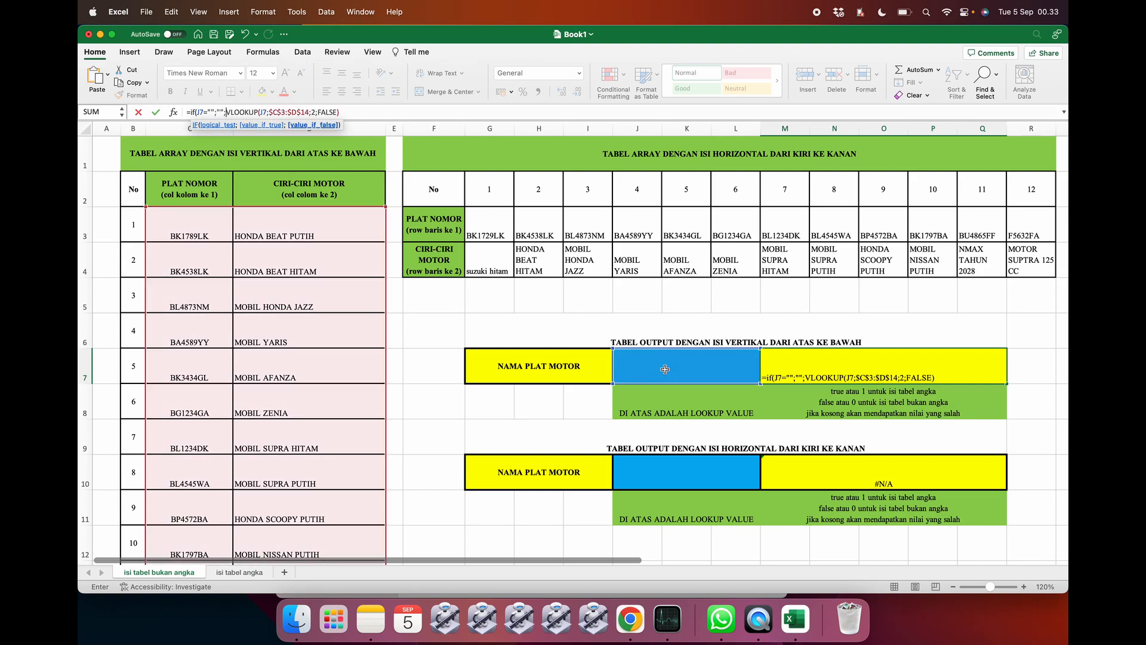
pyautogui.click(363, 111)
pyautogui.write(')')
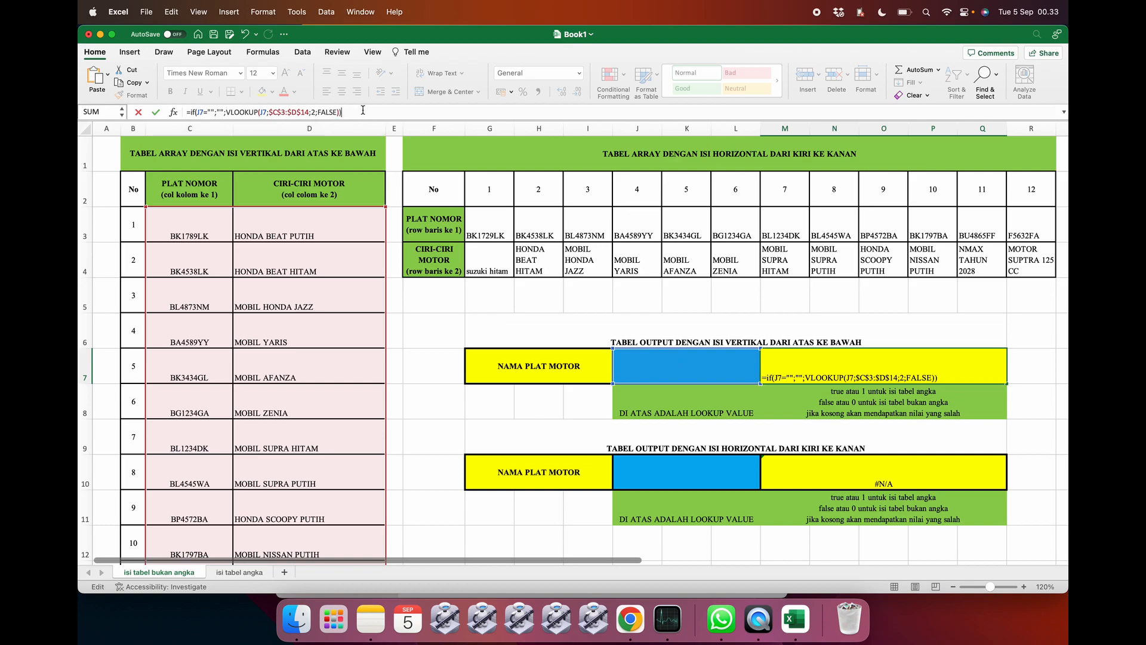
pyautogui.press('Return')
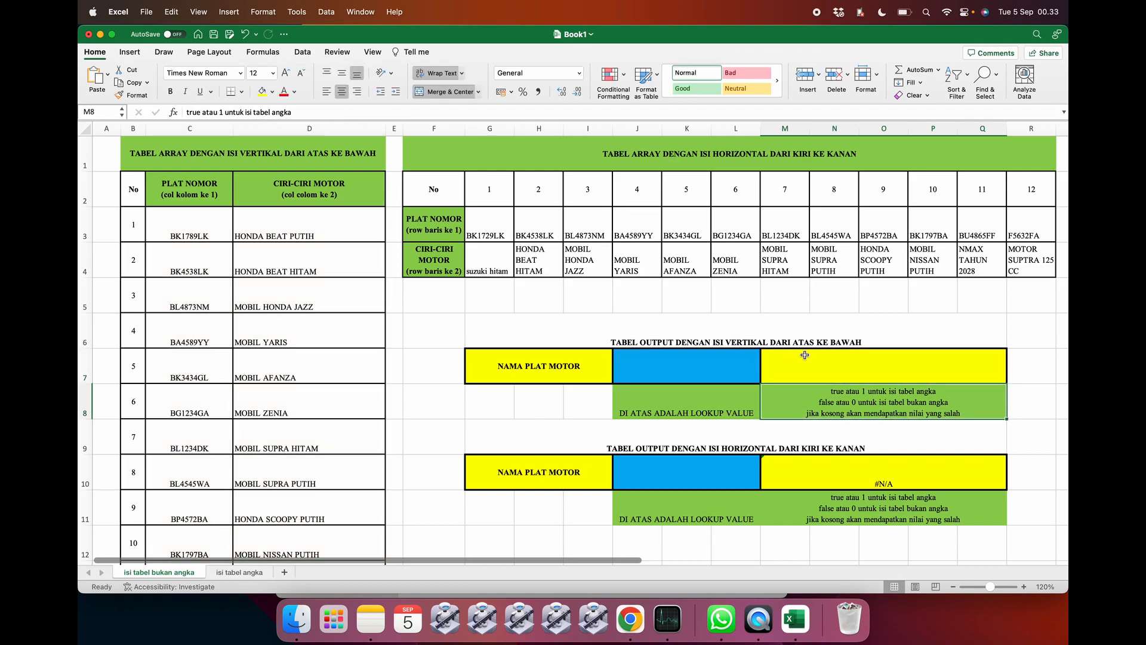
pyautogui.click(804, 356)
# Wrap the HLOOKUP in M10 in an IF that returns blank when J10 is empty: =IF(J10="";"";HLOOKUP(J10;$G$3:$R$4;2;0))
pyautogui.click(811, 475)
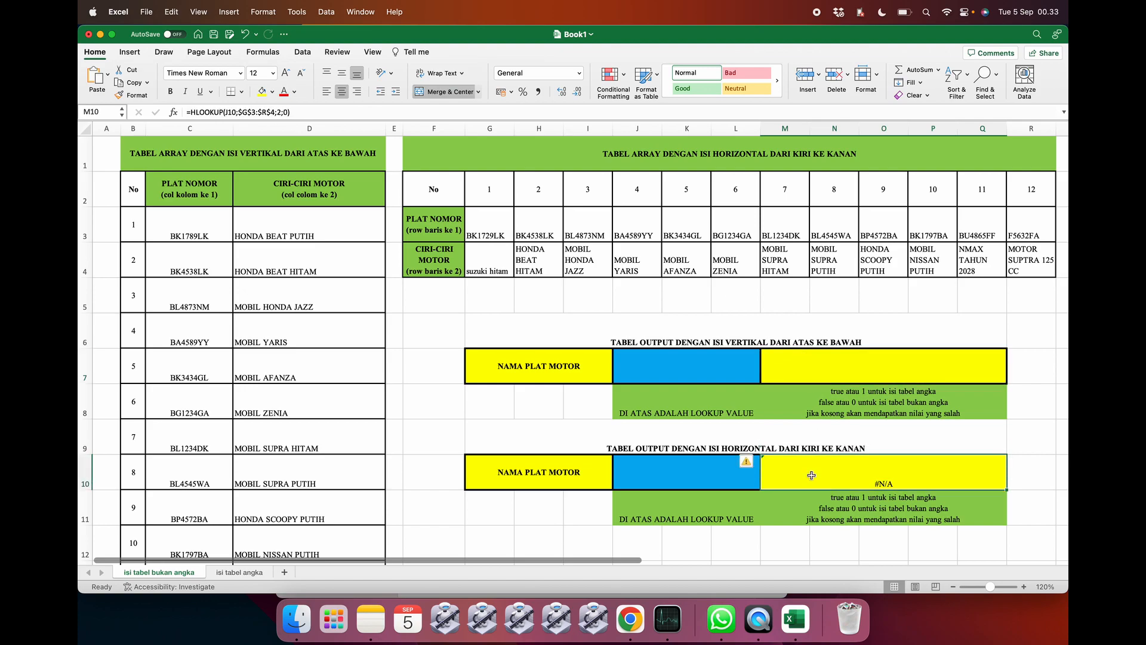
pyautogui.click(192, 112)
pyautogui.write('if')
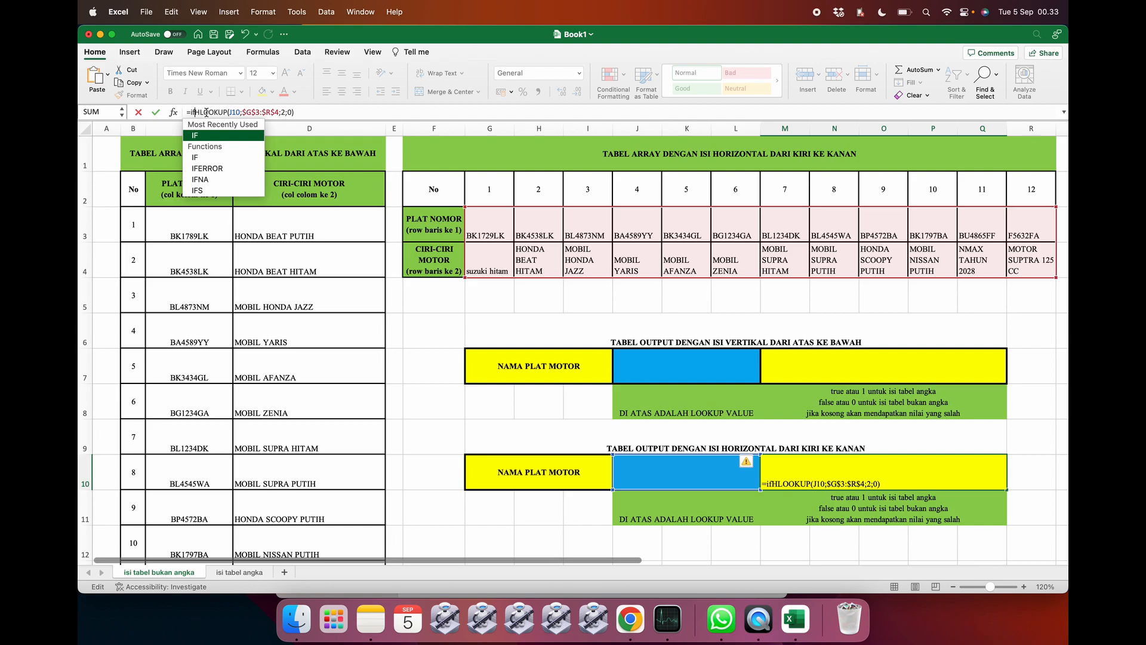
pyautogui.write('(')
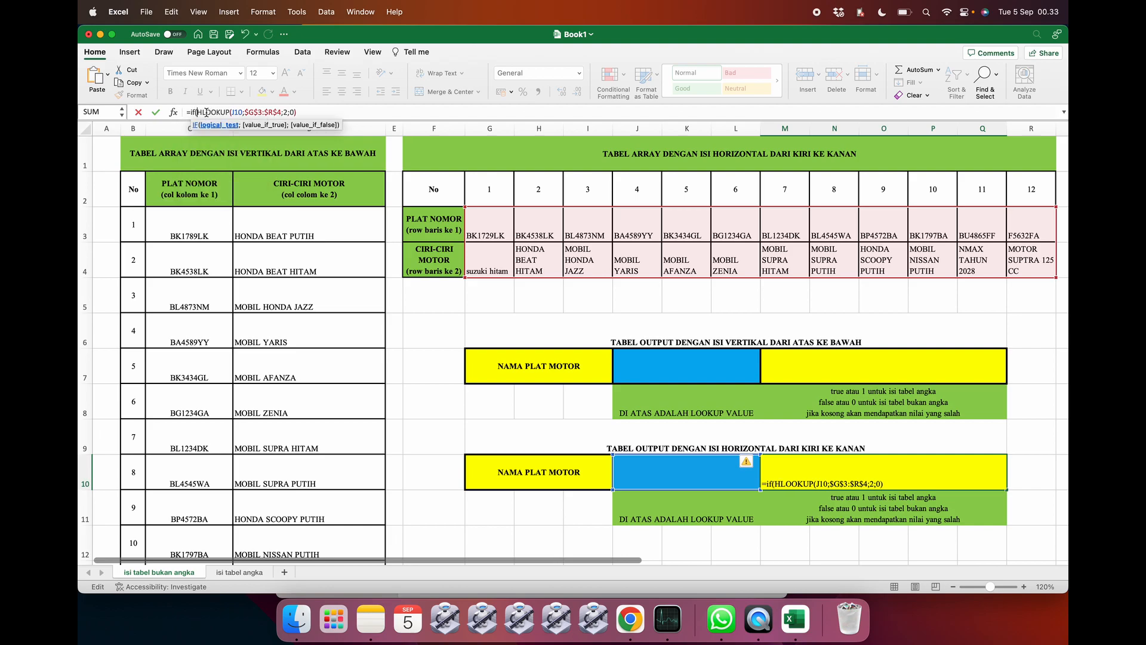
pyautogui.click(642, 461)
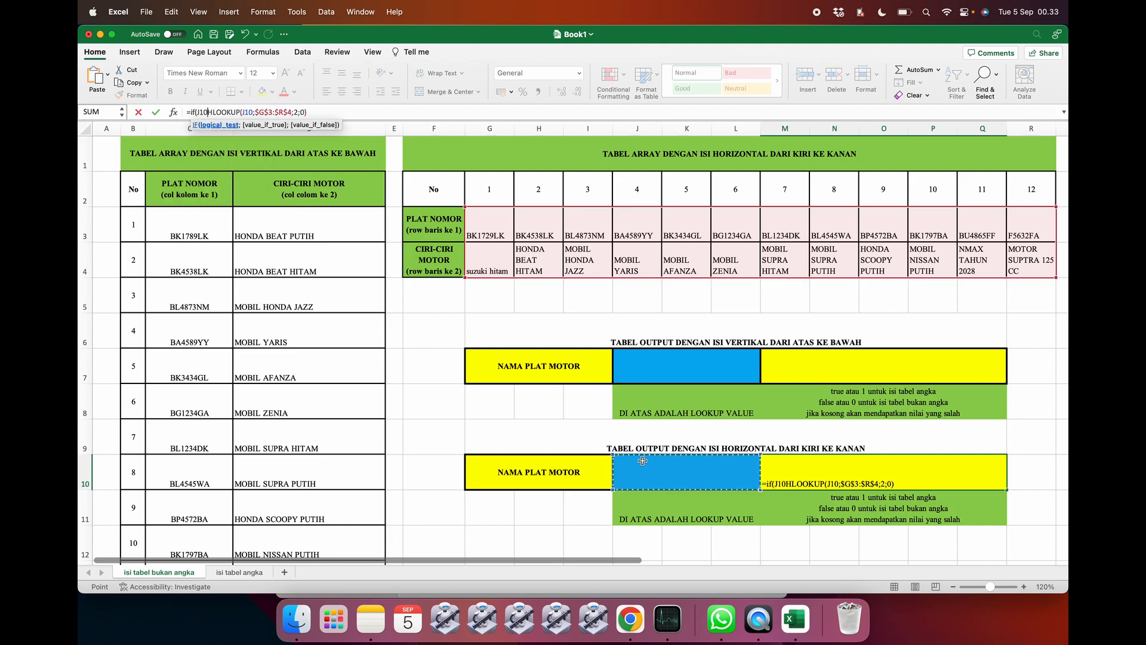
pyautogui.write('=""')
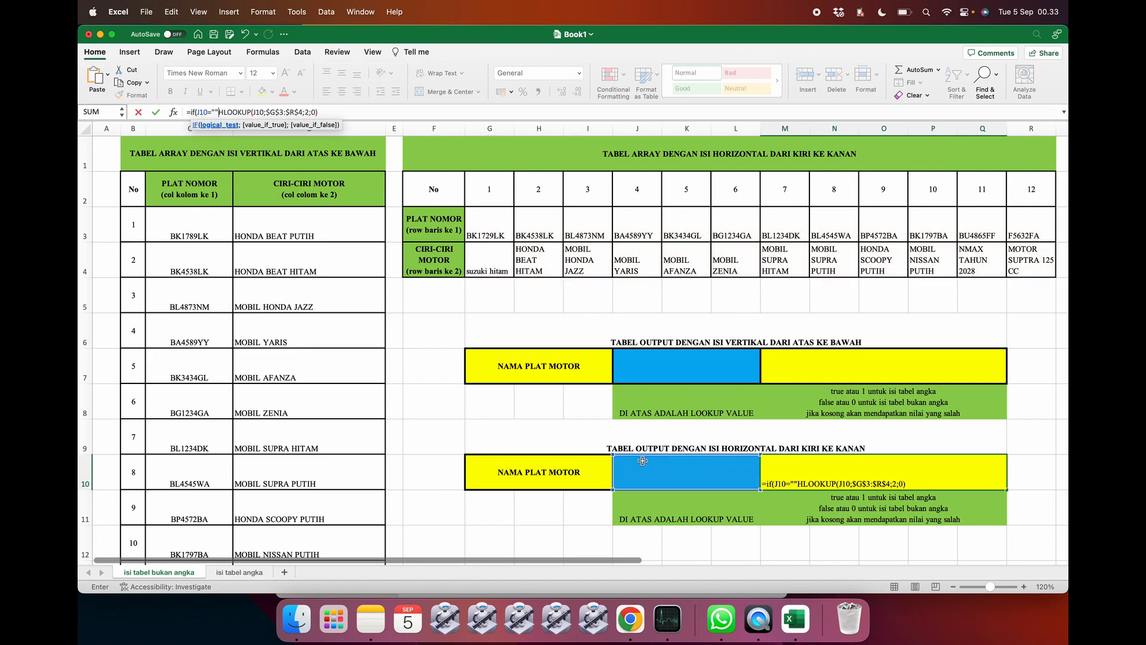
pyautogui.write(';')
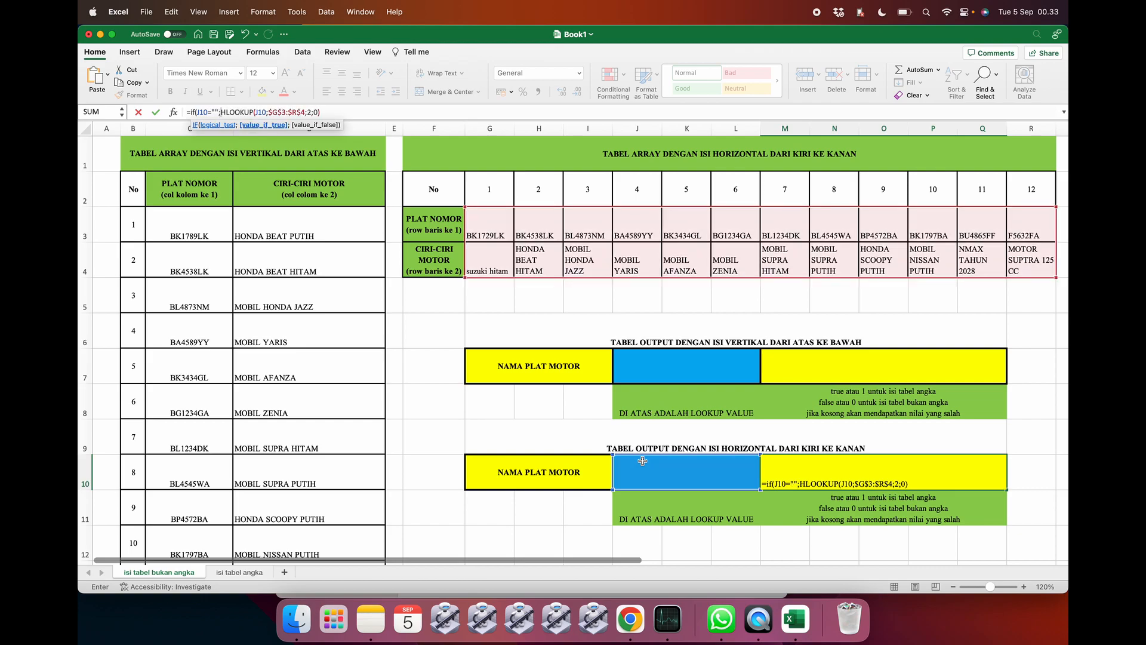
pyautogui.write('"";')
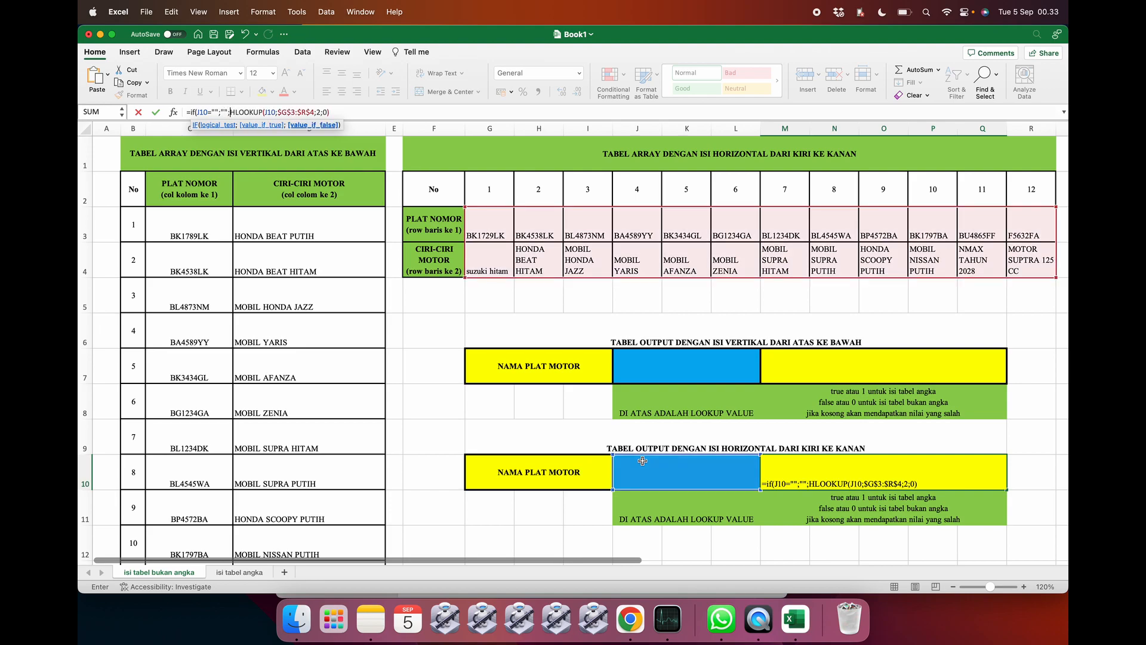
pyautogui.click(364, 111)
pyautogui.write(')')
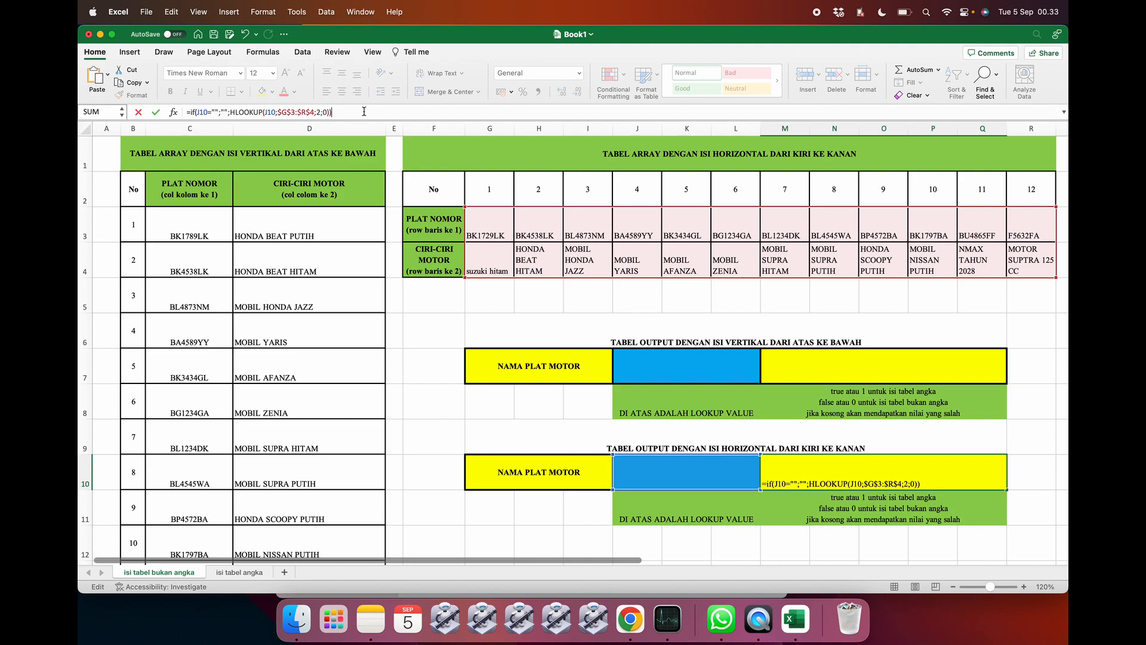
pyautogui.press('Return')
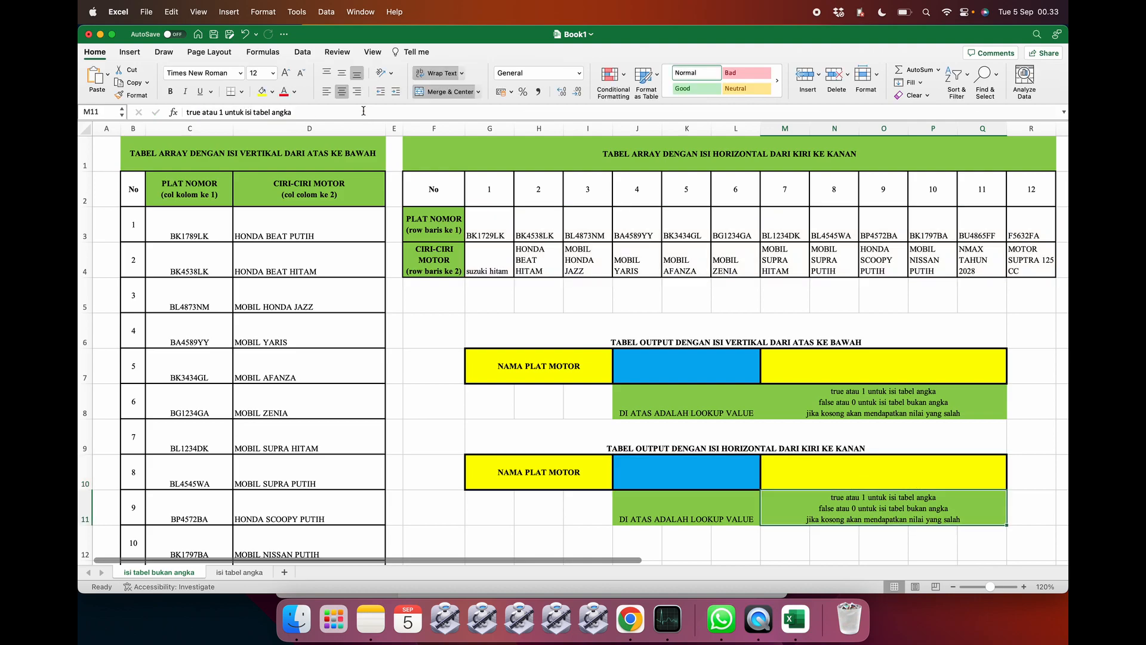
pyautogui.click(664, 366)
pyautogui.write('bk')
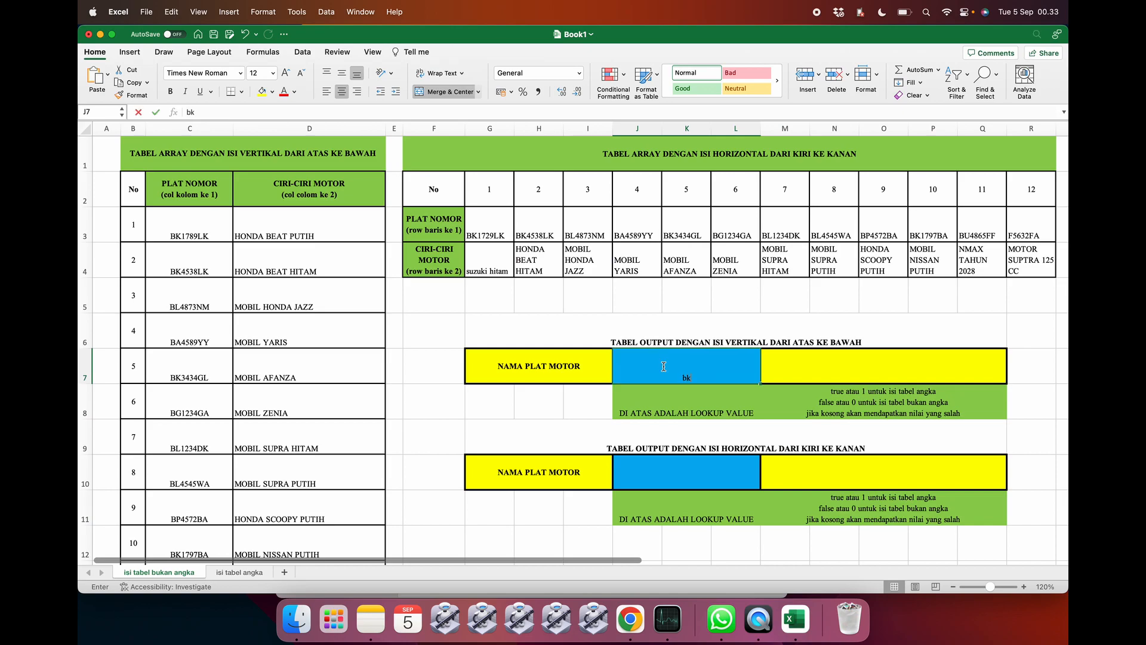
pyautogui.write('1789lk')
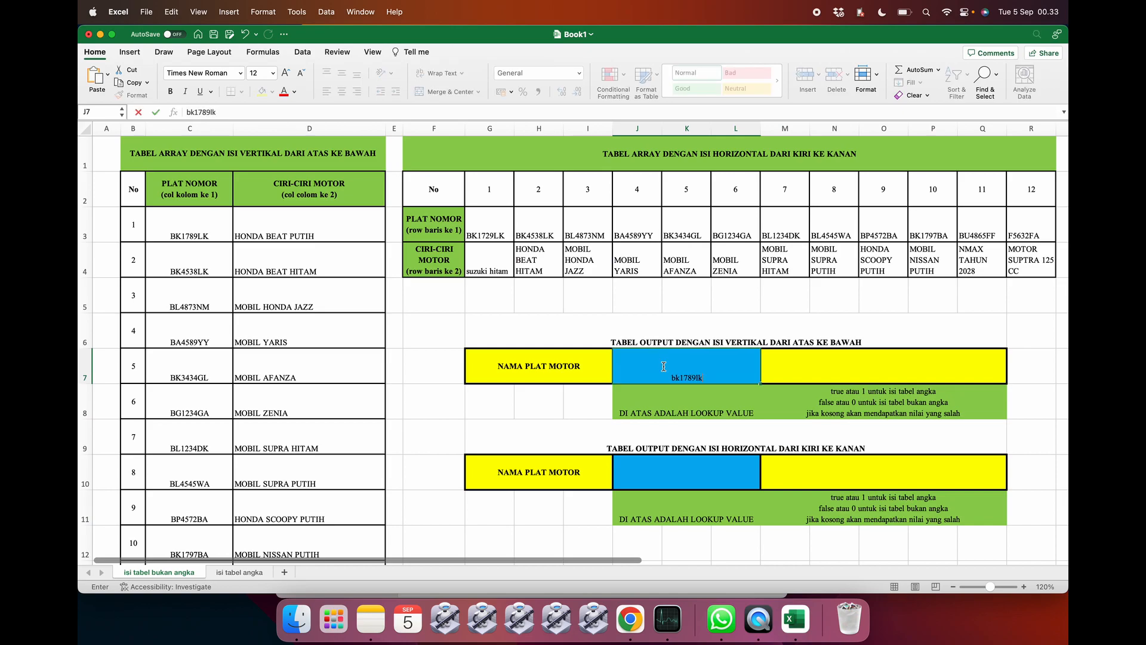
pyautogui.press('Return')
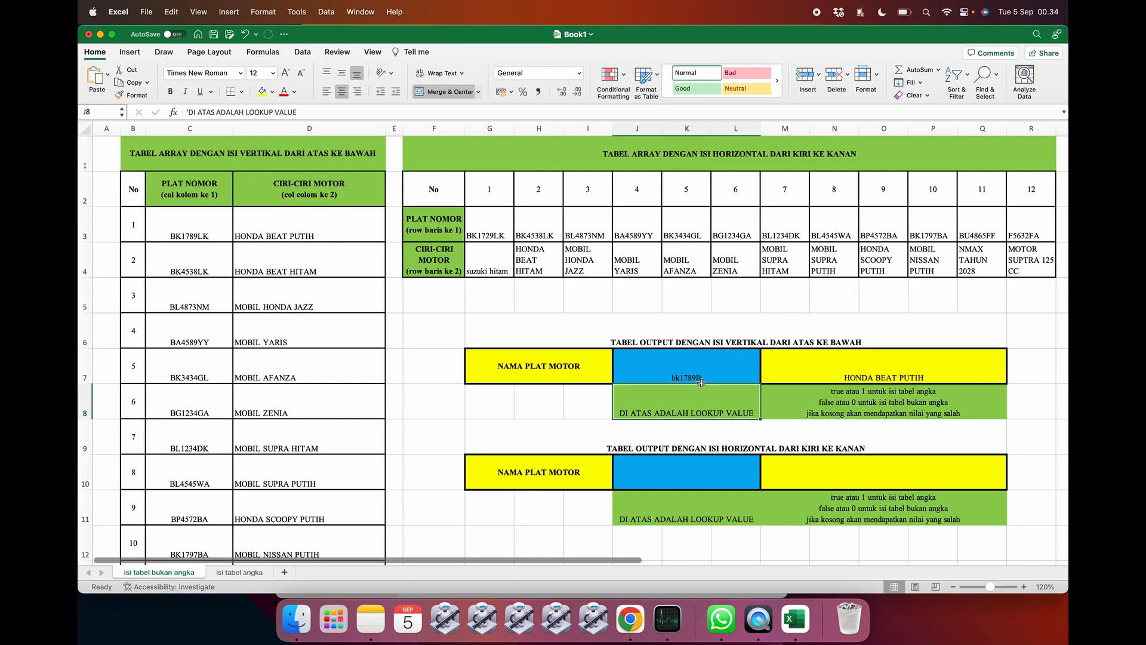
pyautogui.click(686, 373)
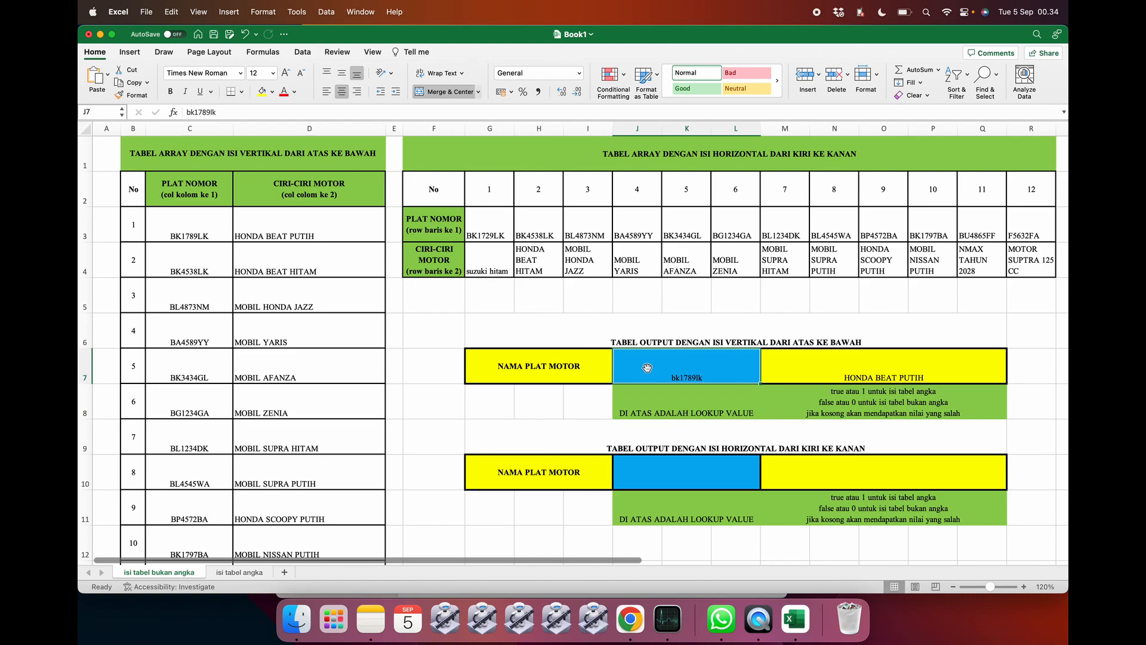
pyautogui.press('BackSpace')
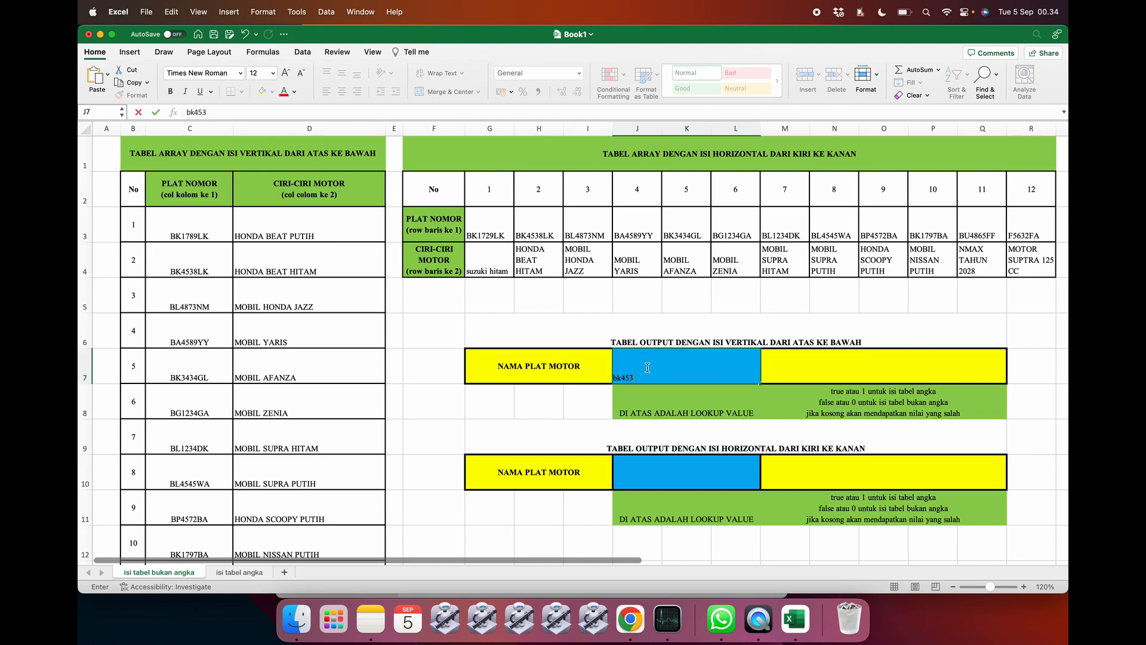
pyautogui.write('bk4538lk')
pyautogui.press('Return')
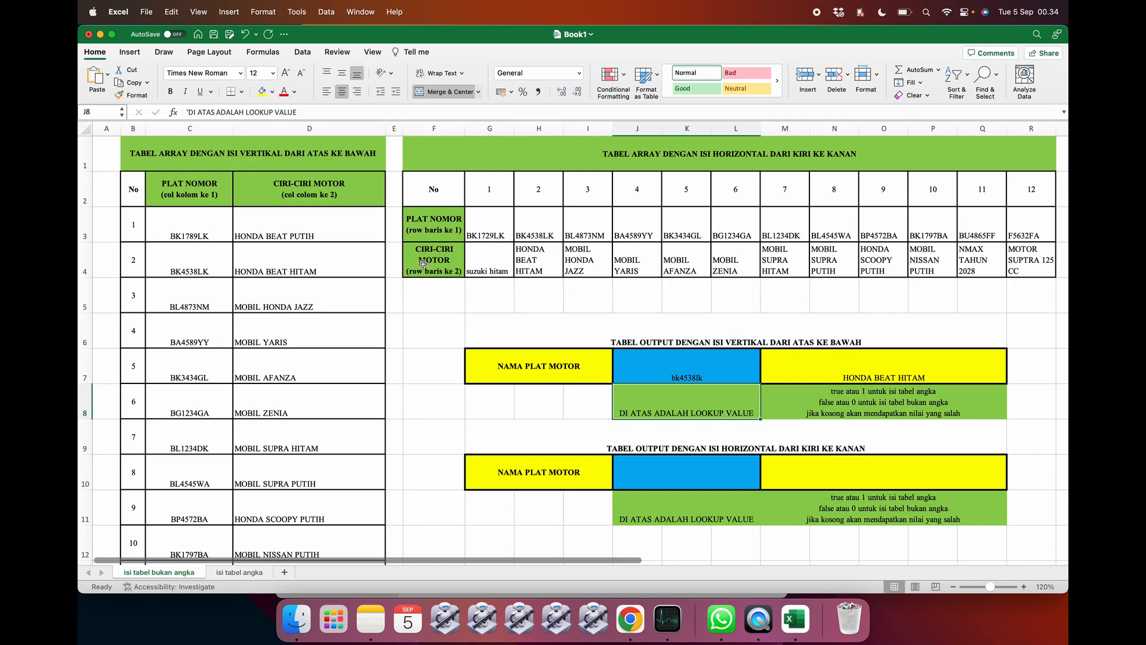
# Clear the vehicle description in D4 and check how the VLOOKUP output in M7 responds
pyautogui.click(330, 264)
pyautogui.press('Delete')
pyautogui.press('Down')
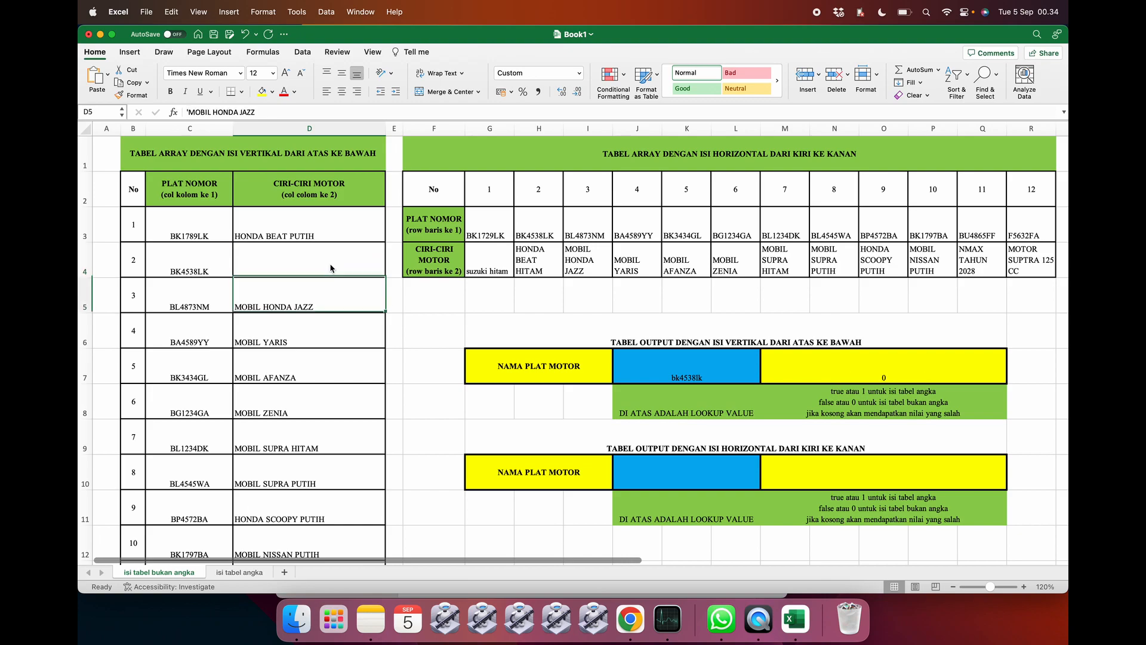
pyautogui.click(853, 375)
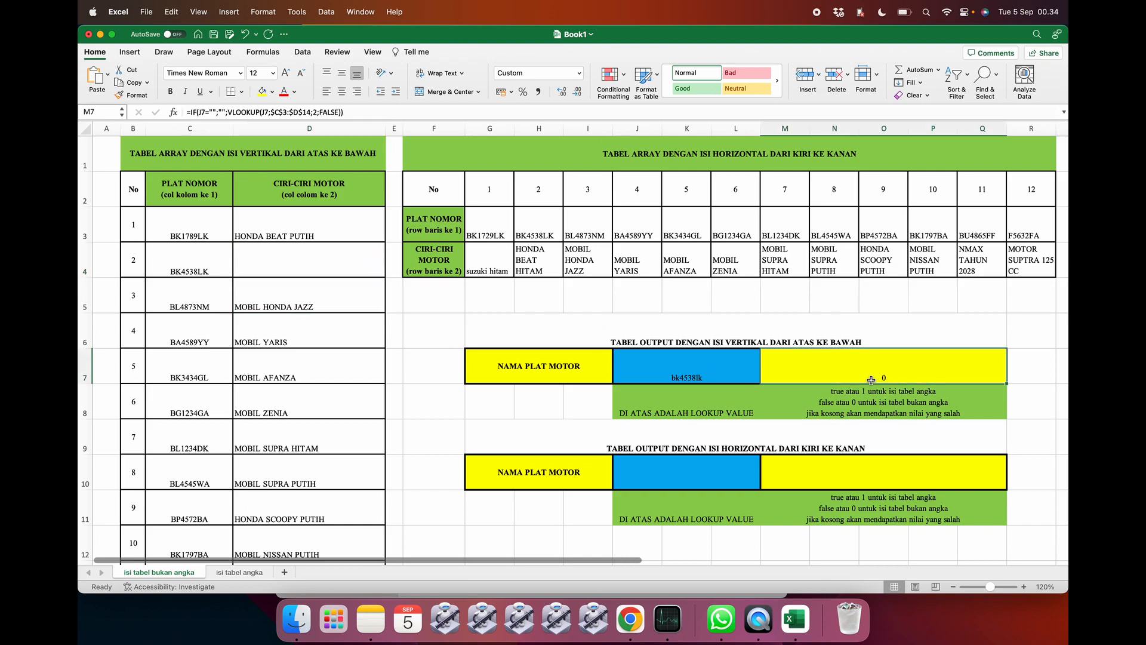
pyautogui.click(706, 355)
pyautogui.click(336, 256)
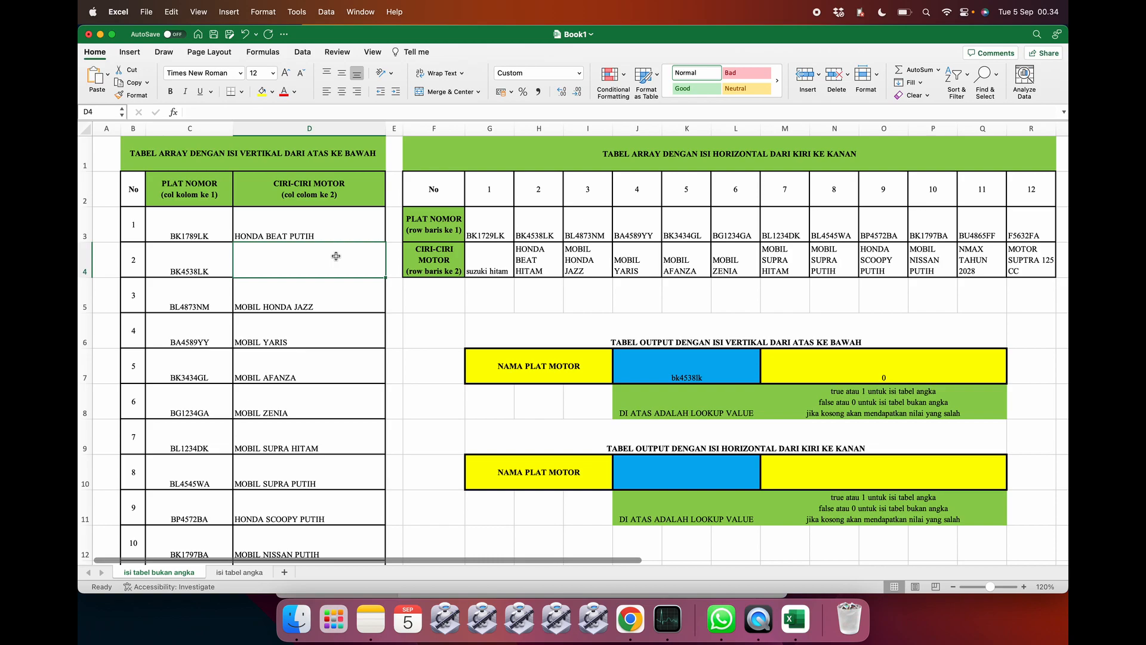
pyautogui.write('sup')
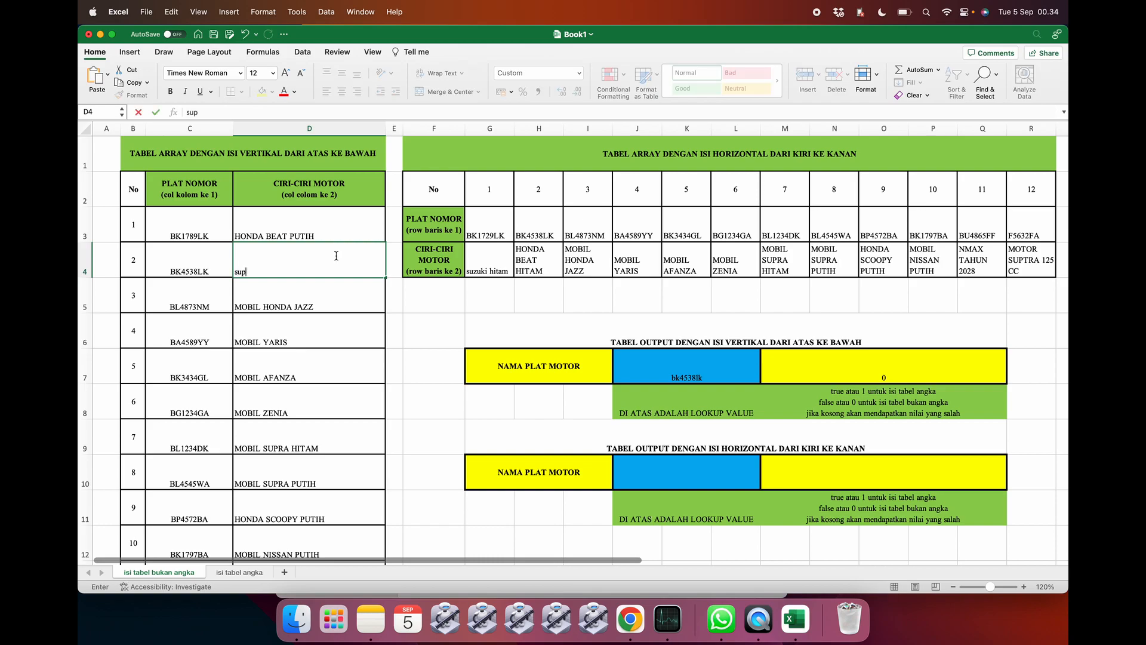
pyautogui.write('ra merah')
pyautogui.press('Return')
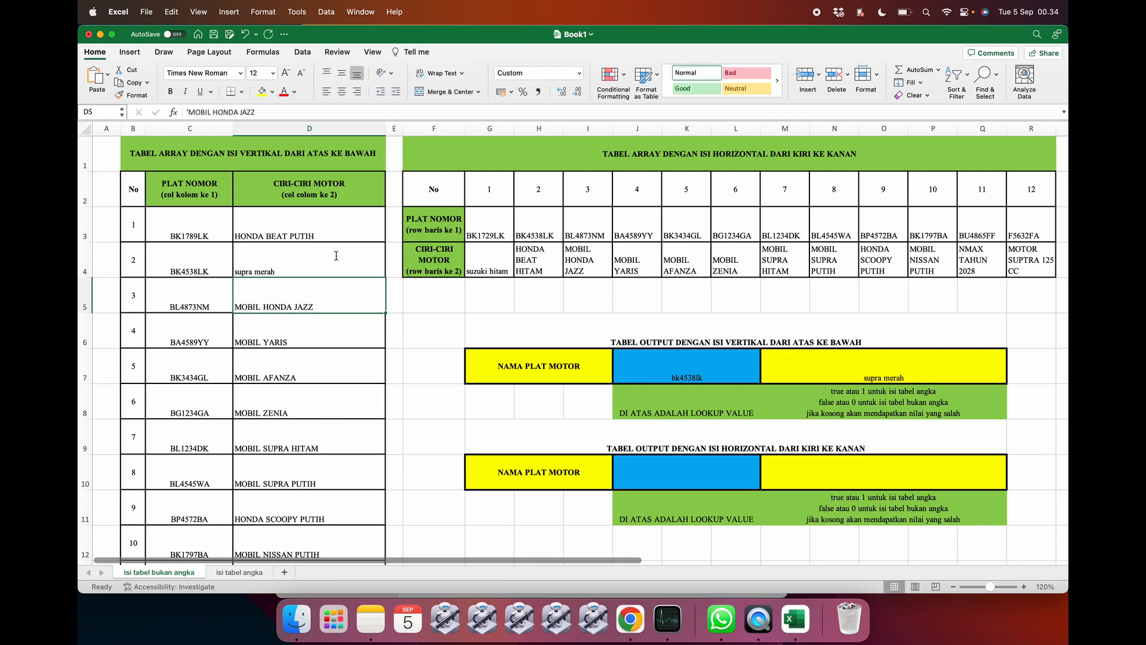
# Remove FALSE from the VLOOKUP in M7, leaving its range lookup argument empty after the semicolon
pyautogui.click(831, 378)
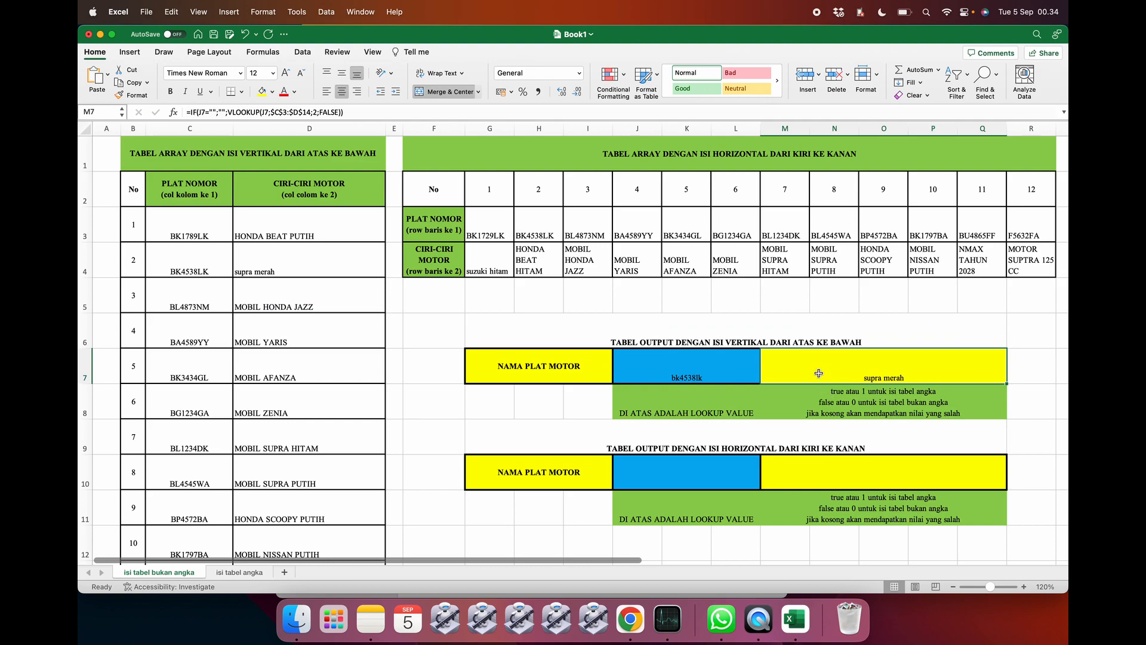
pyautogui.click(337, 112)
pyautogui.press('BackSpace')
pyautogui.press('BackSpace')
pyautogui.press('BackSpace')
pyautogui.press('BackSpace')
pyautogui.press('BackSpace')
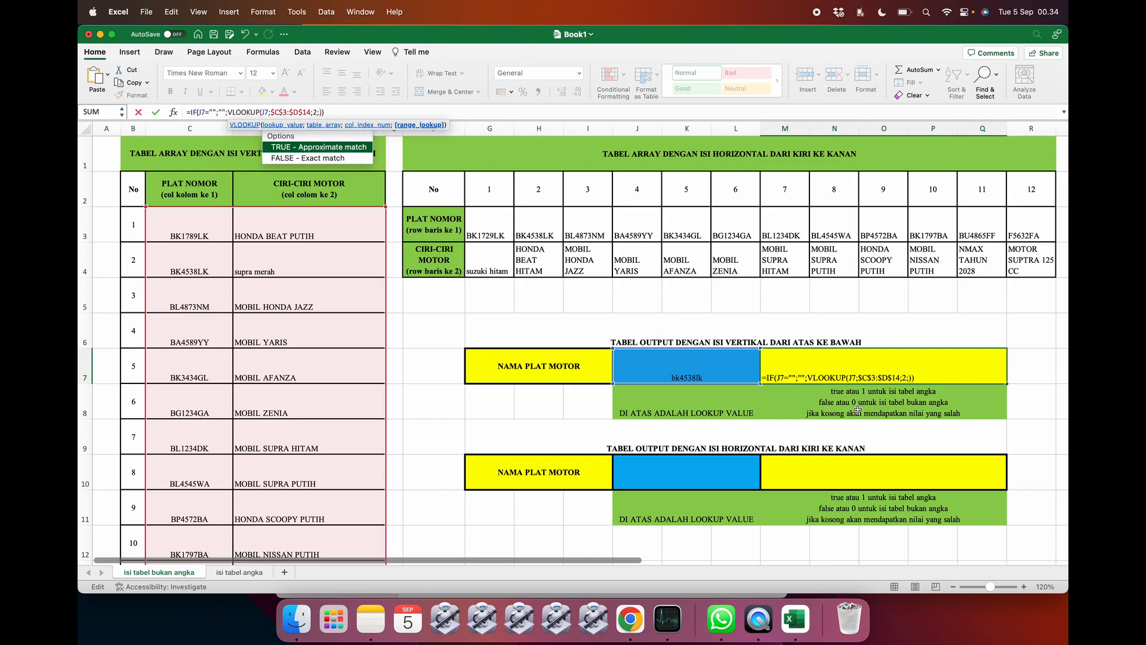
pyautogui.press('Return')
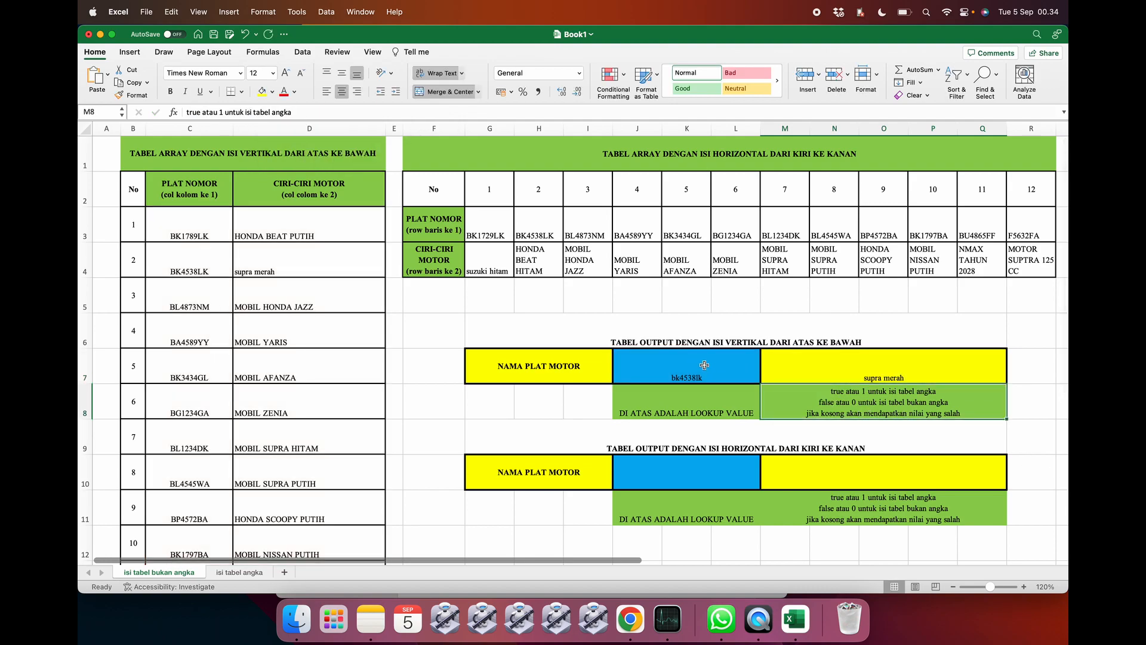
pyautogui.click(828, 375)
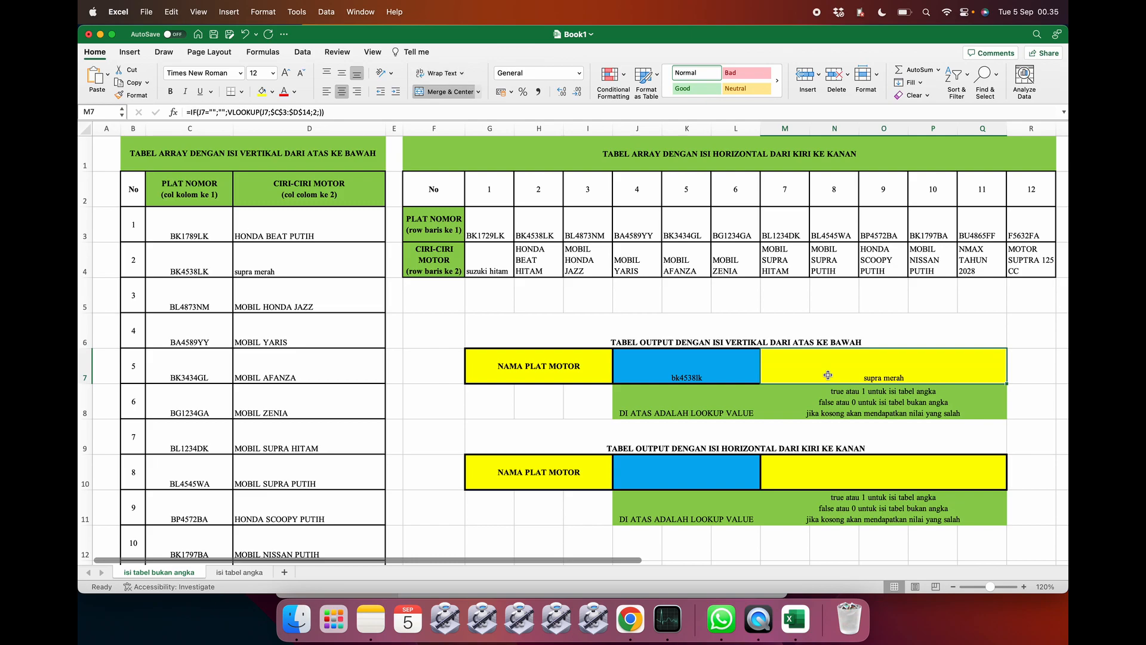
pyautogui.click(699, 370)
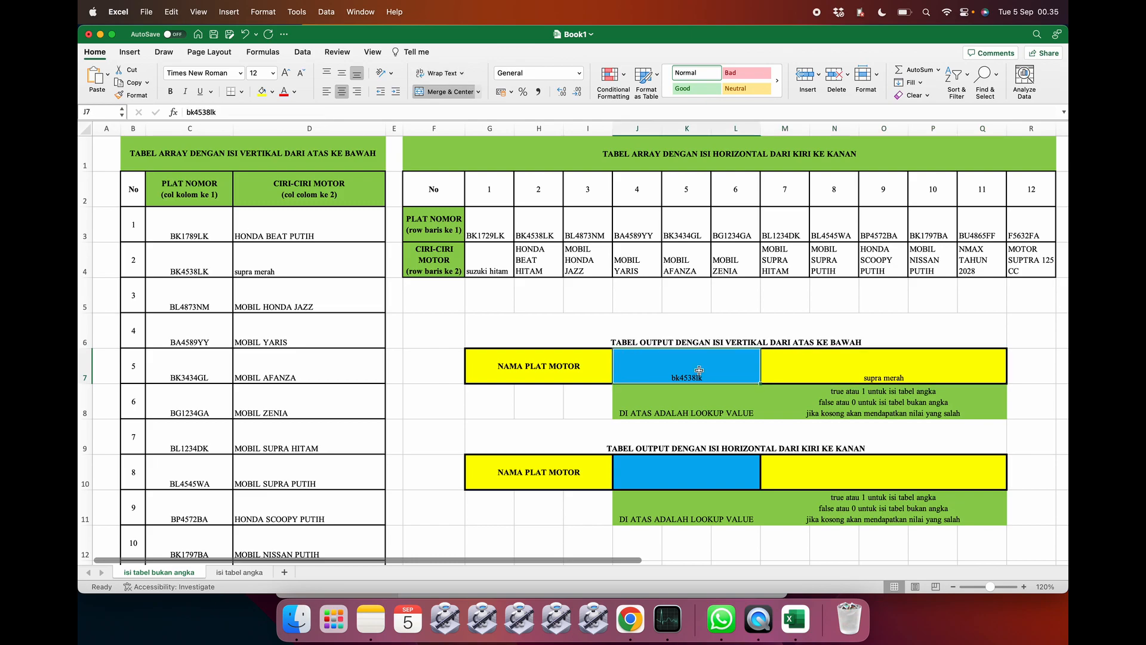
pyautogui.write('bk1')
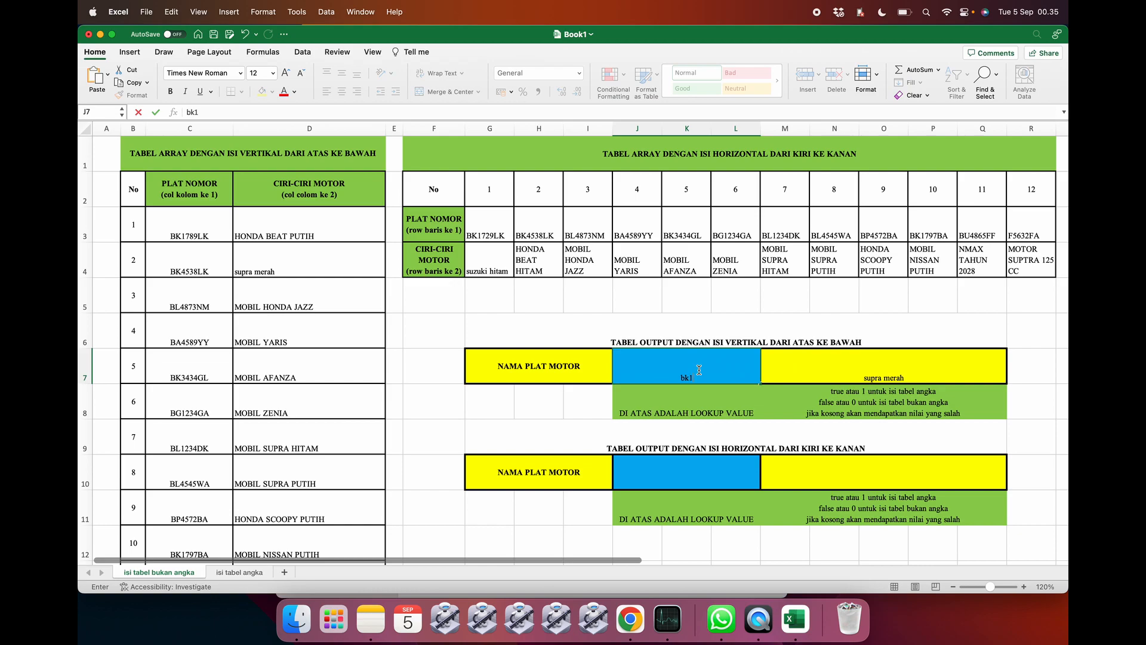
pyautogui.write('789lk')
pyautogui.press('Return')
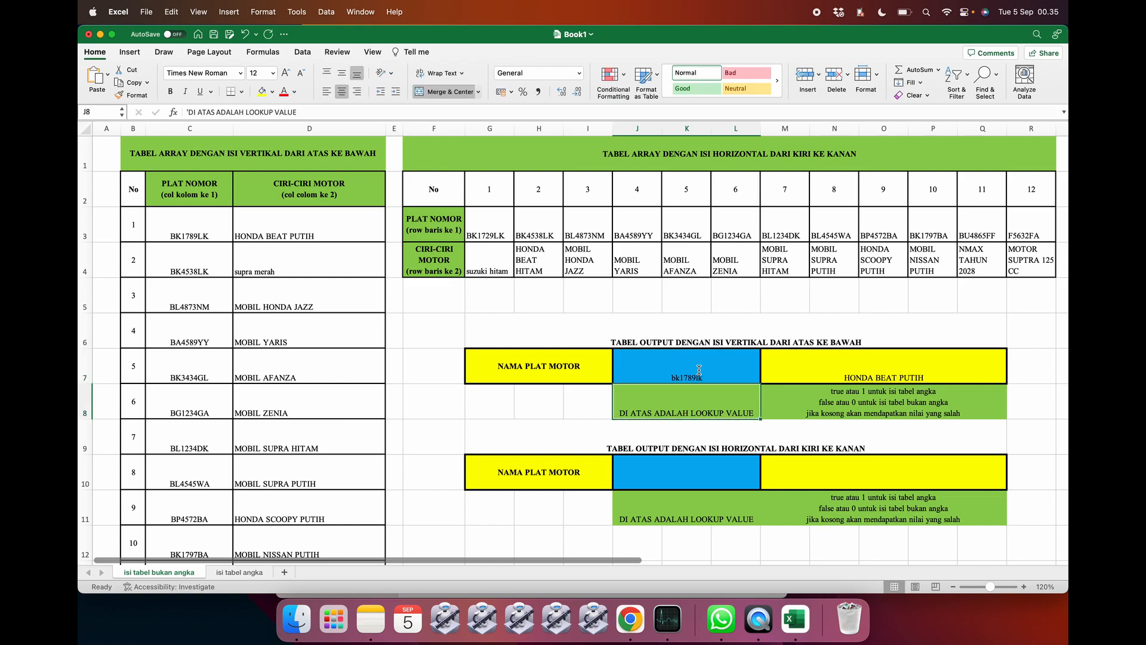
pyautogui.click(855, 360)
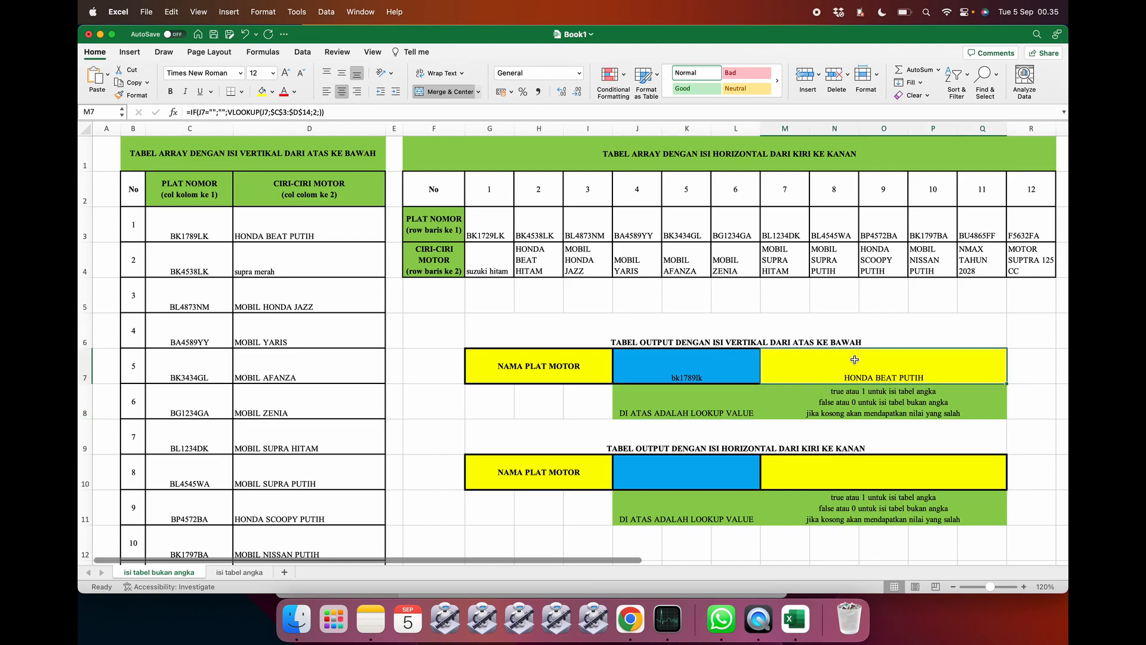
pyautogui.click(686, 366)
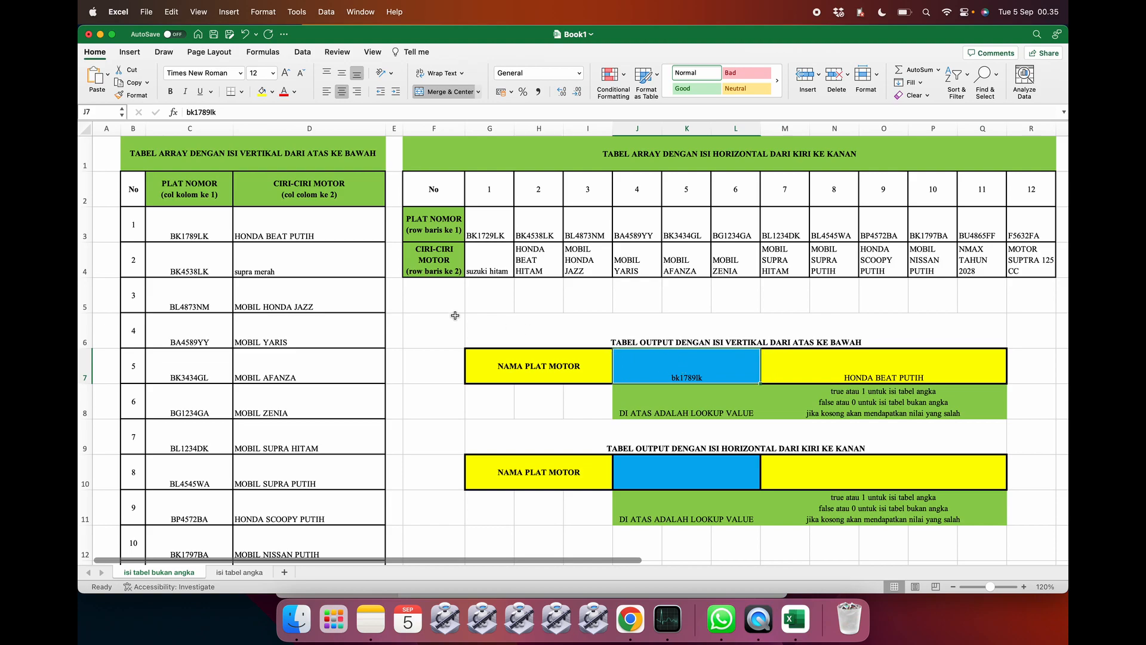
pyautogui.click(190, 270)
pyautogui.press('super+c')
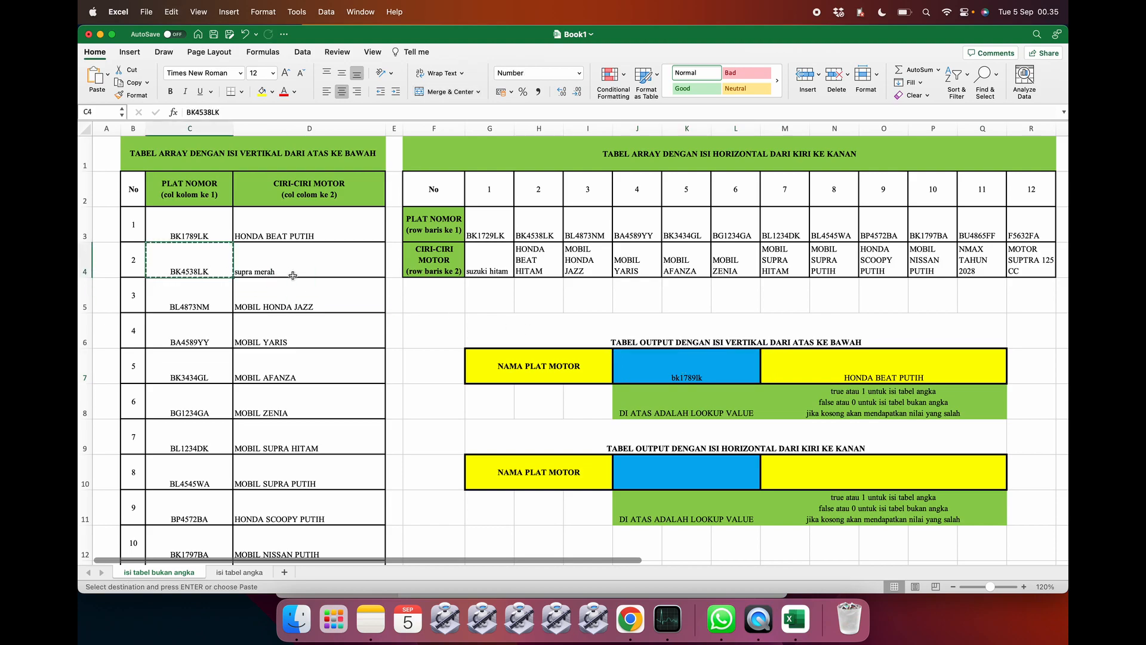
pyautogui.click(658, 366)
pyautogui.press('BackSpace')
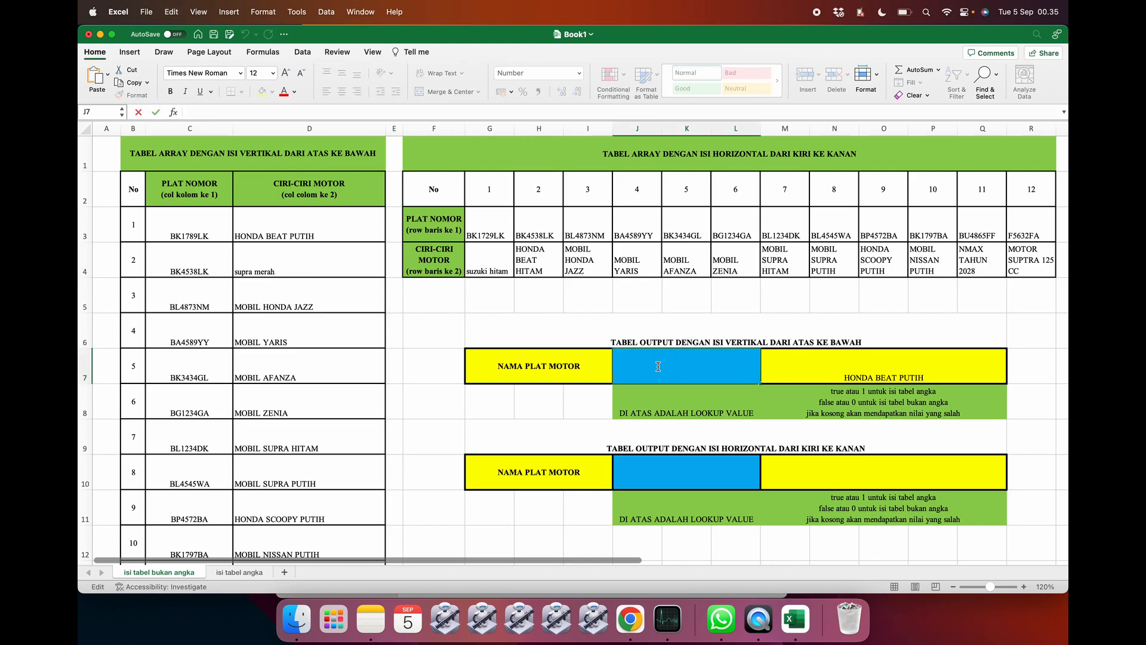
pyautogui.press('super+v')
pyautogui.press('Return')
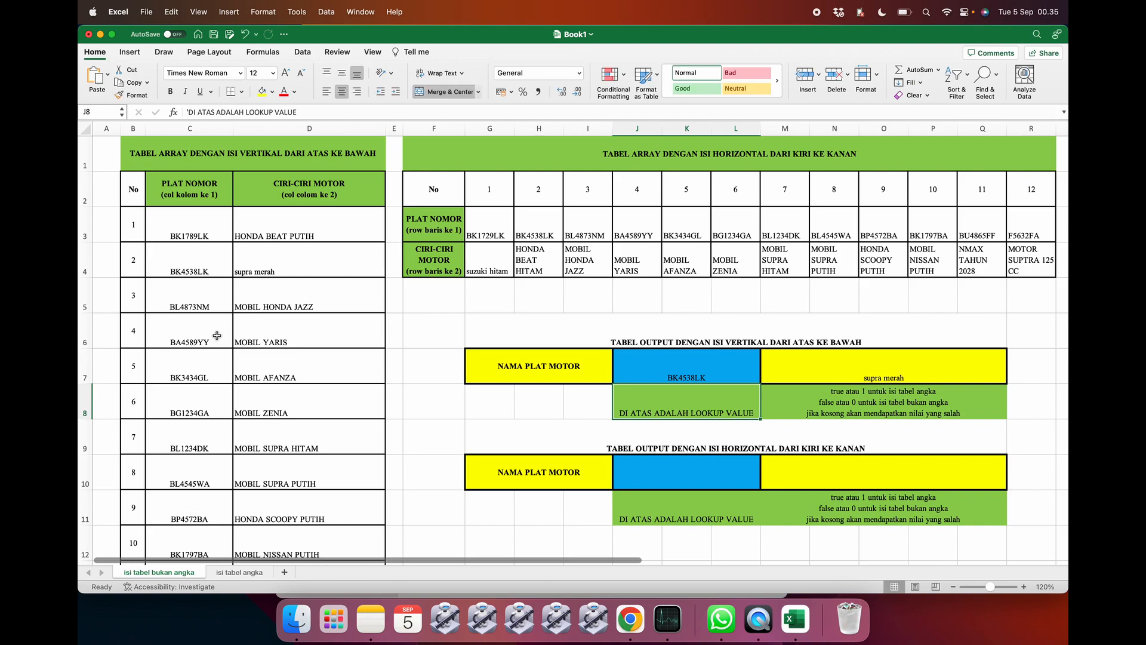
pyautogui.click(670, 372)
pyautogui.doubleClick(670, 373)
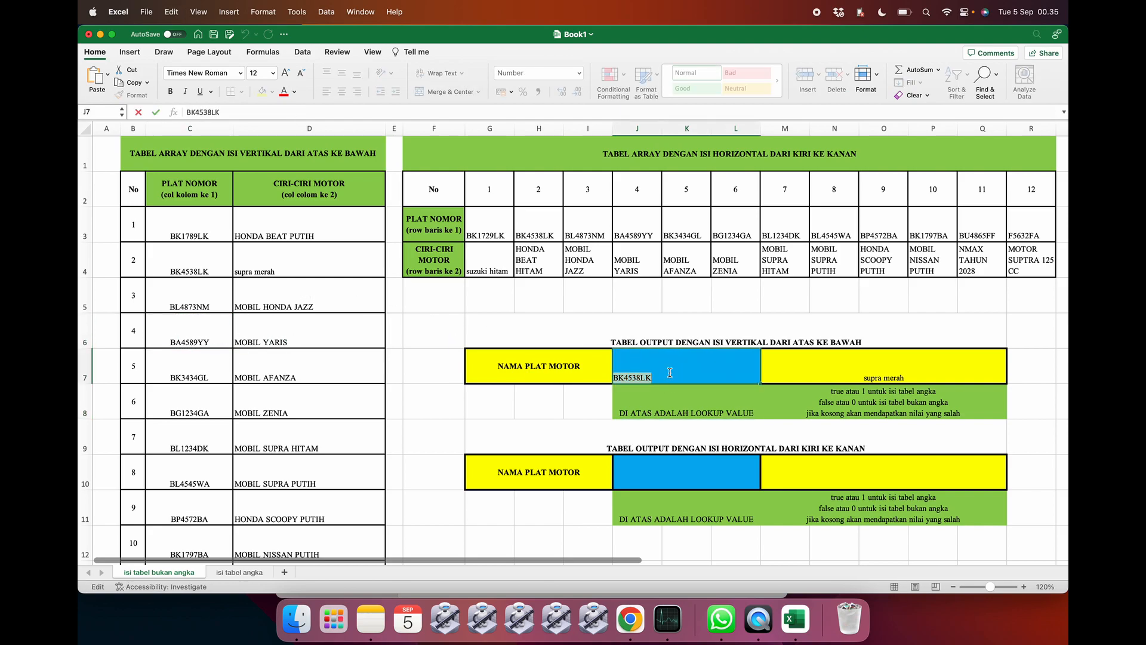
pyautogui.write('BA4589YY')
pyautogui.press('Return')
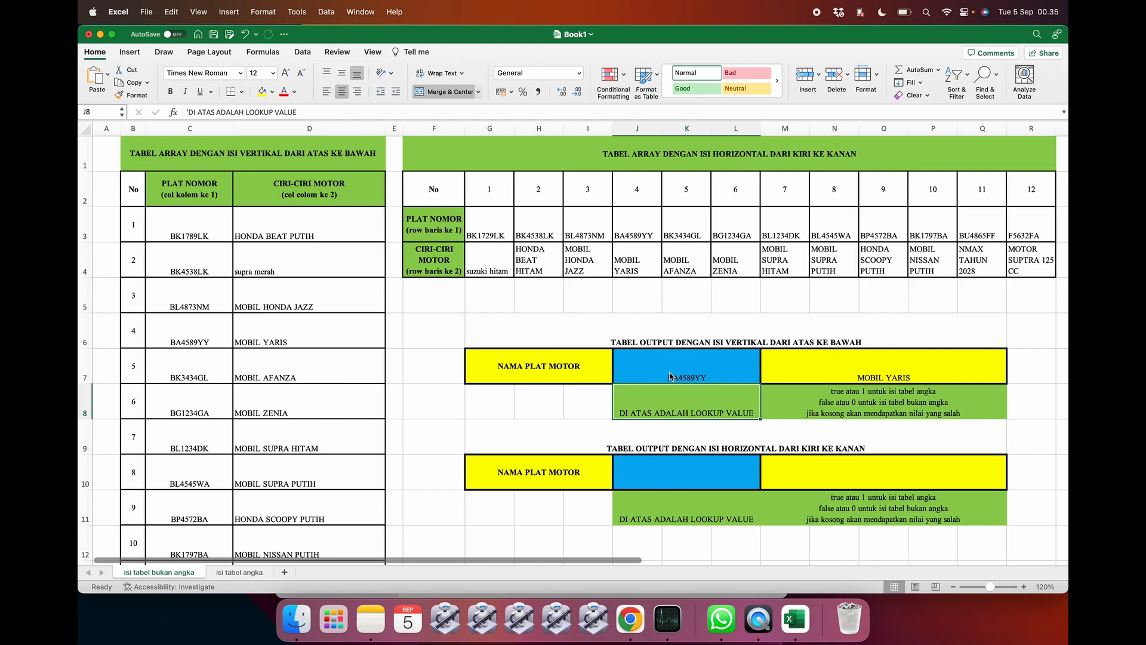
# Copy plate number BG1234GA from C8 into lookup cell J7, replacing its contents
pyautogui.click(174, 418)
pyautogui.press('super+c')
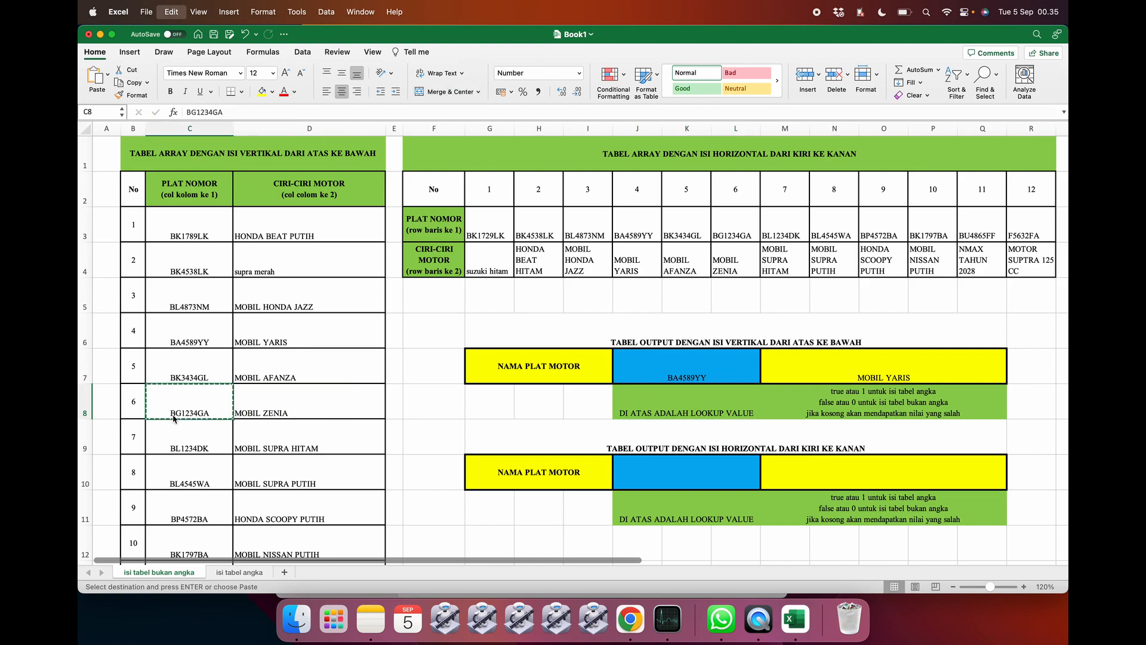
pyautogui.doubleClick(674, 378)
pyautogui.press('super+v')
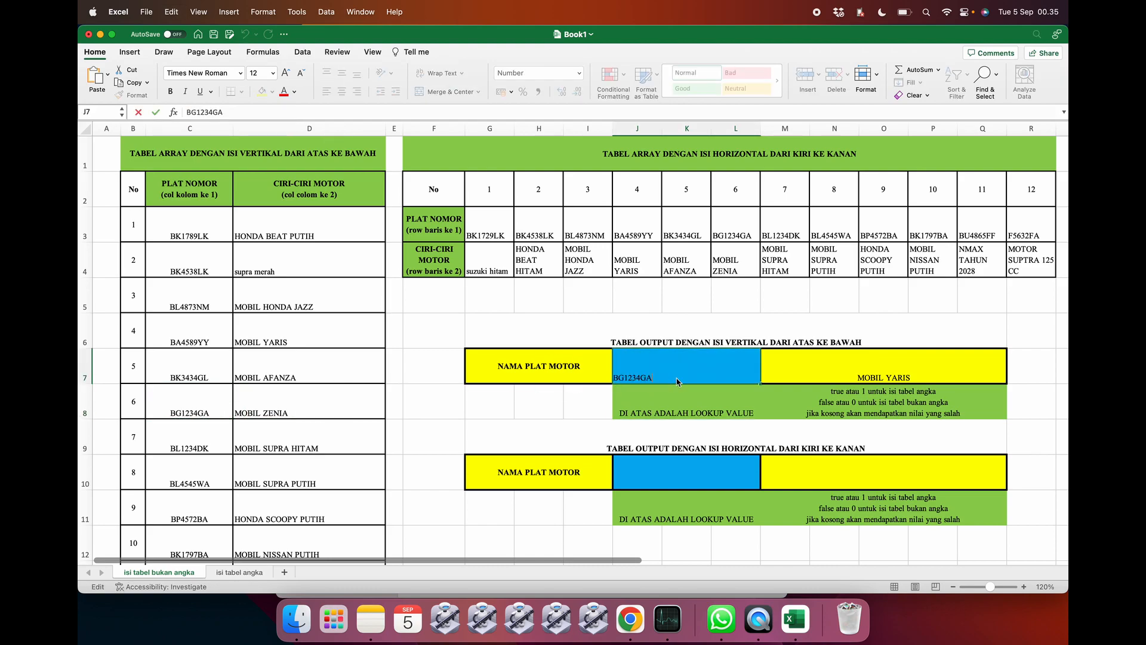
pyautogui.press('Return')
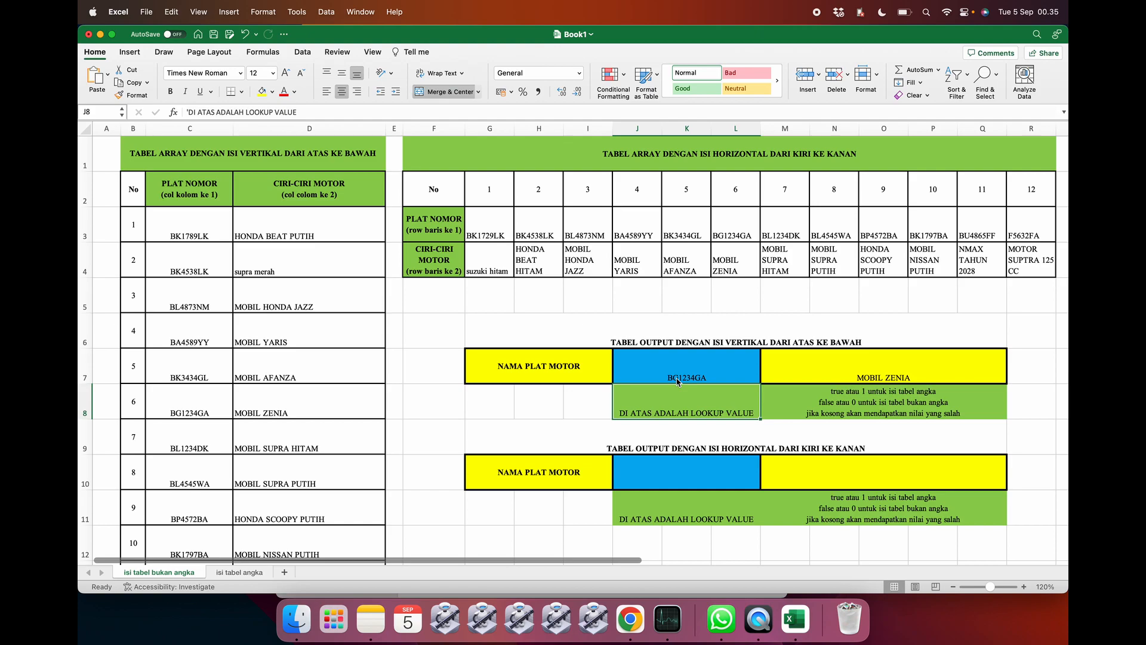
# Copy plate number F5632FA from C14 into lookup cell J7, replacing its contents
pyautogui.scroll(-5, 288, 459)
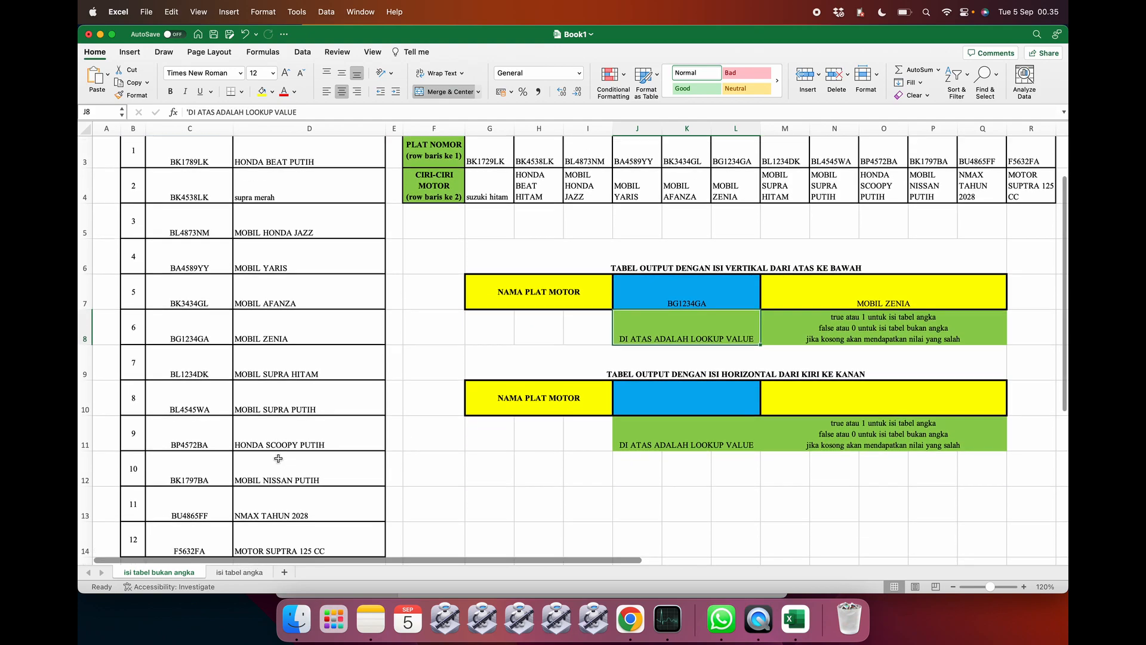
pyautogui.click(207, 464)
pyautogui.scroll(5, 446, 360)
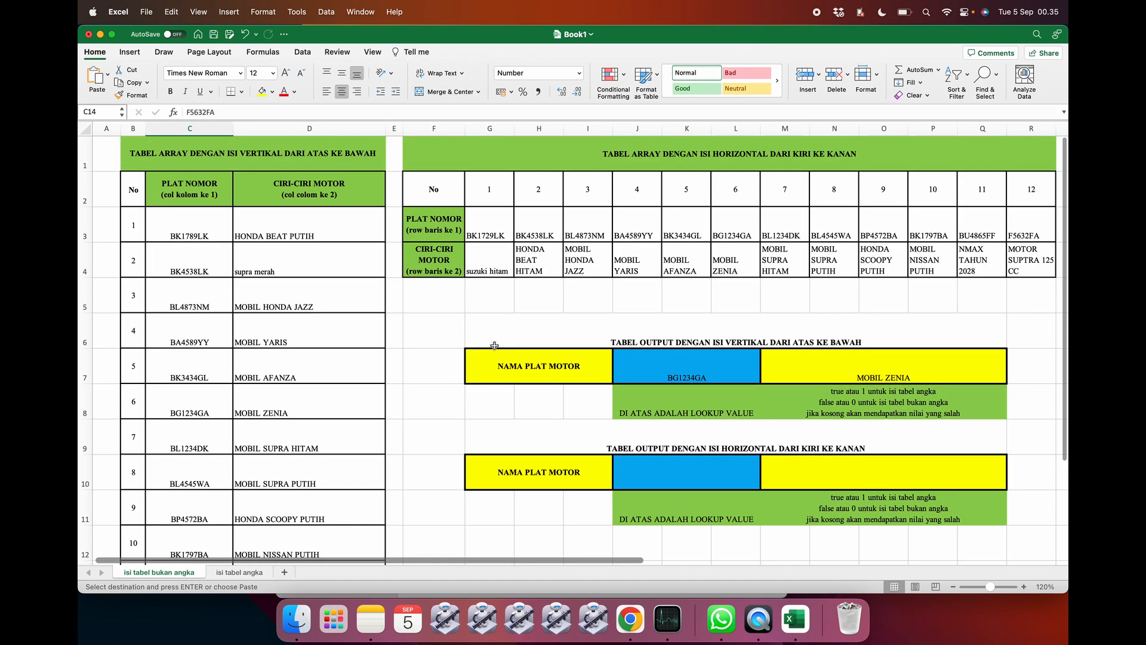
pyautogui.doubleClick(666, 369)
pyautogui.press('super+v')
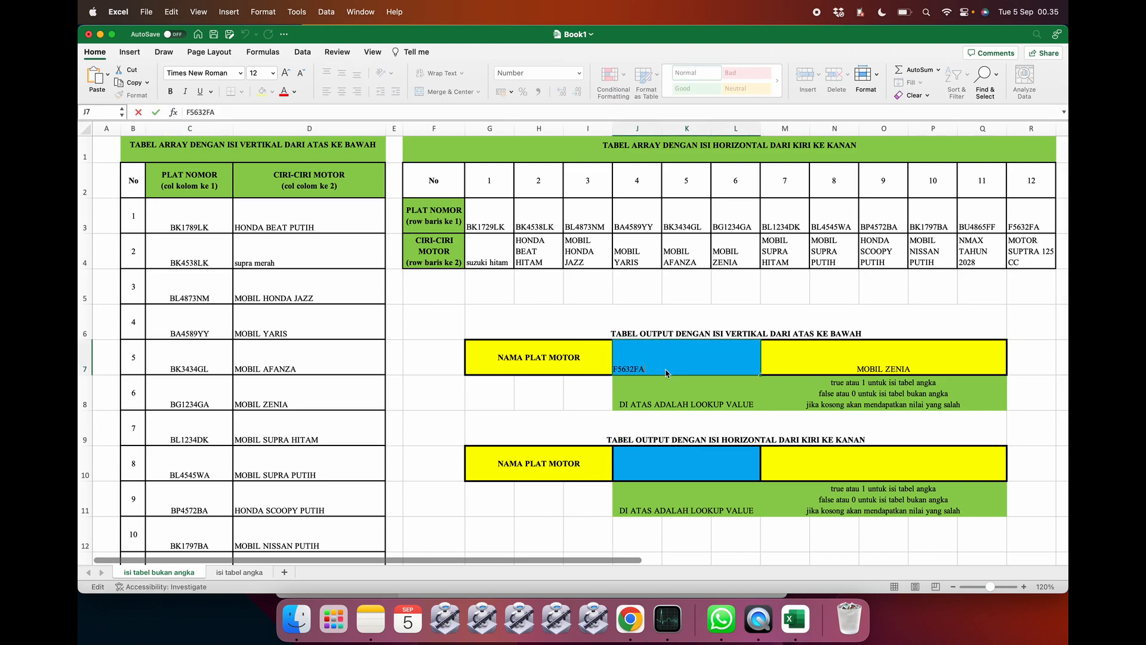
pyautogui.press('Return')
pyautogui.scroll(-4, 631, 424)
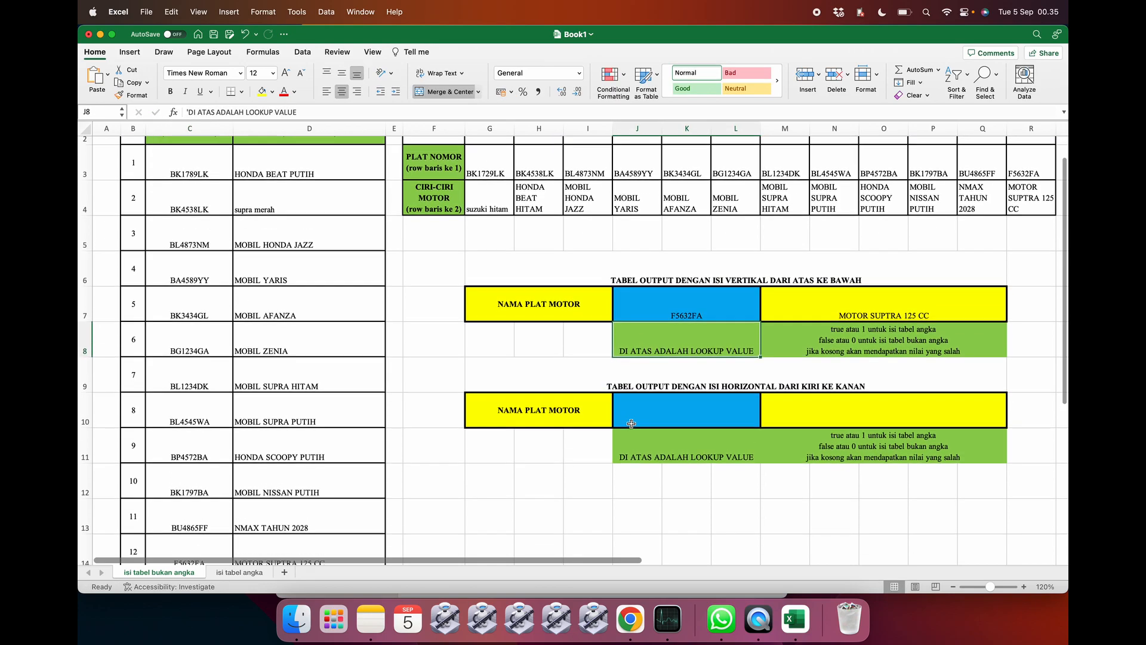
pyautogui.scroll(4, 631, 423)
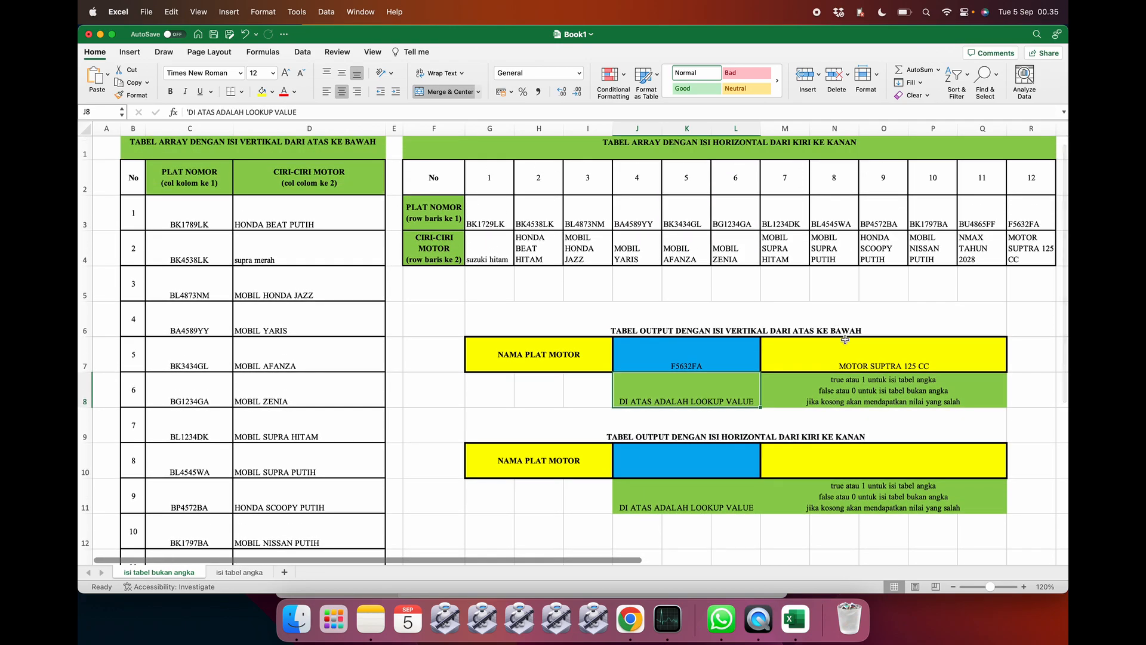
# Remove the trailing semicolon after the column index in M7's VLOOKUP, omitting the range lookup argument entirely
pyautogui.click(851, 352)
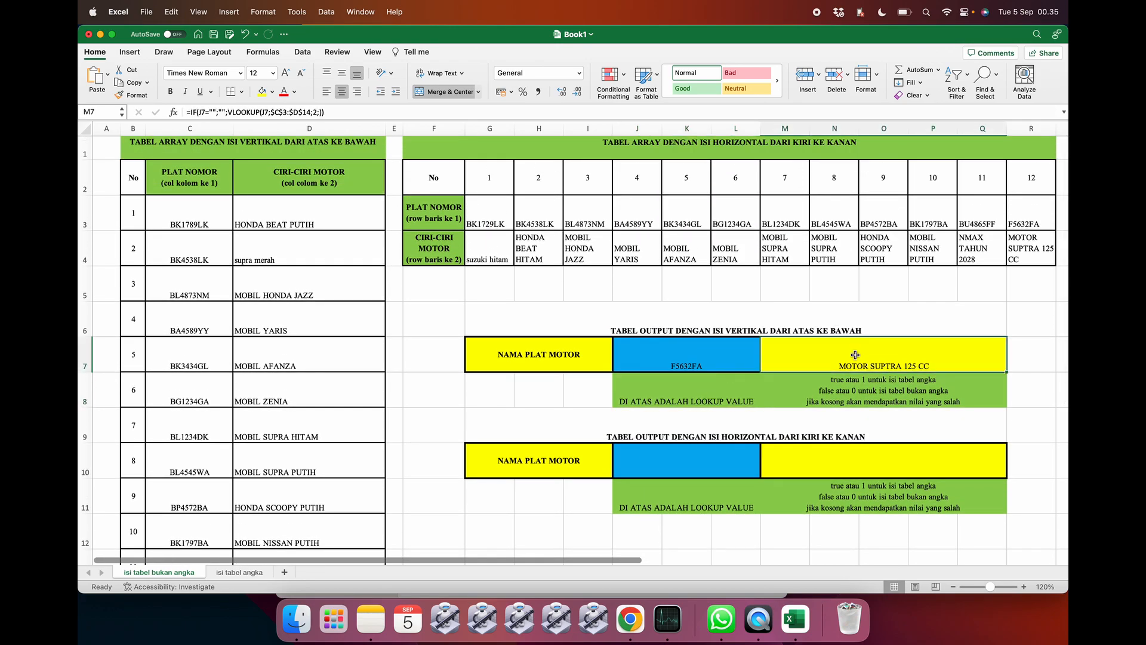
pyautogui.click(320, 112)
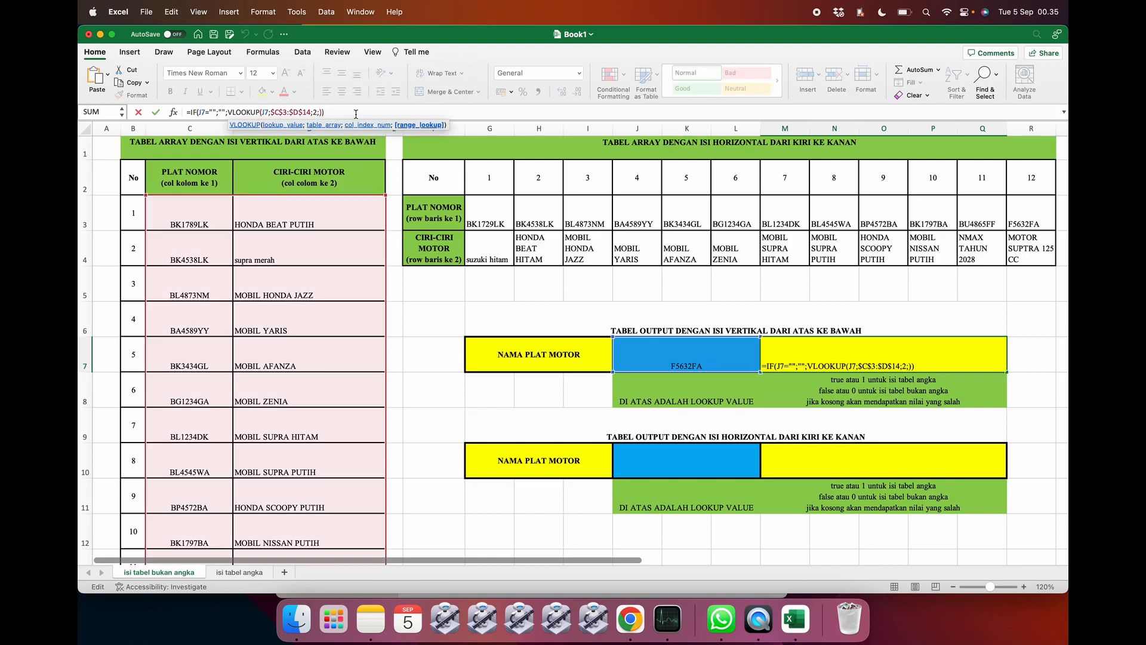
pyautogui.press('BackSpace')
pyautogui.press('Return')
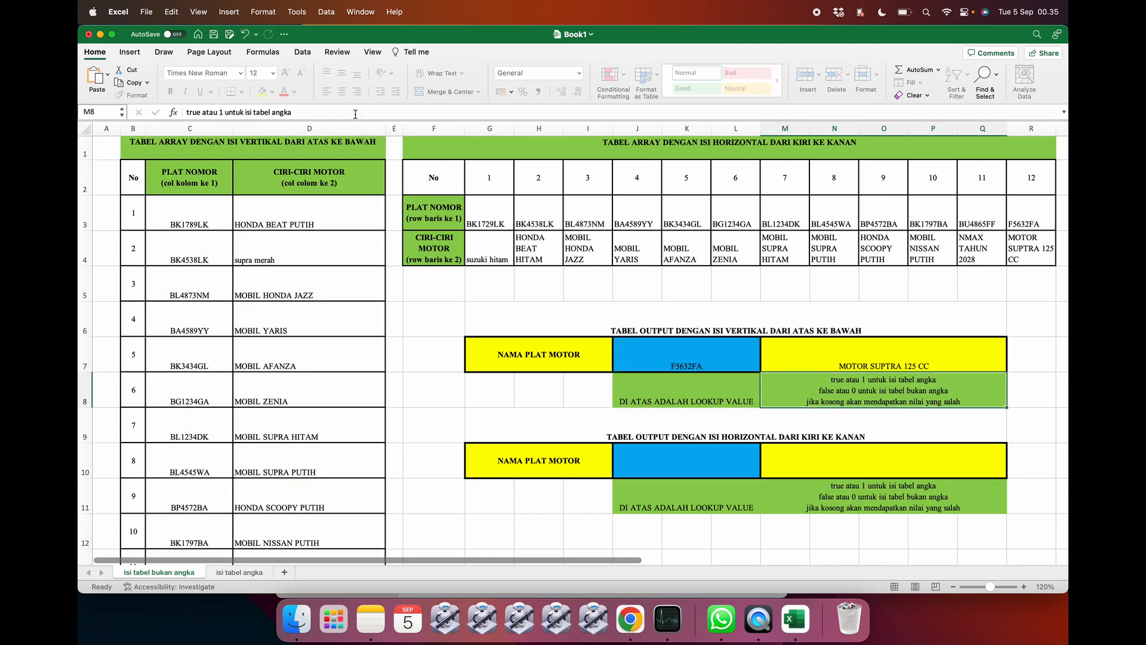
# Add 0 as the range lookup argument of the VLOOKUP in M7
pyautogui.click(314, 113)
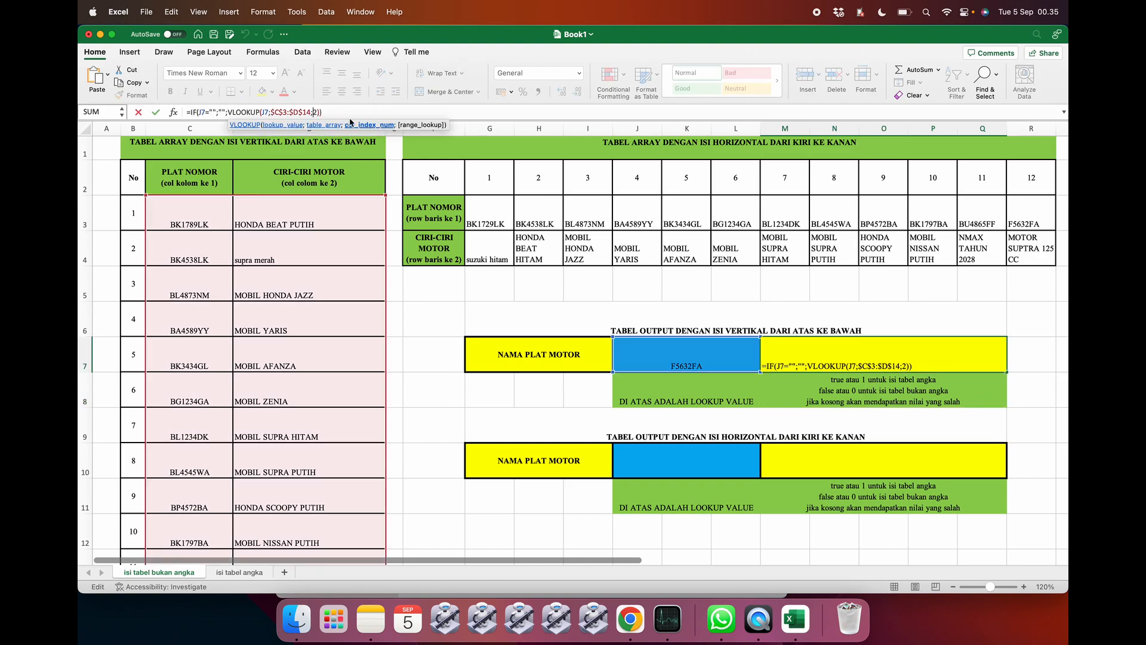
pyautogui.write(';')
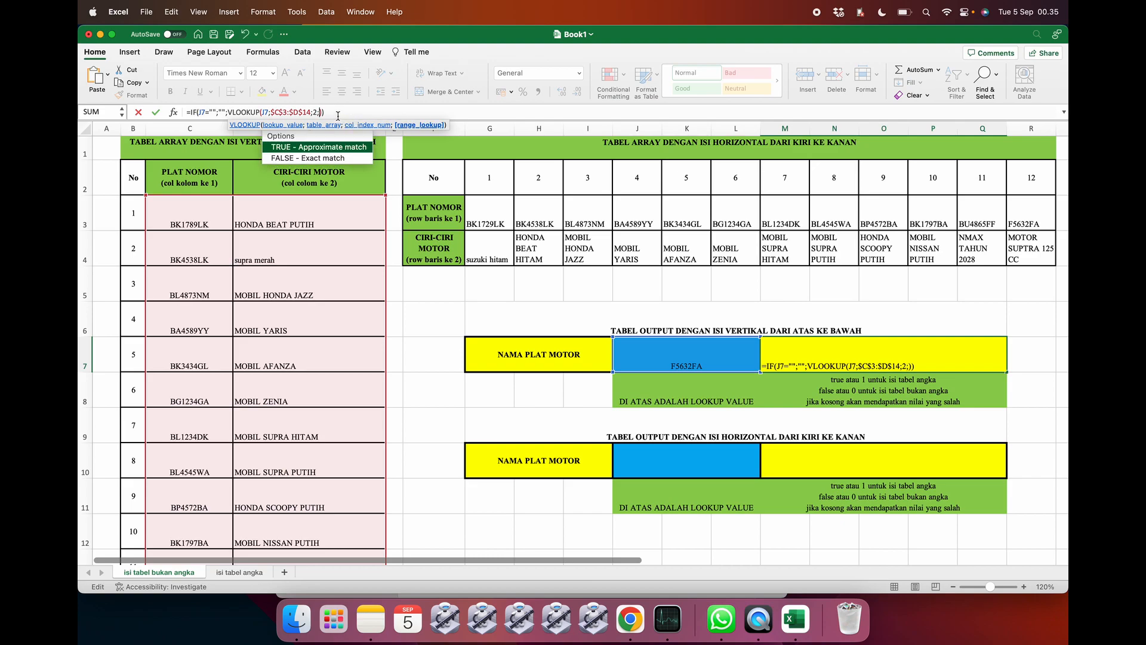
pyautogui.write('0')
pyautogui.press('Return')
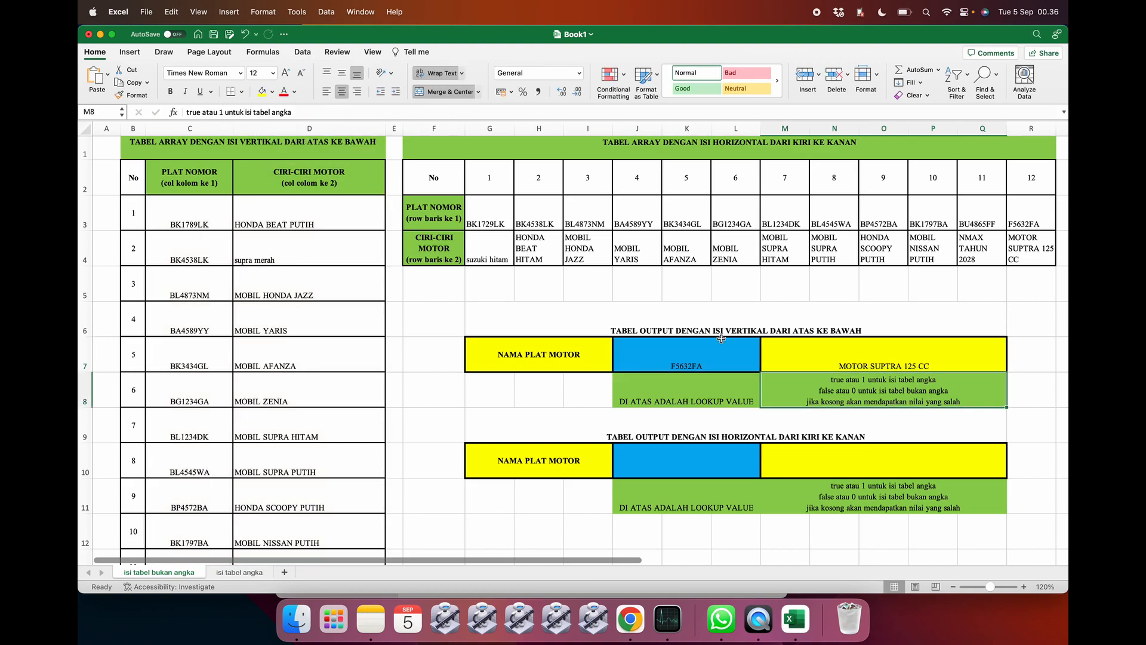
pyautogui.click(793, 457)
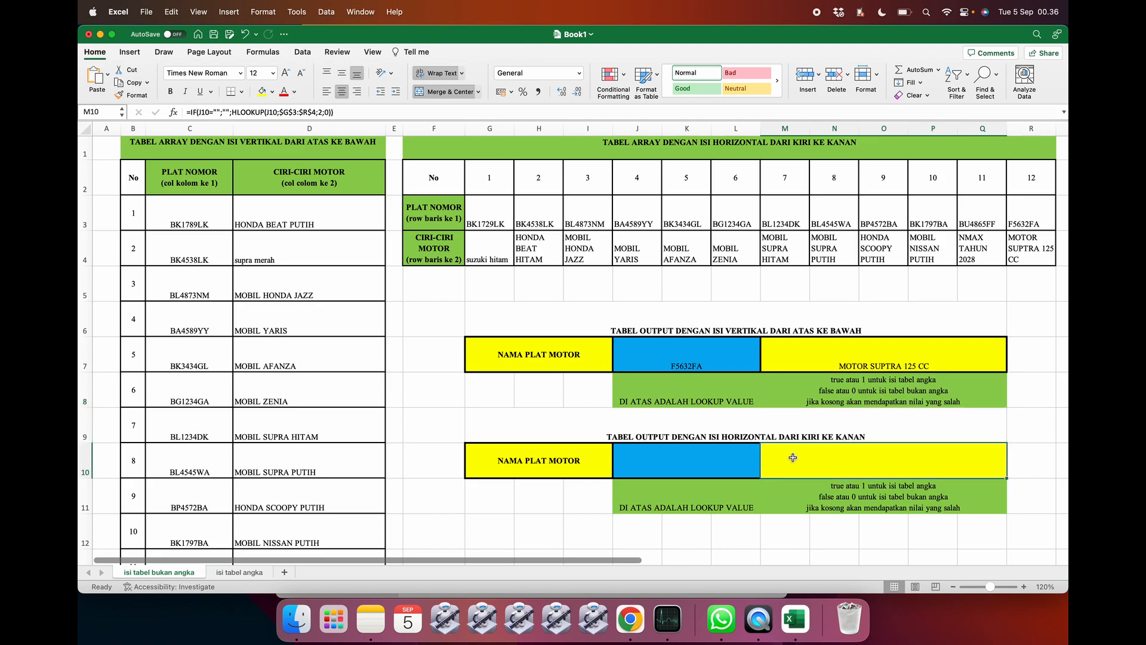
pyautogui.click(719, 458)
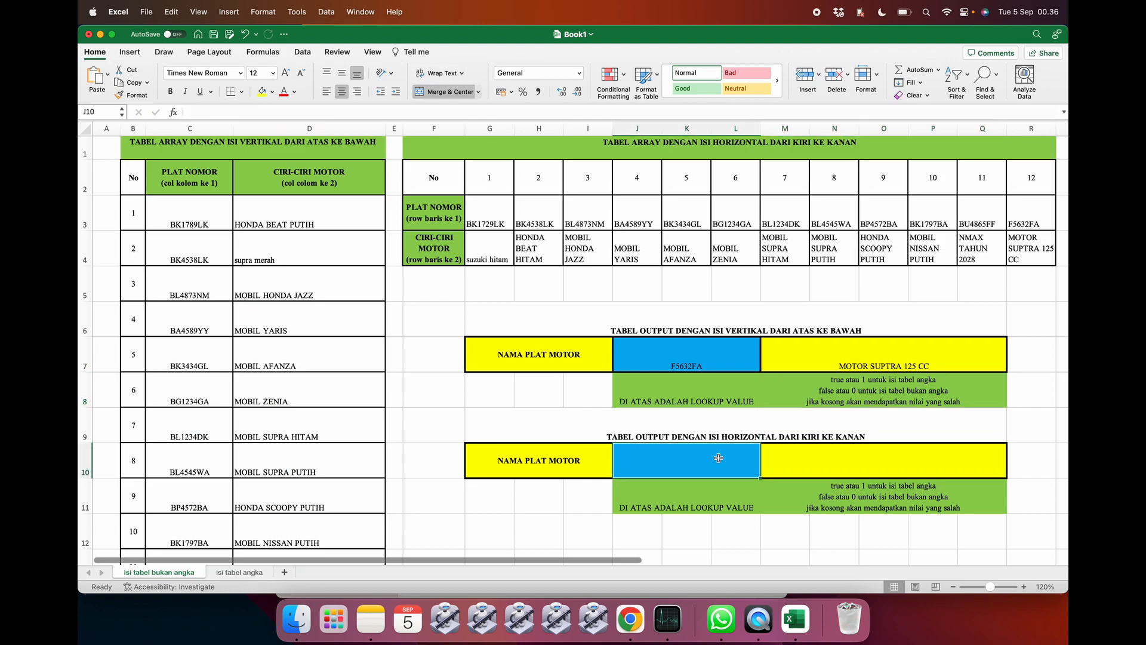
pyautogui.write('bk')
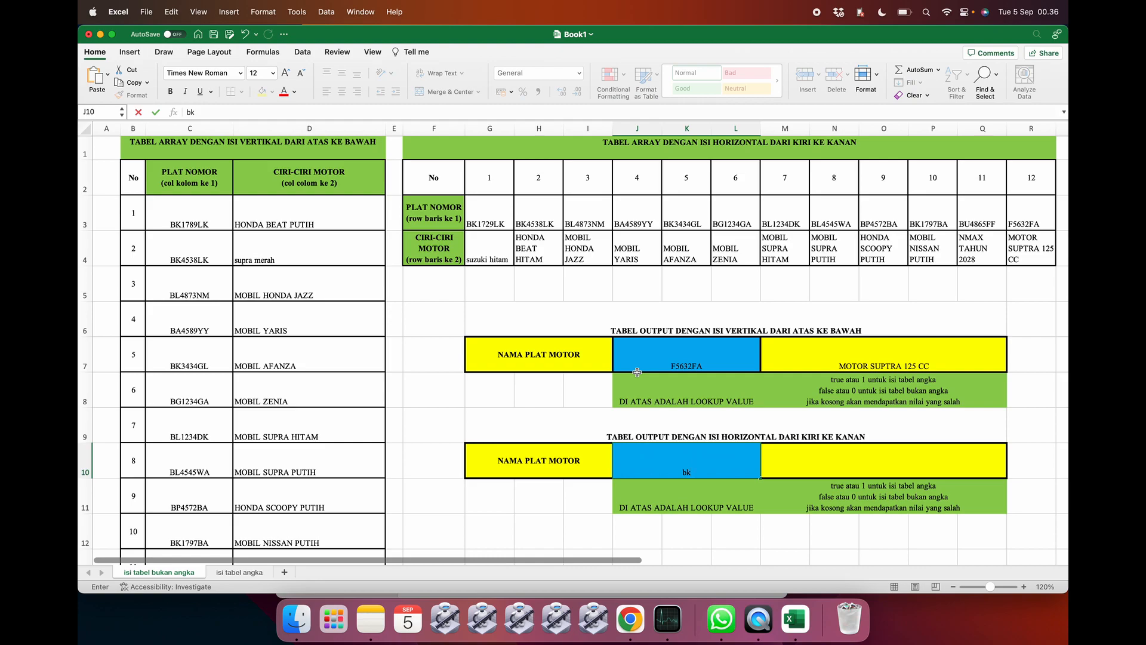
pyautogui.write('1729lk')
pyautogui.press('Return')
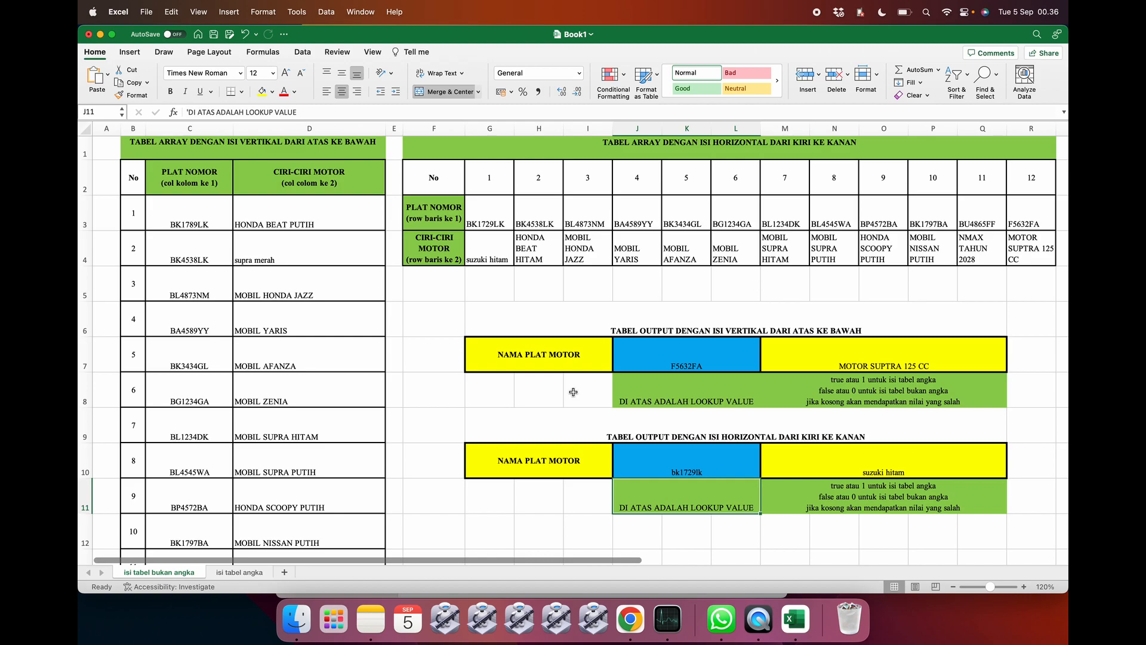
# Compare the lookup keys of both tables on sheet "isi tabel angka" with those on sheet "isi tabel bukan angka"
pyautogui.click(247, 575)
pyautogui.click(334, 369)
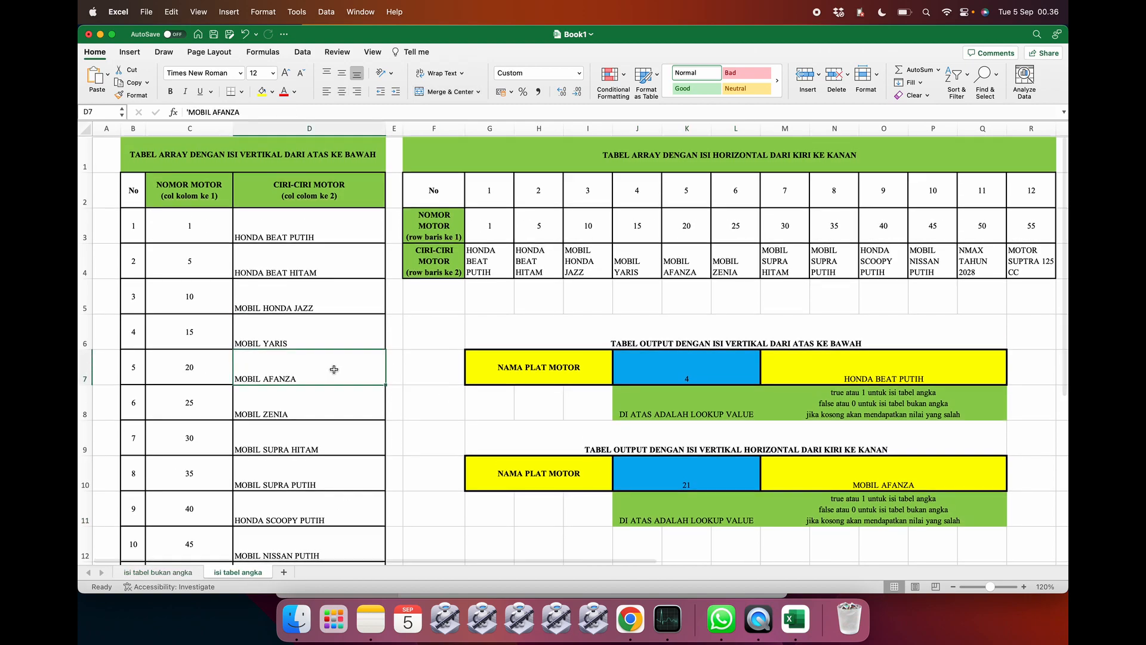
pyautogui.scroll(-1, 196, 276)
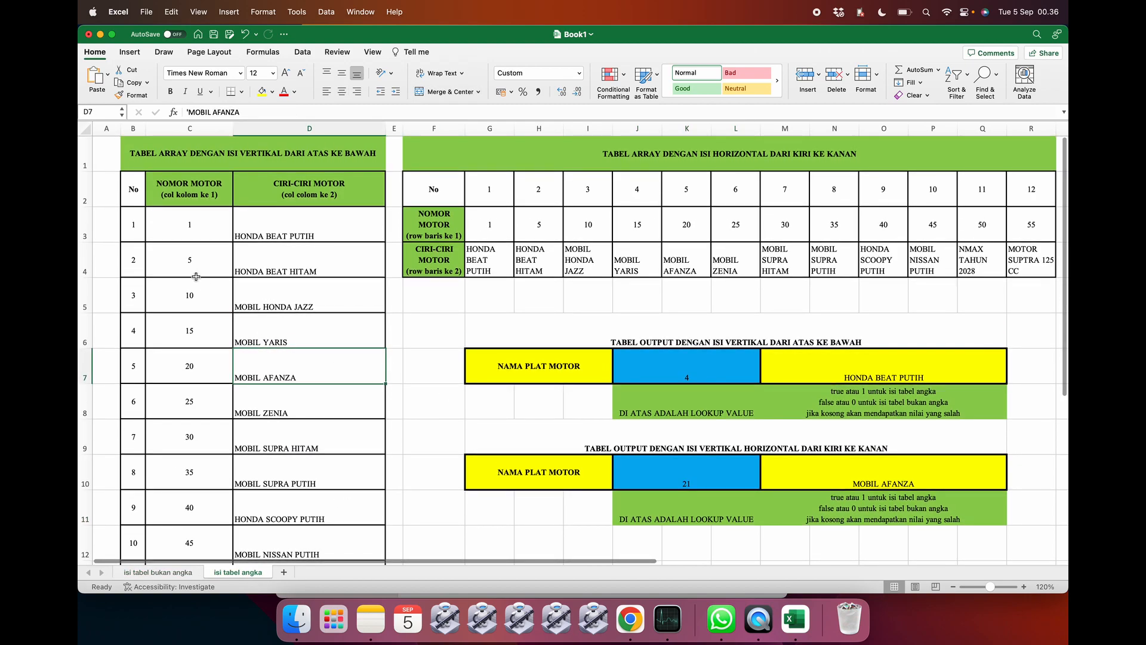
pyautogui.click(187, 235)
pyautogui.scroll(-5, 196, 336)
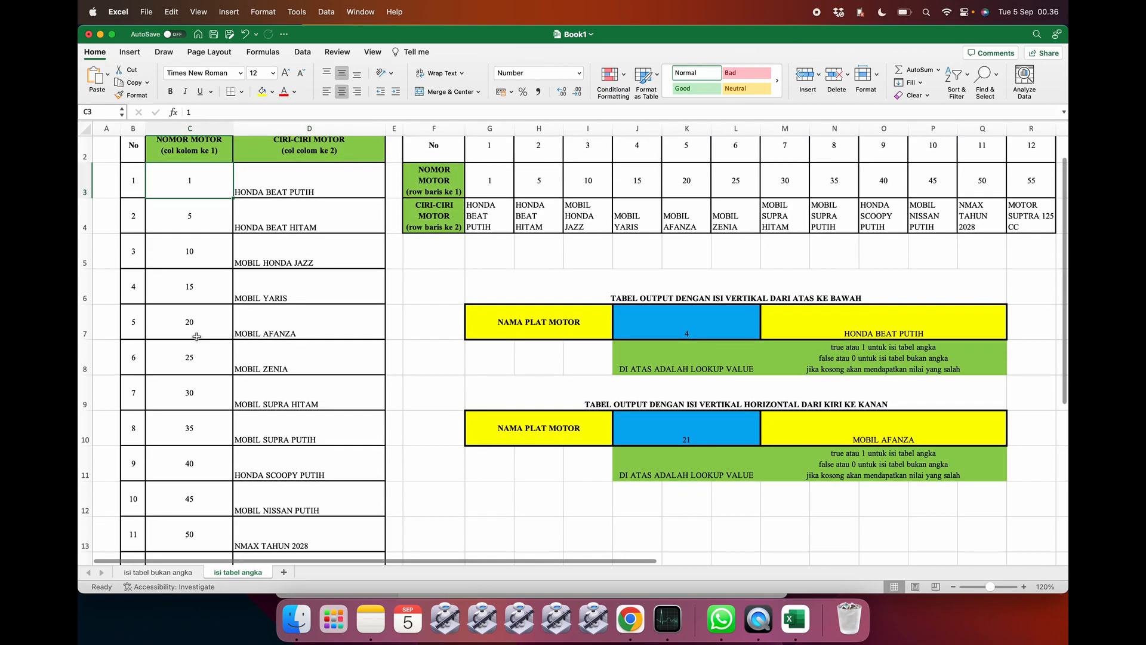
pyautogui.scroll(2, 196, 336)
pyautogui.scroll(3, 197, 336)
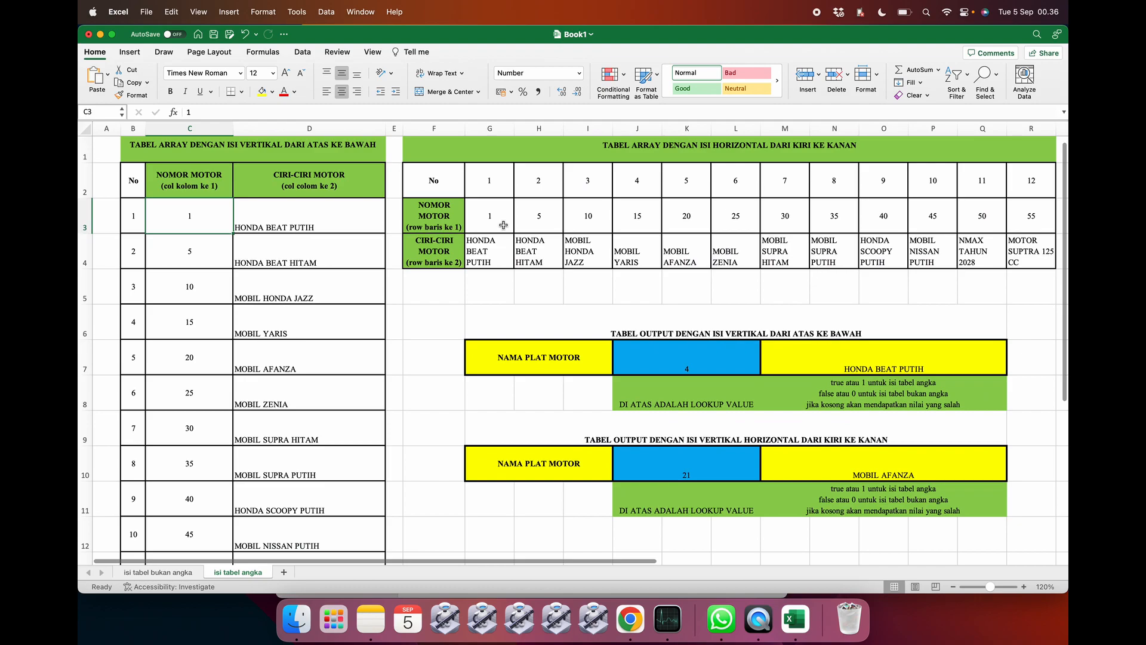
pyautogui.click(503, 224)
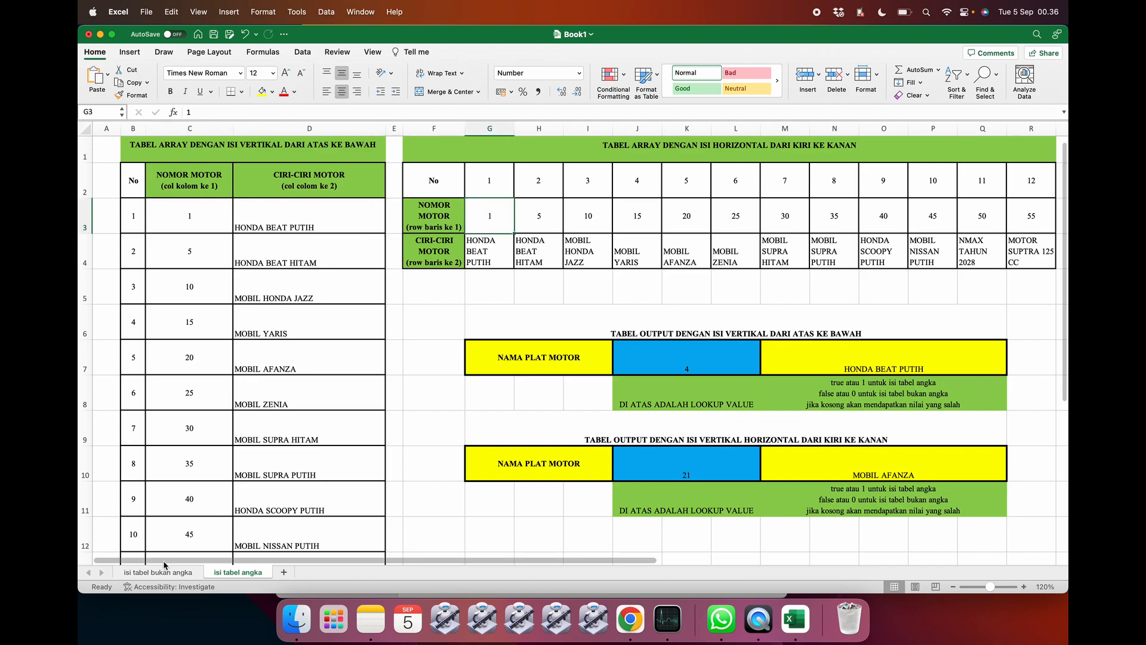
pyautogui.click(160, 571)
pyautogui.scroll(1, 190, 232)
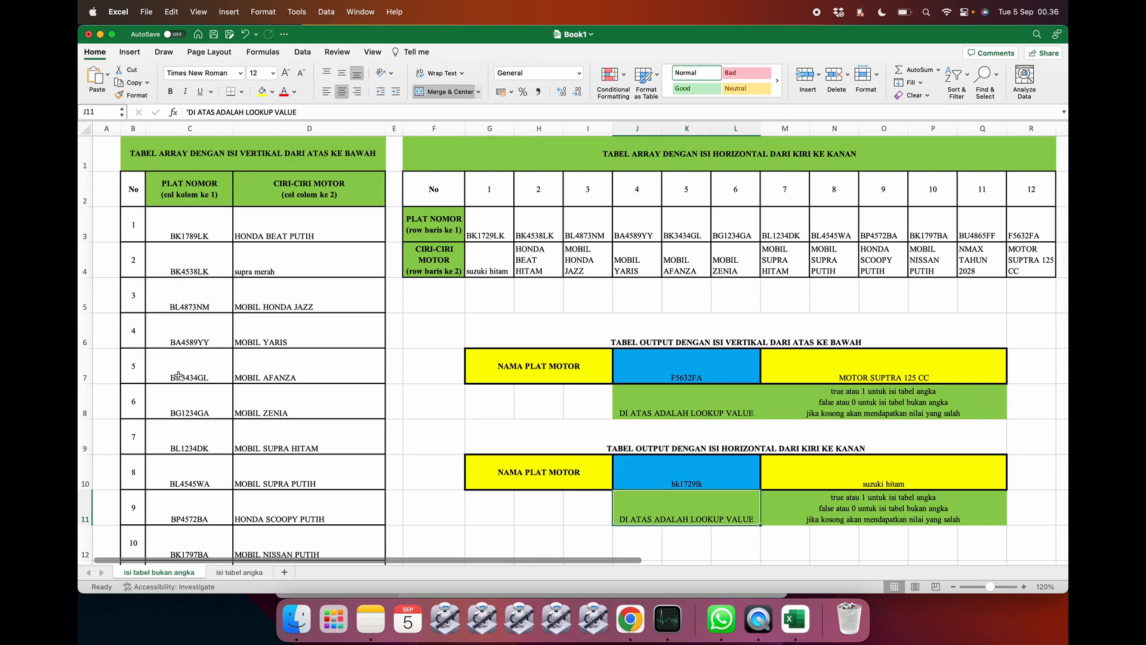
pyautogui.click(180, 401)
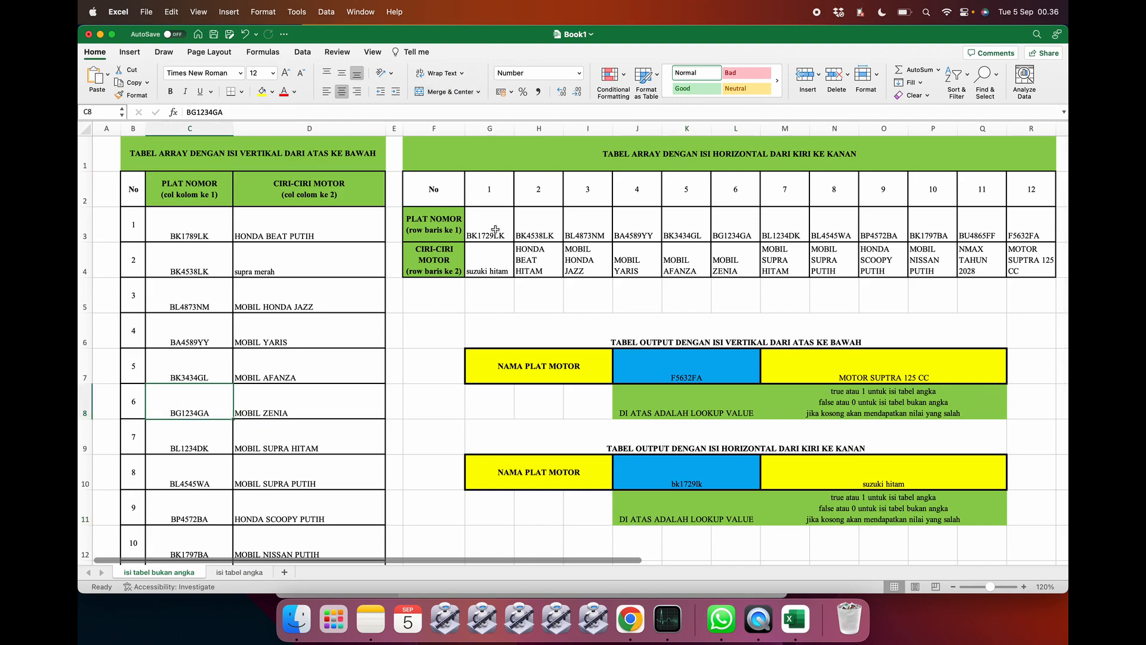
# Return to sheet "isi tabel angka" and inspect the range lookup argument of the VLOOKUP in M7
pyautogui.click(242, 572)
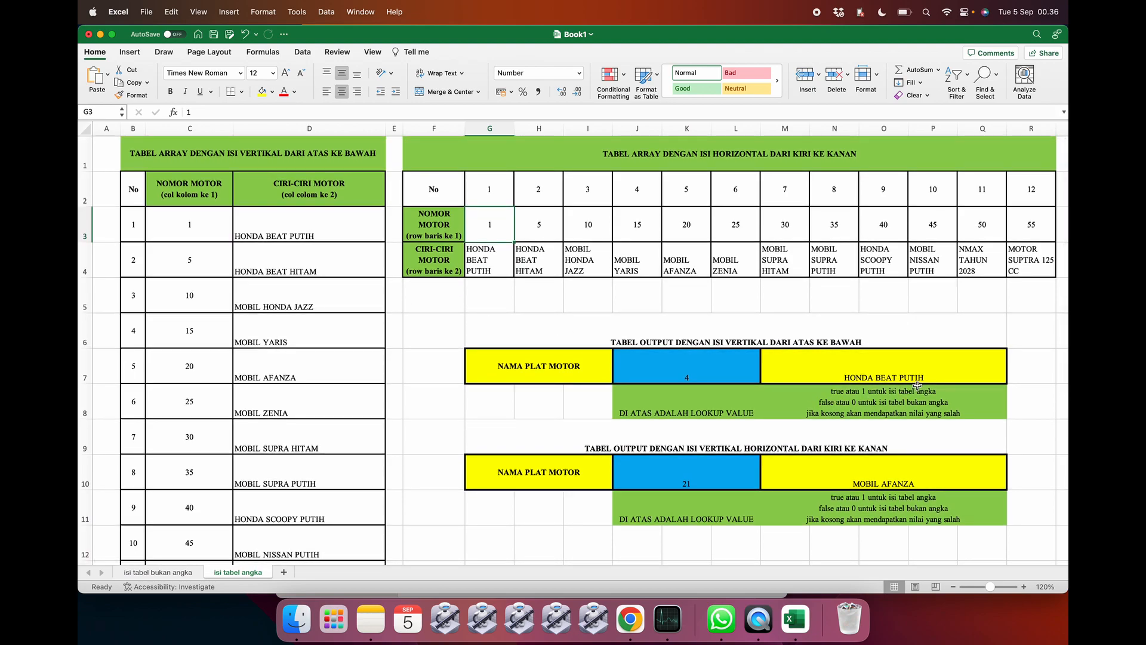
pyautogui.click(810, 364)
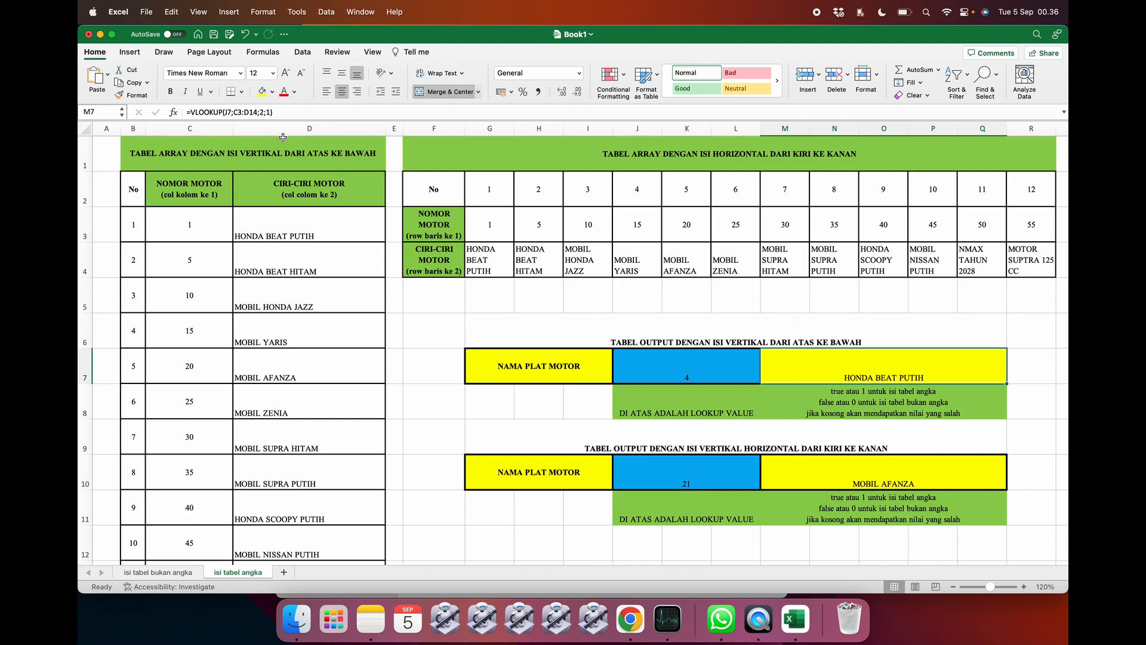
pyautogui.click(269, 113)
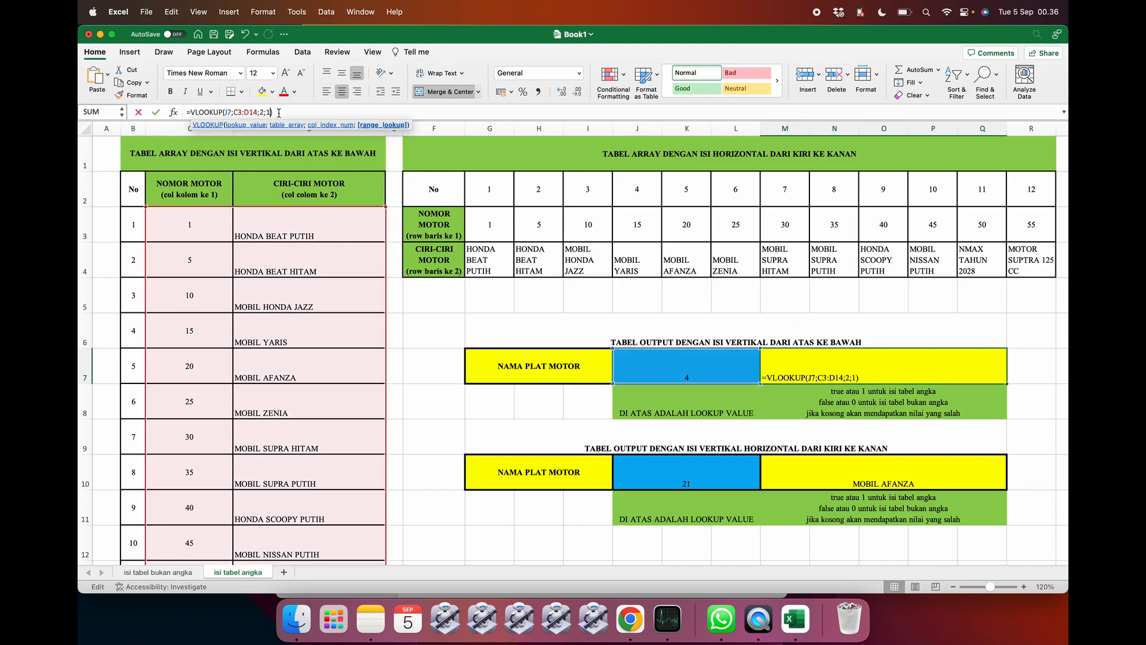
pyautogui.press('Return')
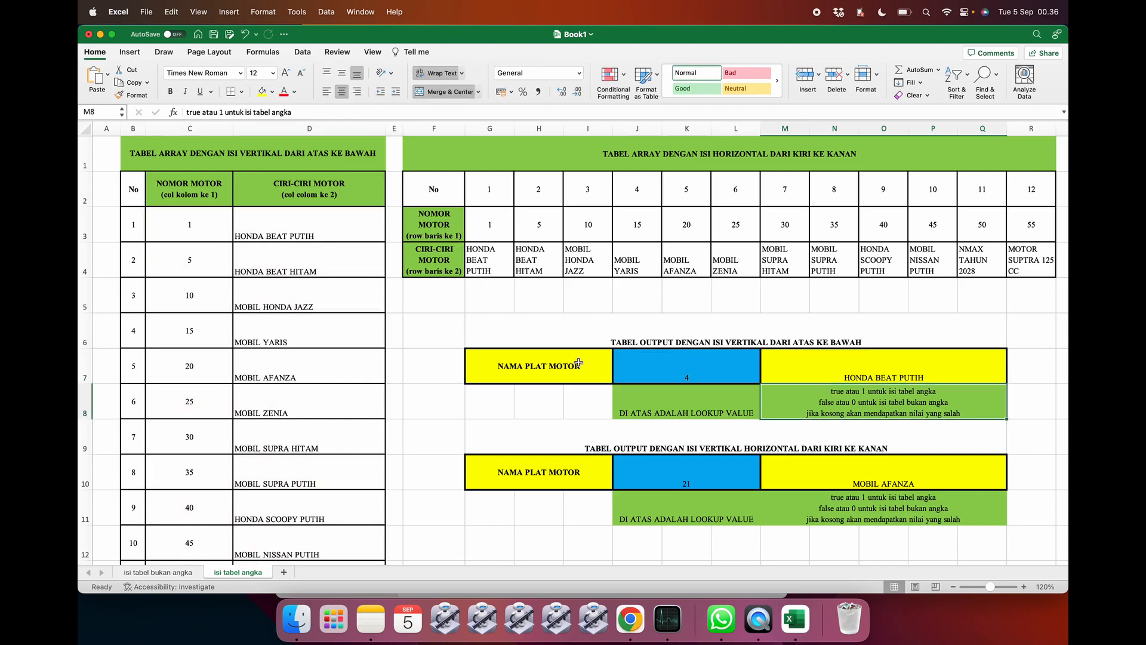
# Test the VLOOKUP in M7 by entering motor numbers 1, 2 and 3 in turn in lookup cell J7
pyautogui.click(660, 377)
pyautogui.press('Delete')
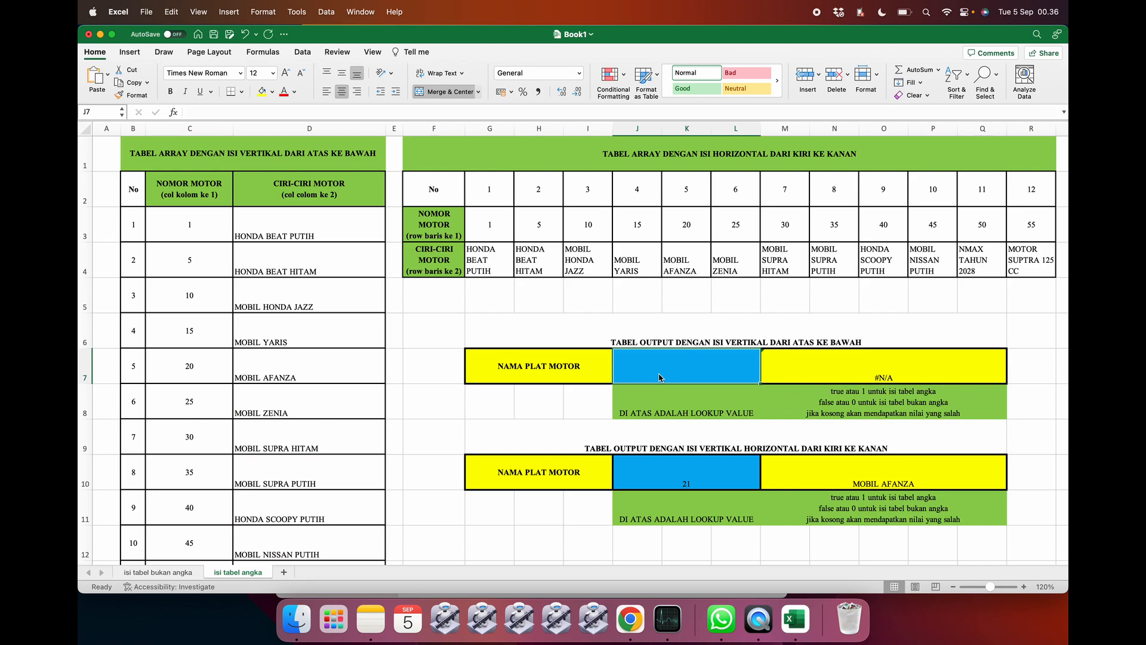
pyautogui.write('1')
pyautogui.press('Return')
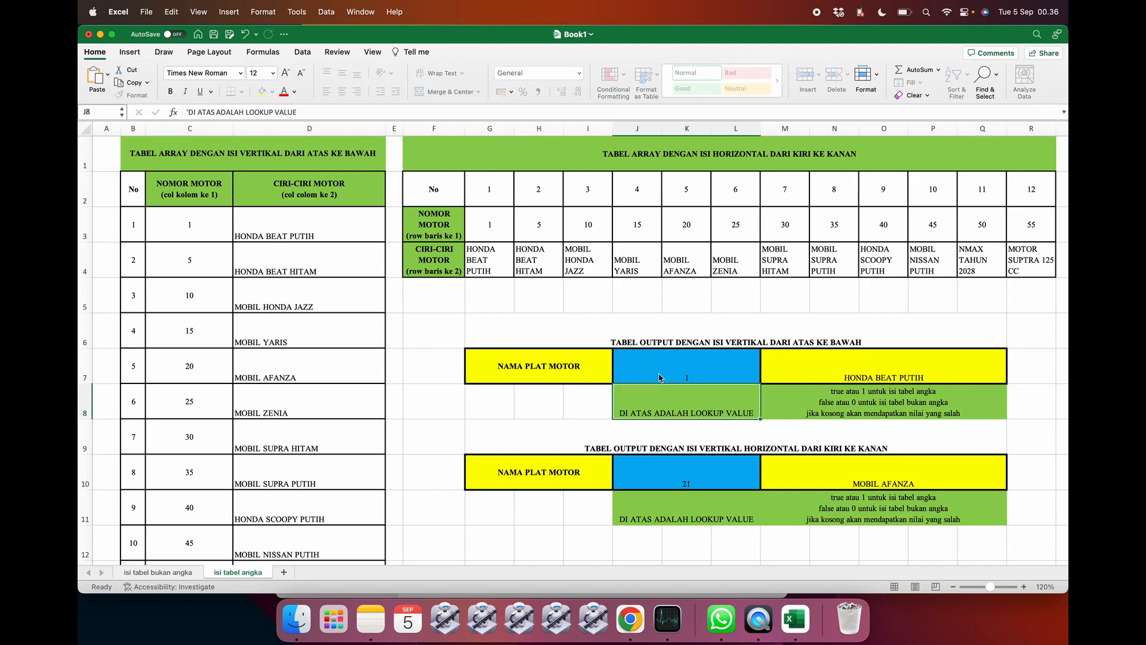
pyautogui.click(694, 370)
pyautogui.write('2')
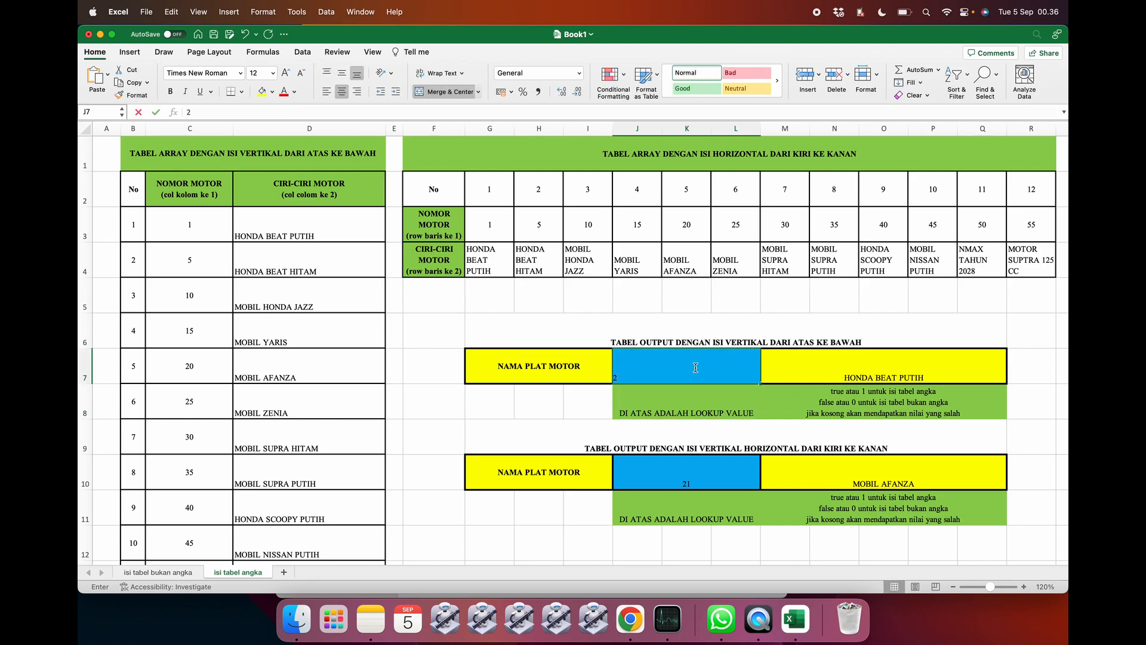
pyautogui.press('Return')
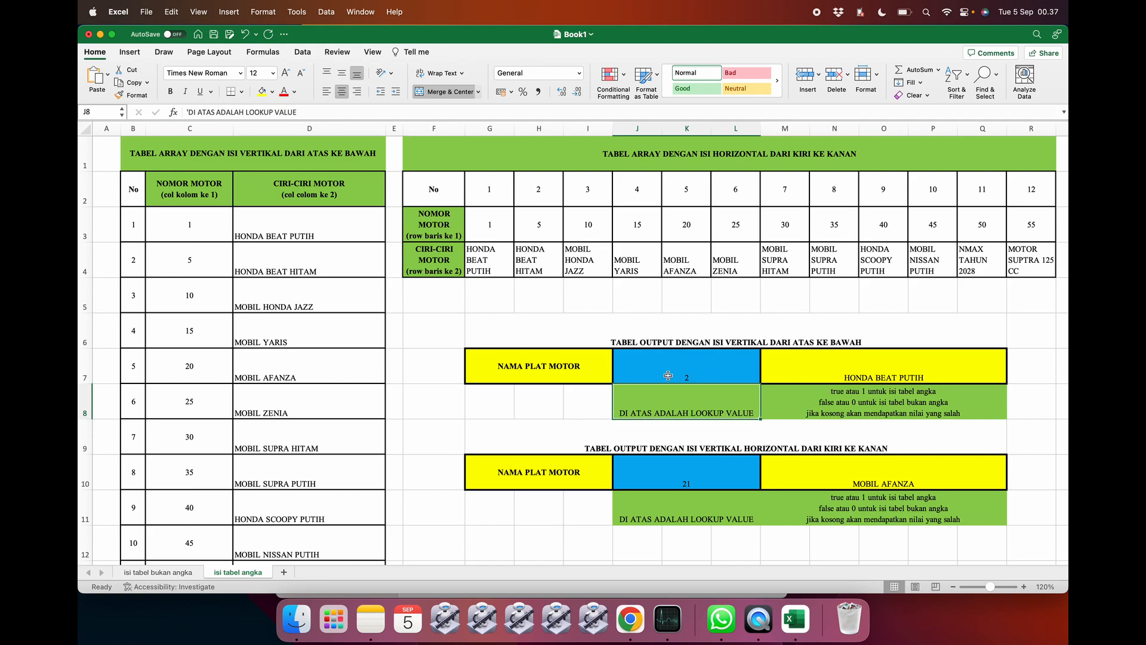
pyautogui.click(708, 362)
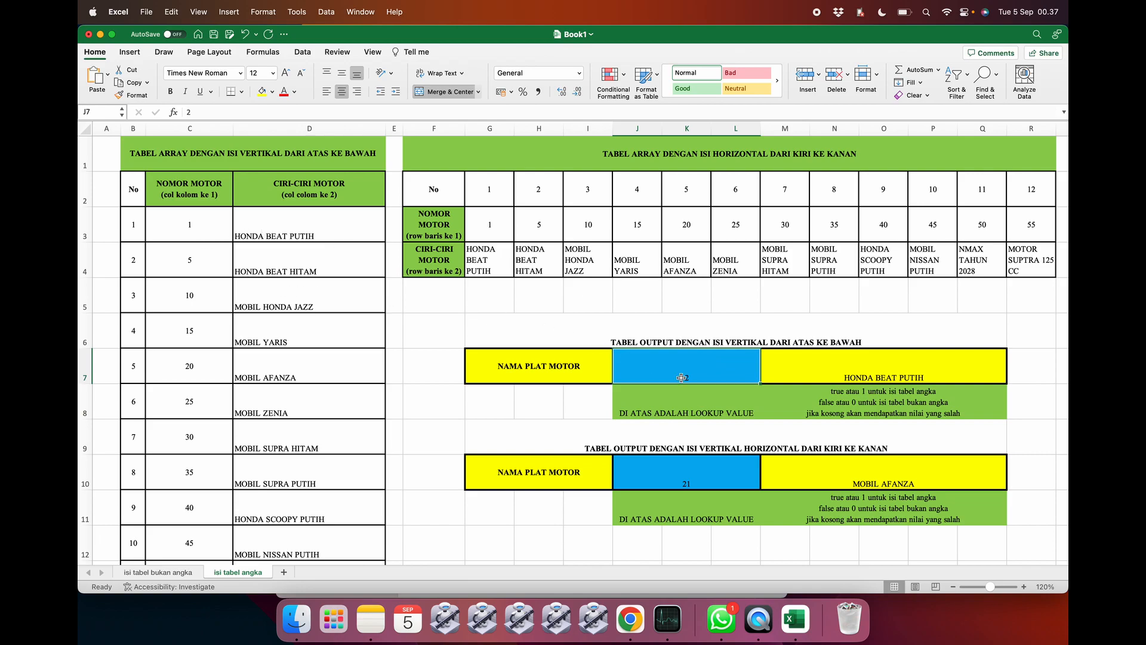
pyautogui.write('3')
pyautogui.press('Return')
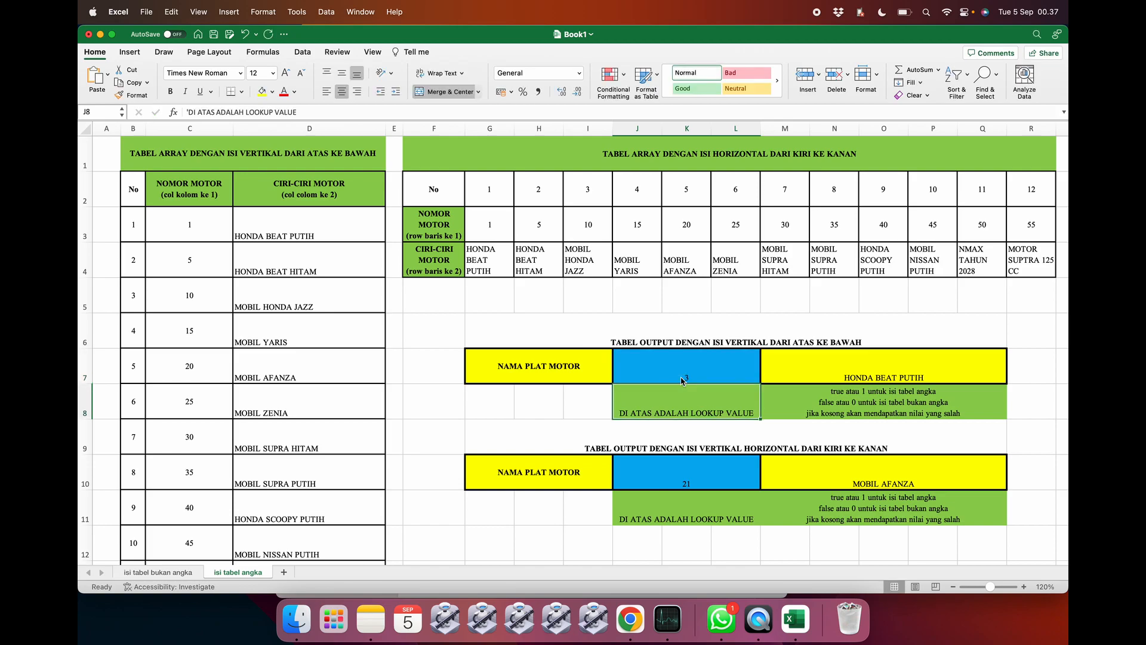
# Test the VLOOKUP in M7 by entering motor numbers 4, 5 and 6 in turn in lookup cell J7
pyautogui.click(683, 381)
pyautogui.press('BackSpace')
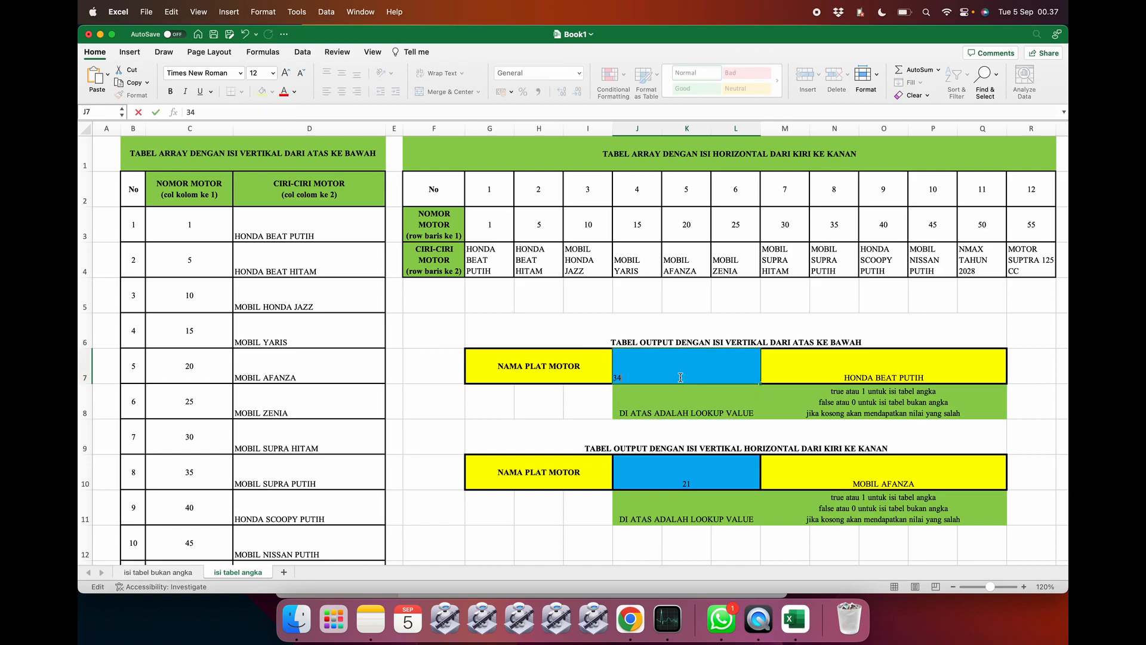
pyautogui.press('Return')
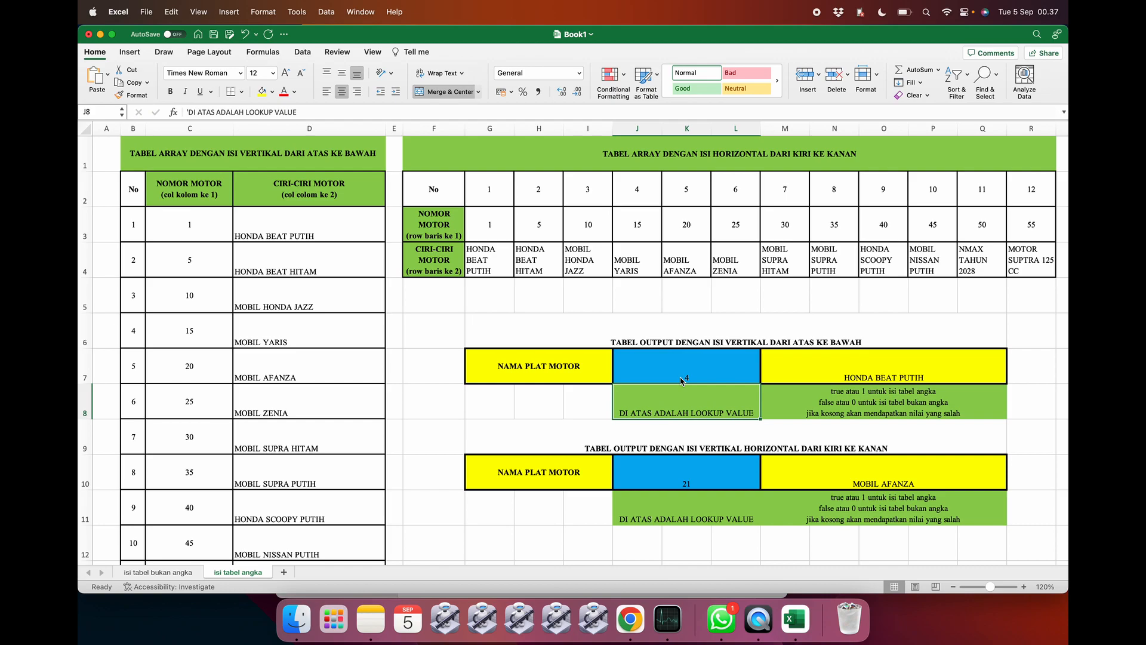
pyautogui.click(692, 371)
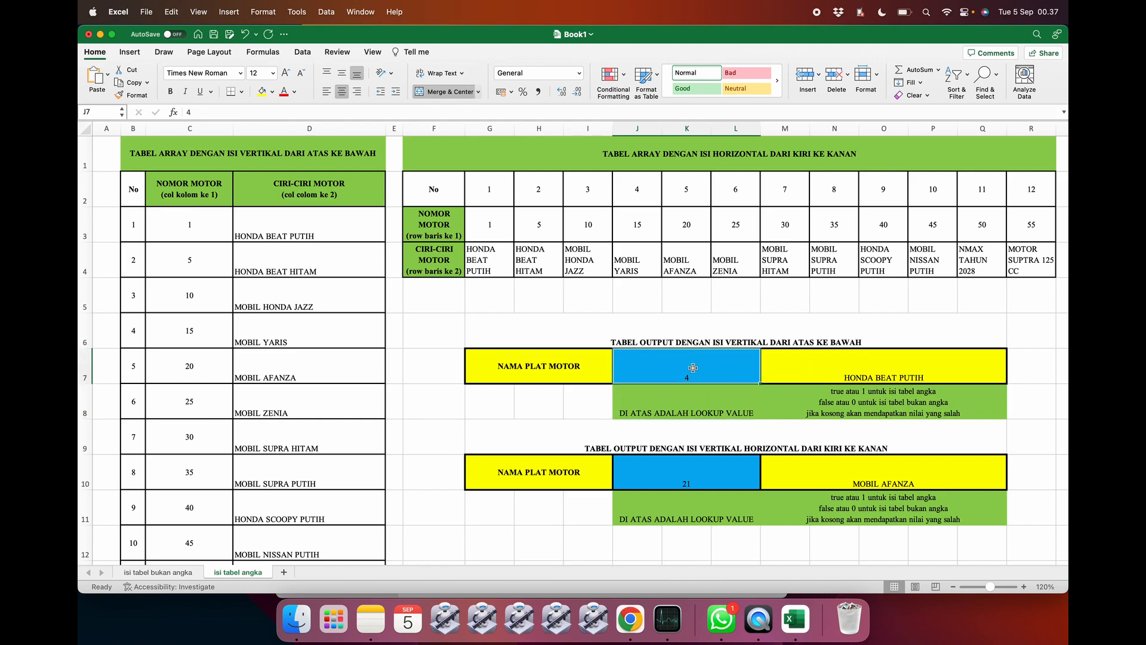
pyautogui.write('5')
pyautogui.press('Return')
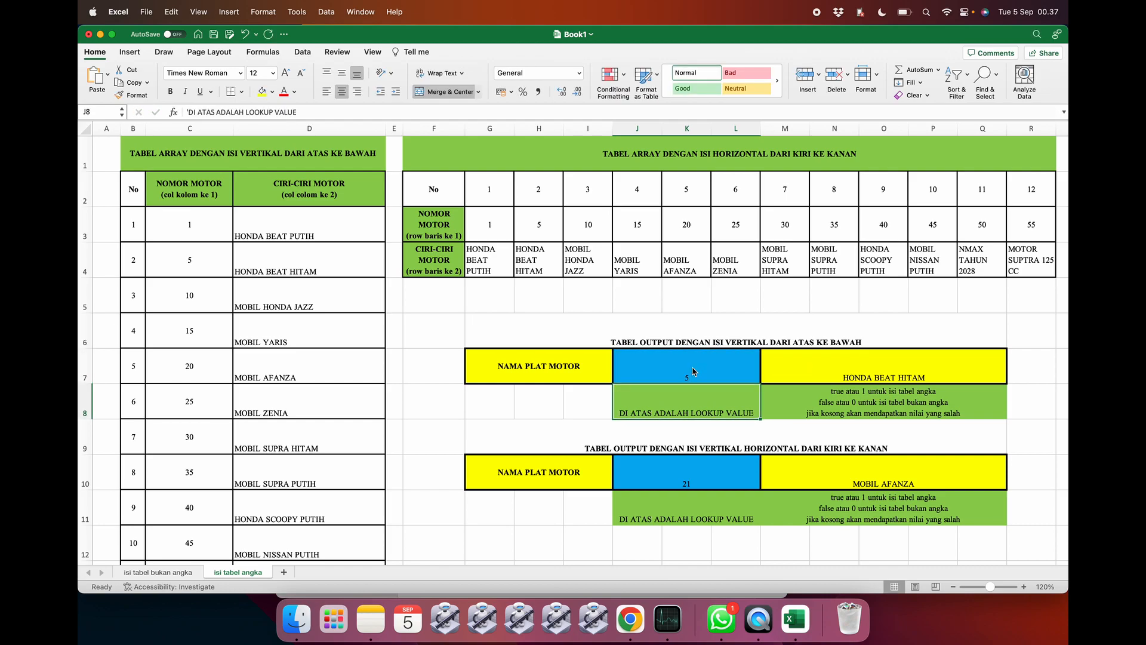
pyautogui.click(831, 362)
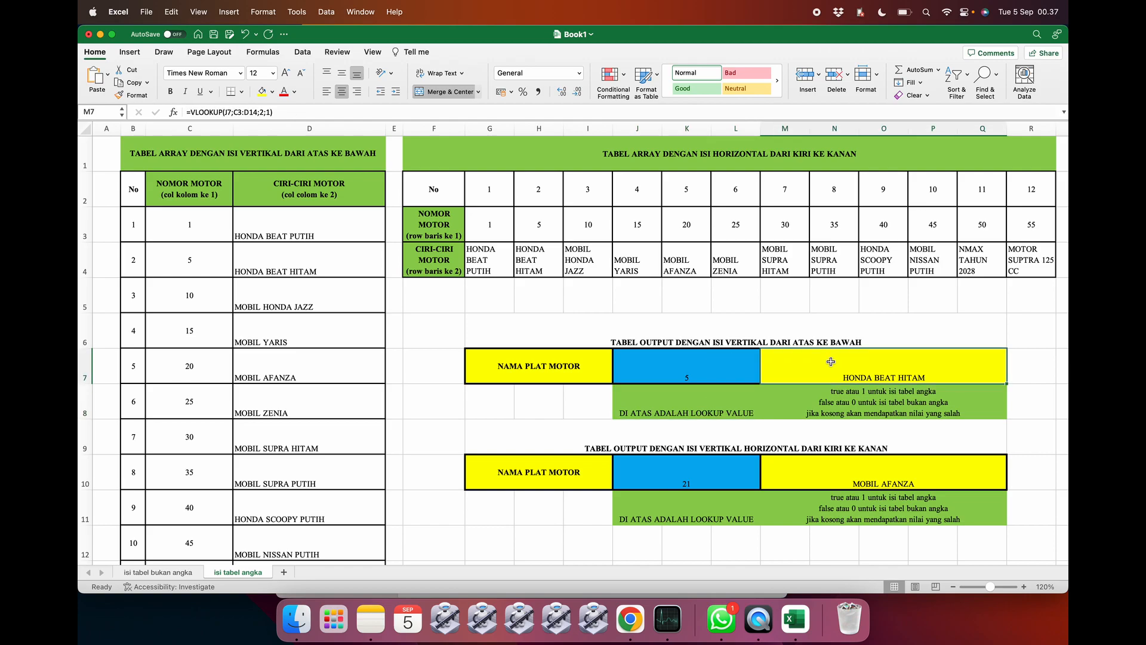
pyautogui.click(682, 376)
pyautogui.write('6')
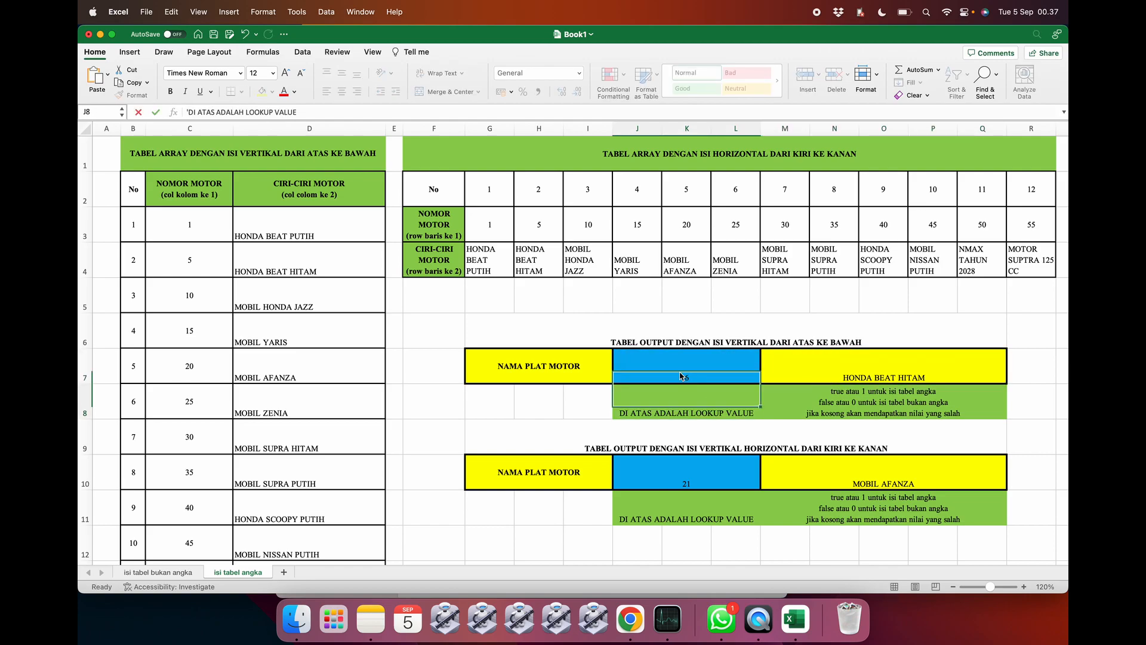
pyautogui.press('Return')
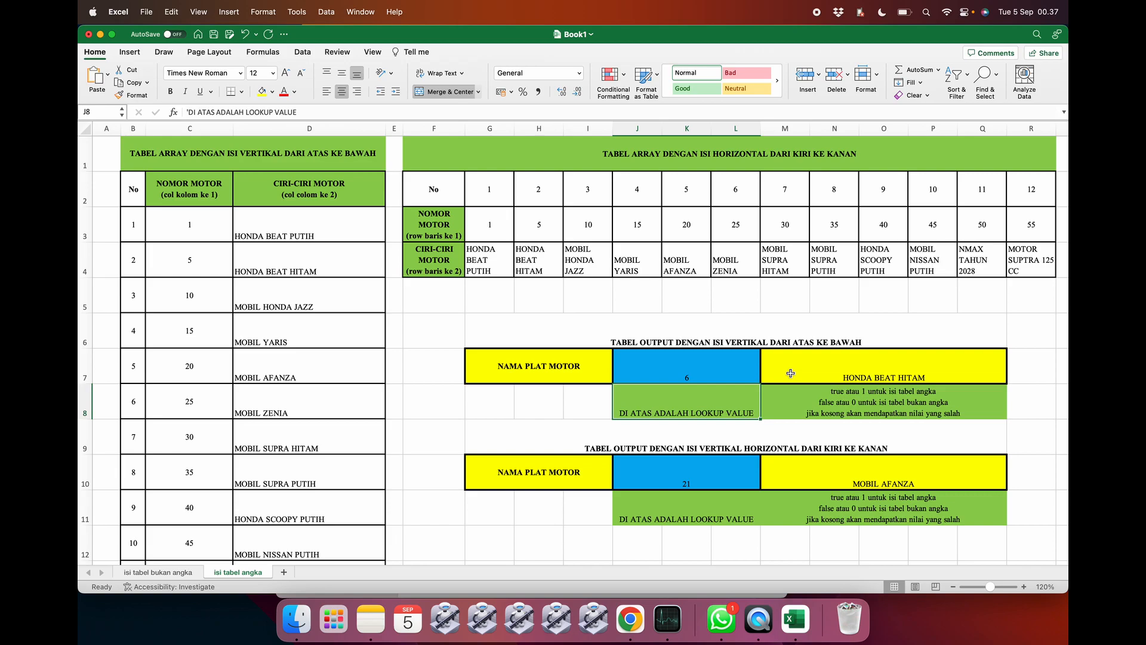
# Test the HLOOKUP in M10 by entering motor numbers 35, 36 and 37 in turn in lookup cell J10
pyautogui.click(727, 478)
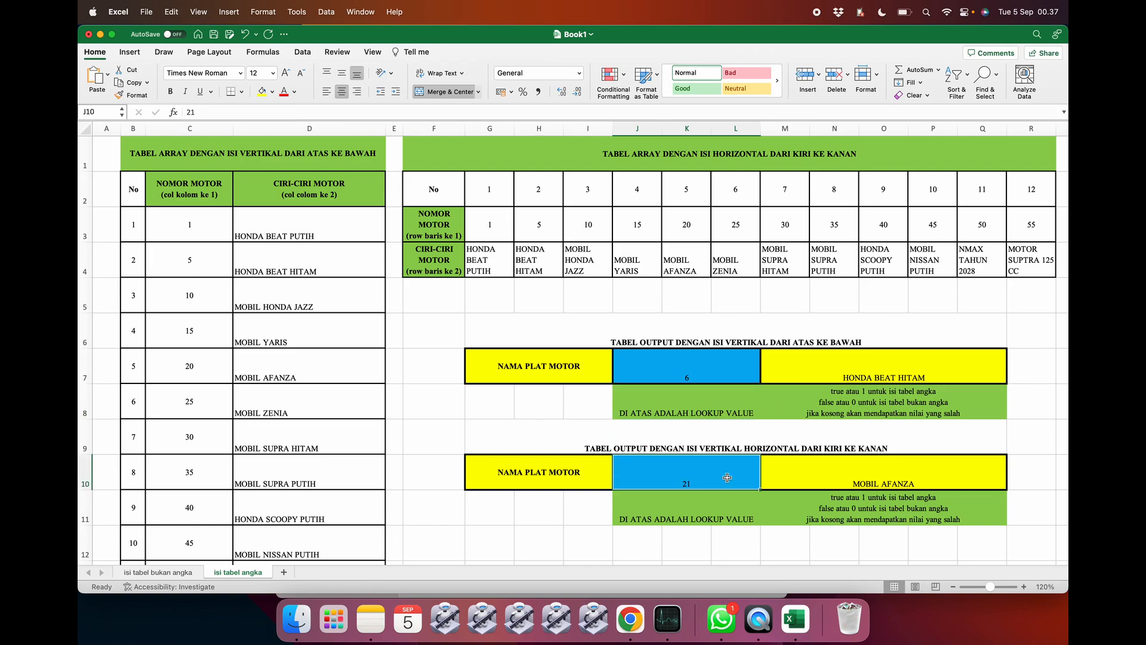
pyautogui.press('Delete')
pyautogui.write('35')
pyautogui.press('Return')
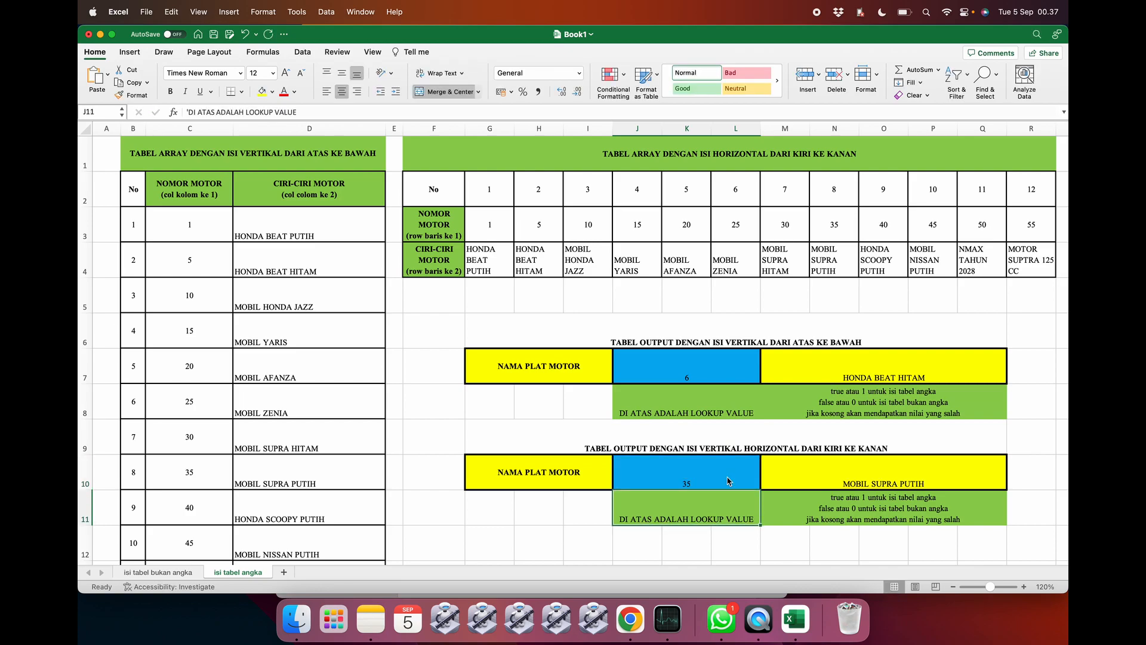
pyautogui.click(697, 477)
pyautogui.write('36')
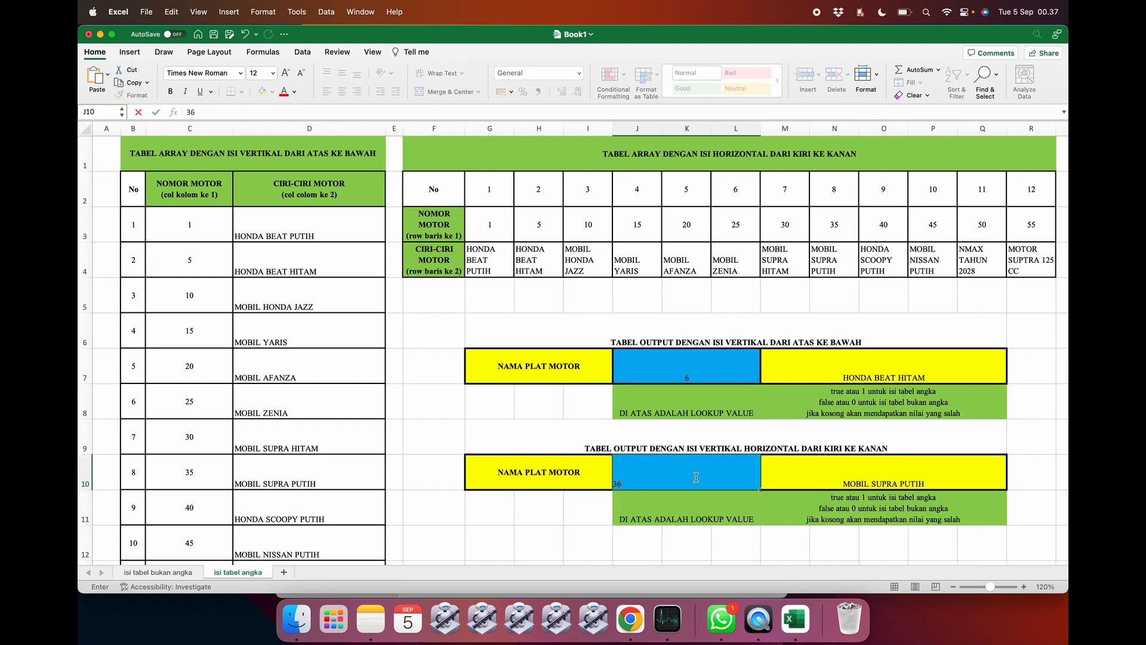
pyautogui.press('Return')
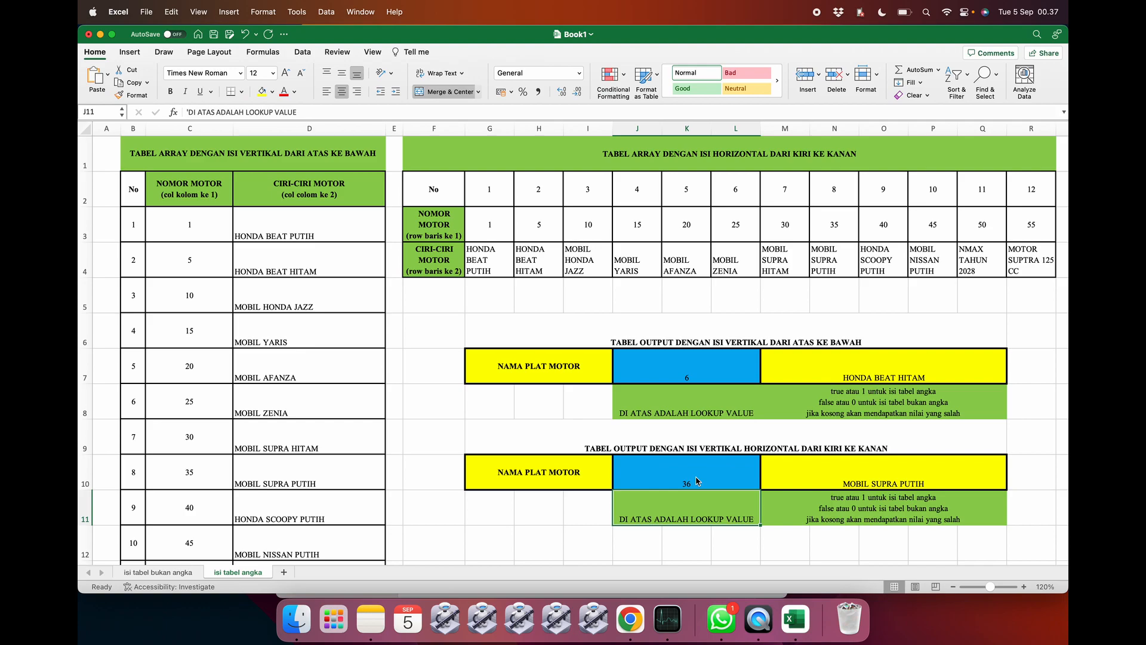
pyautogui.click(686, 468)
pyautogui.write('3')
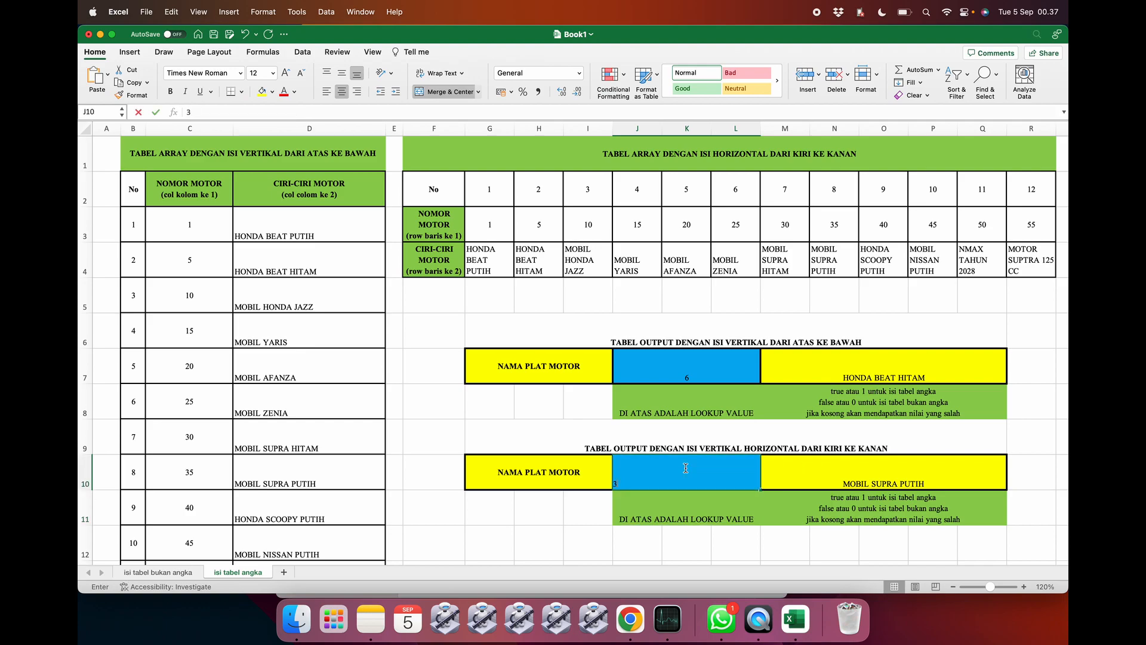
pyautogui.write('7')
pyautogui.press('Return')
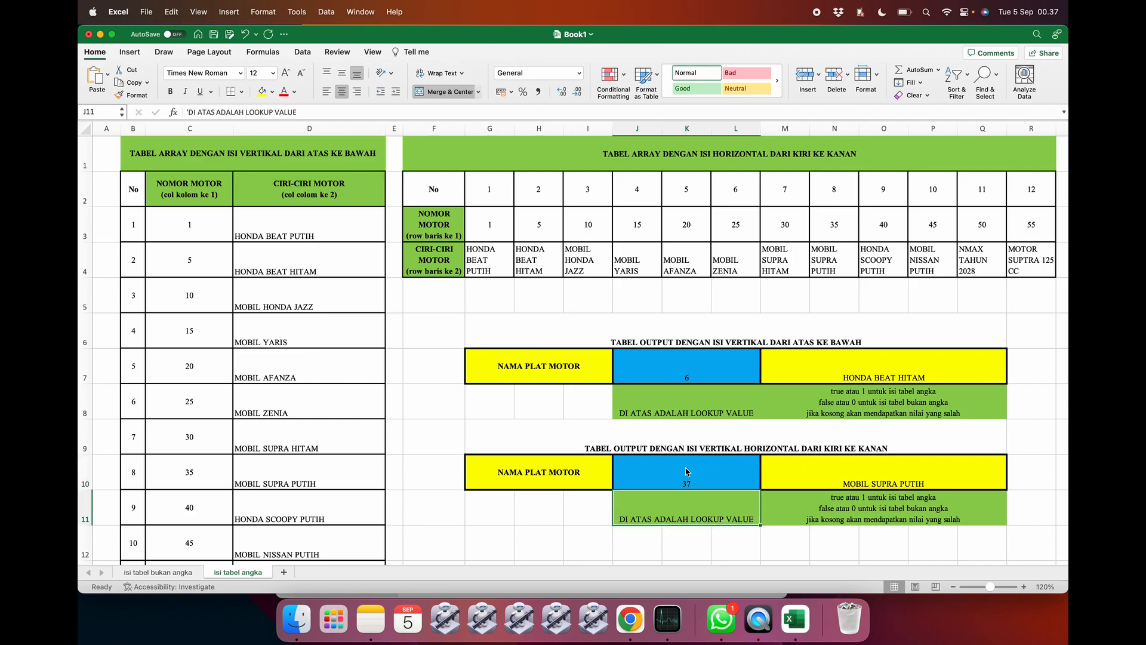
# Continue testing the HLOOKUP with motor numbers 38, 39 and 40 in J10, and inspect the formula in M10
pyautogui.click(686, 470)
pyautogui.write('38')
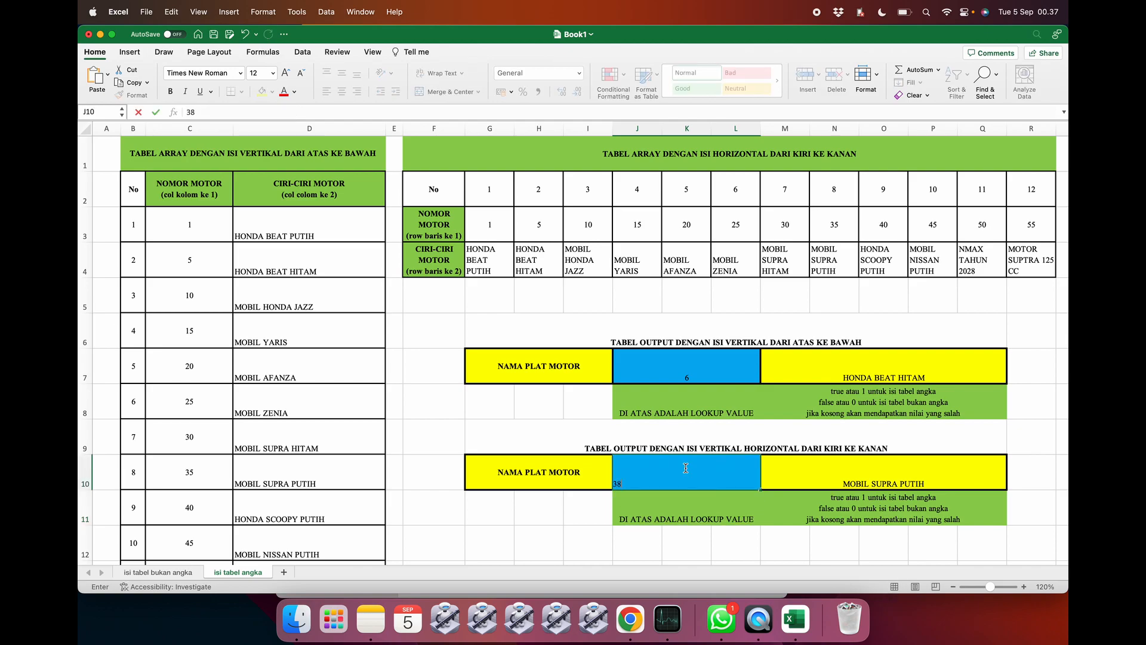
pyautogui.press('Return')
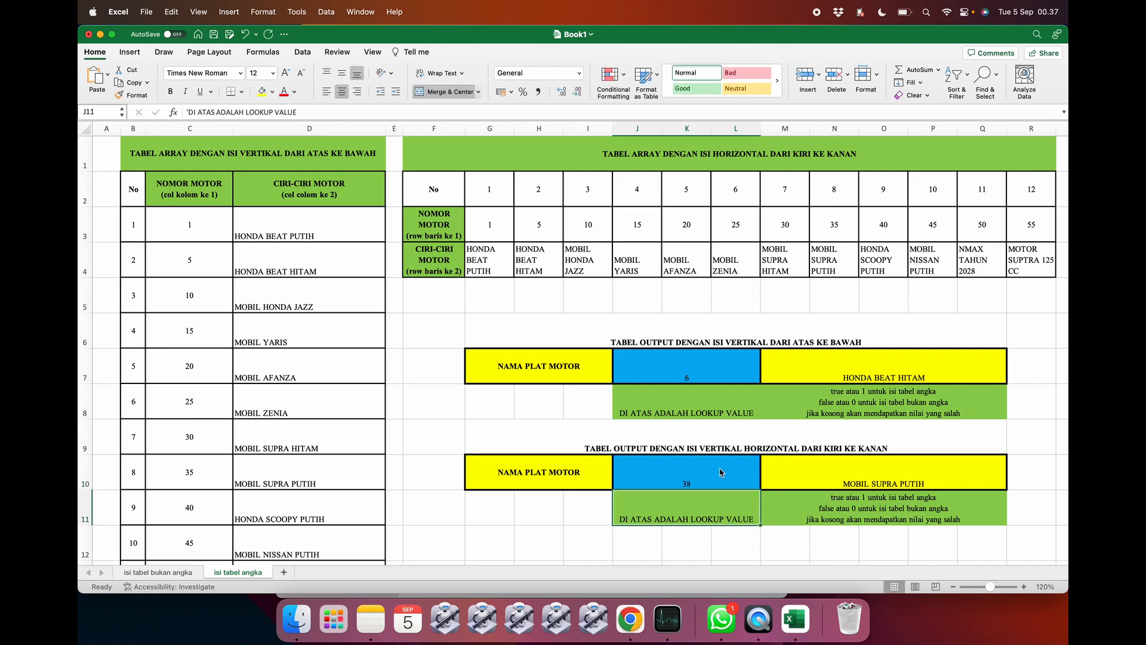
pyautogui.click(721, 472)
pyautogui.write('39')
pyautogui.press('Return')
pyautogui.click(699, 472)
pyautogui.press('Delete')
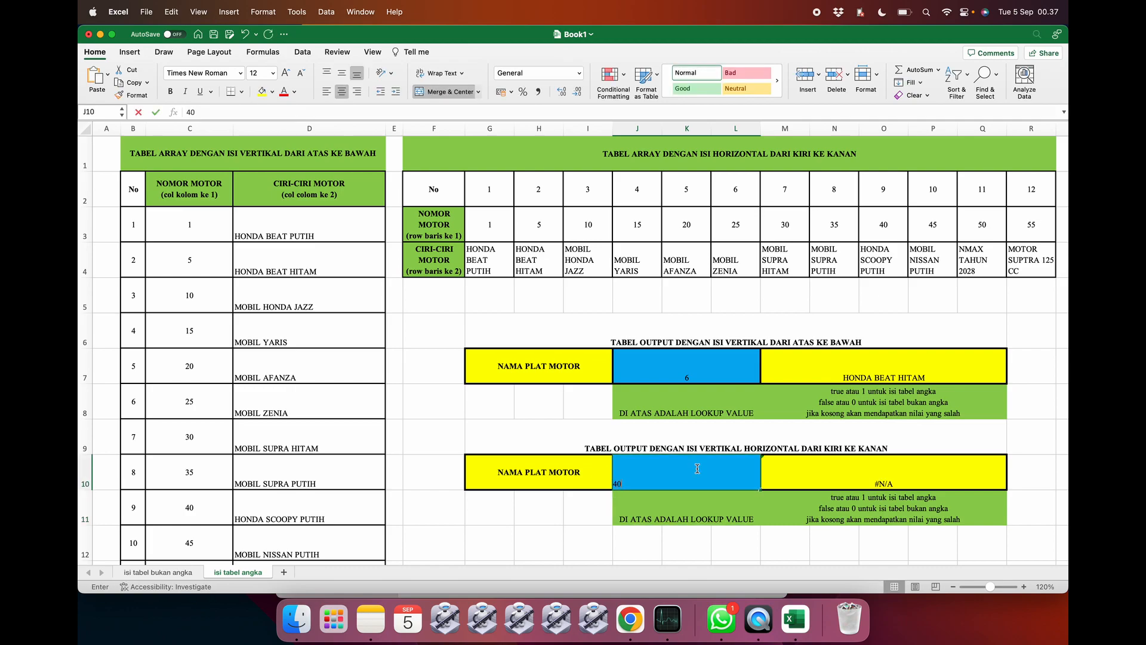
pyautogui.write('40')
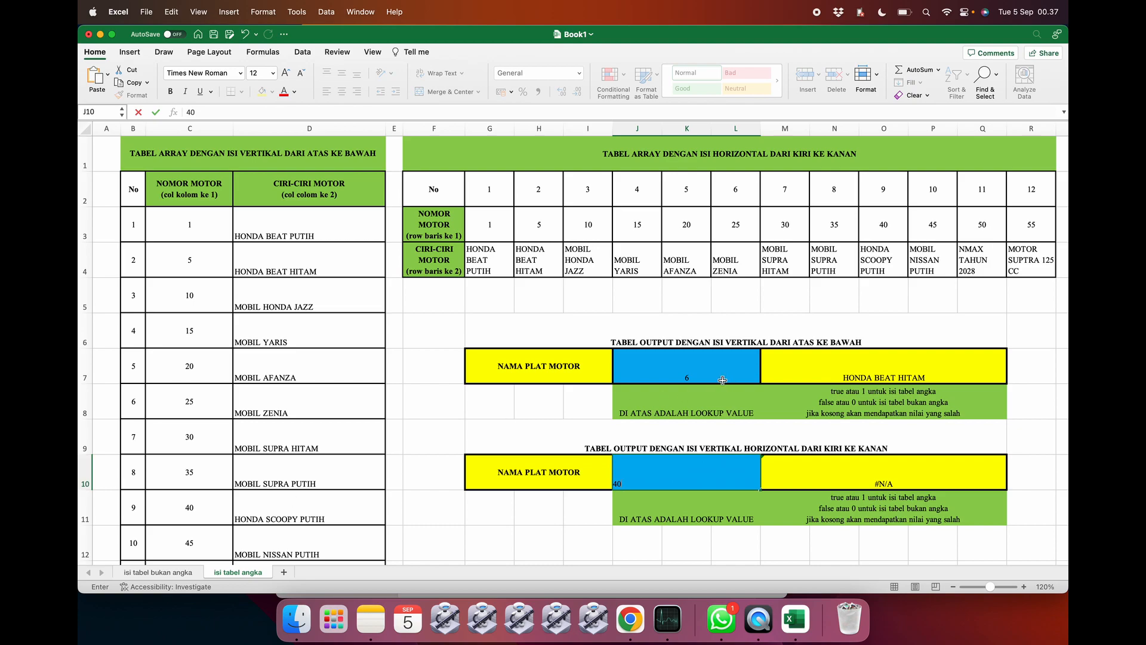
pyautogui.press('Return')
pyautogui.click(817, 468)
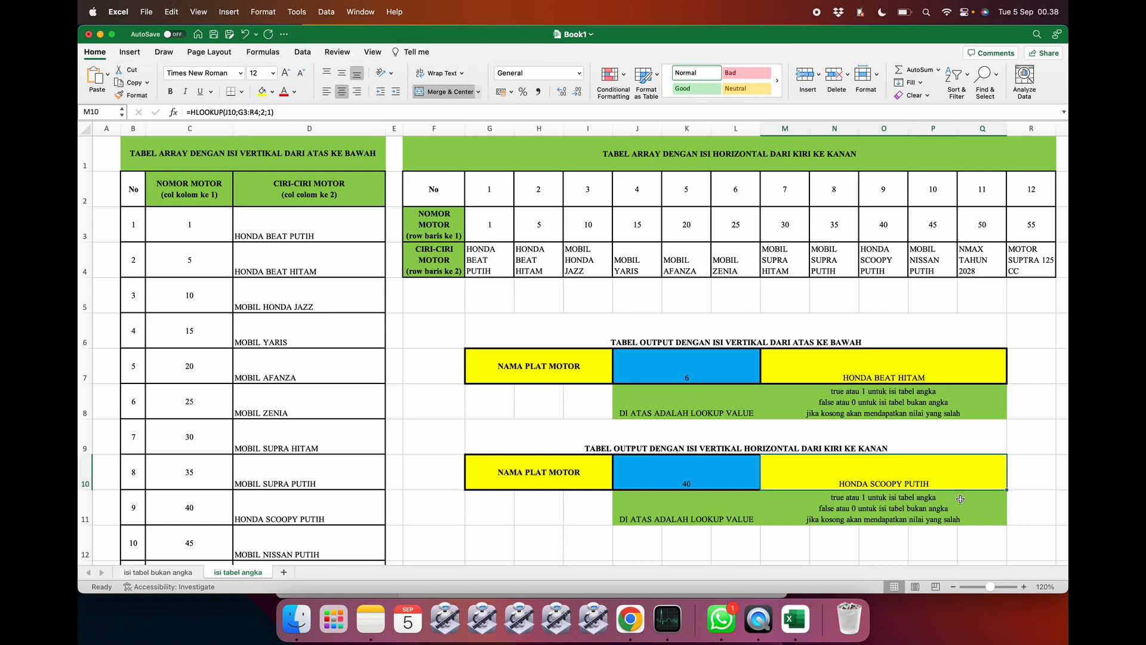
# Change the range lookup argument of the VLOOKUP in M7 to 0 for an exact match
pyautogui.click(812, 356)
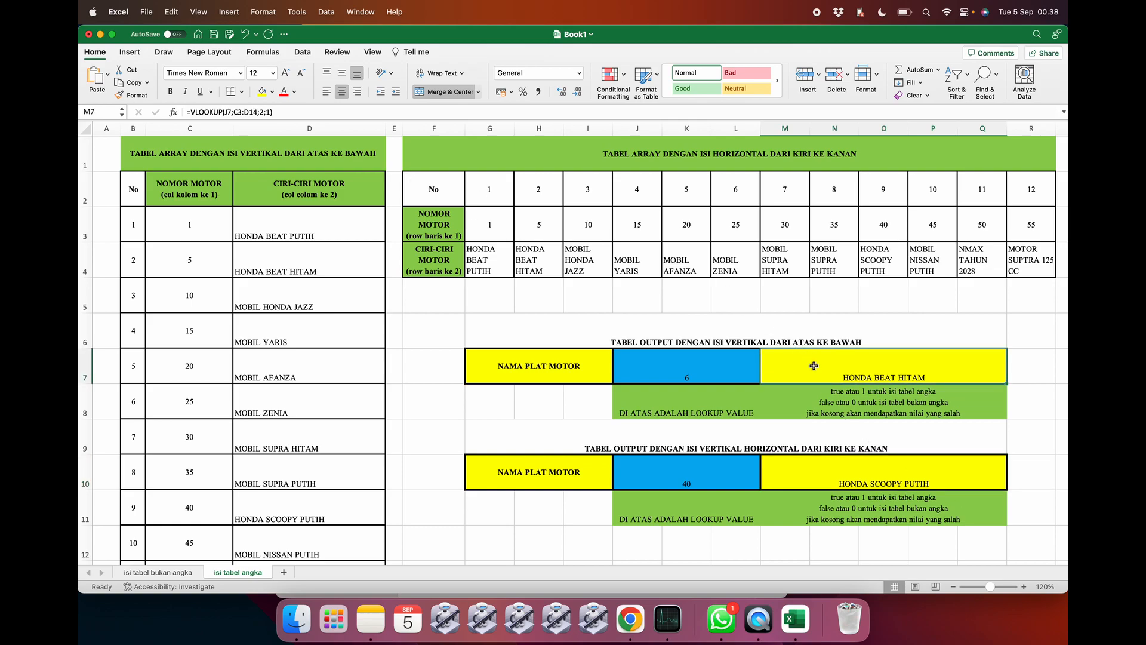
pyautogui.click(270, 113)
pyautogui.press('BackSpace')
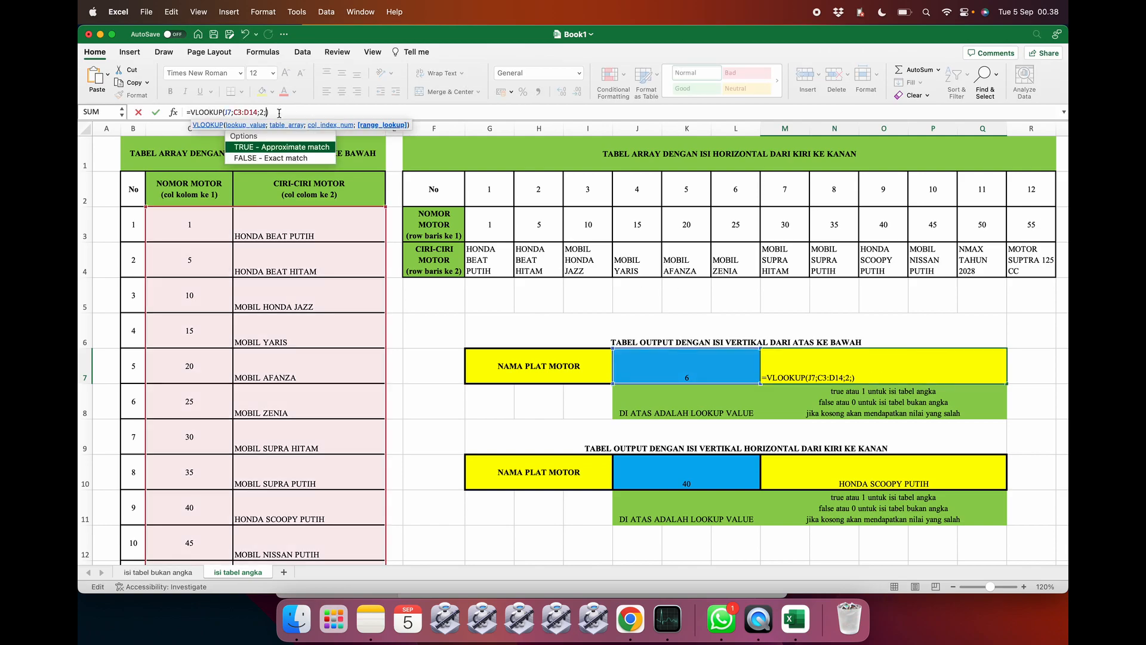
pyautogui.write('0')
pyautogui.press('Return')
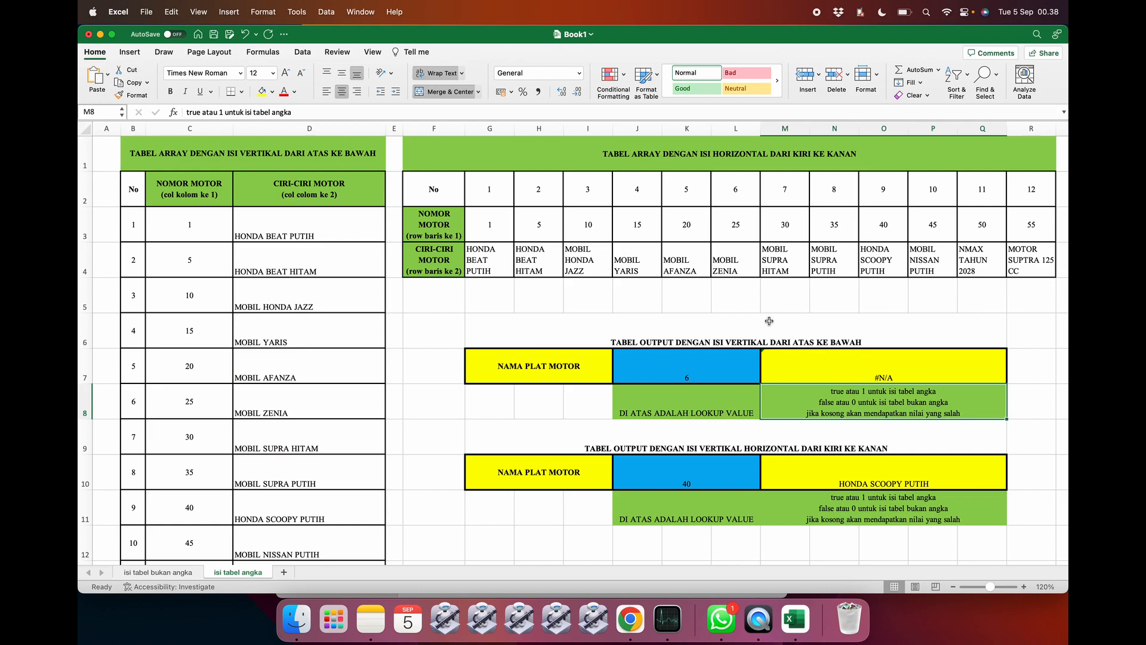
# Set the range lookup argument of the VLOOKUP in M7 back to 1 for an approximate match
pyautogui.click(777, 365)
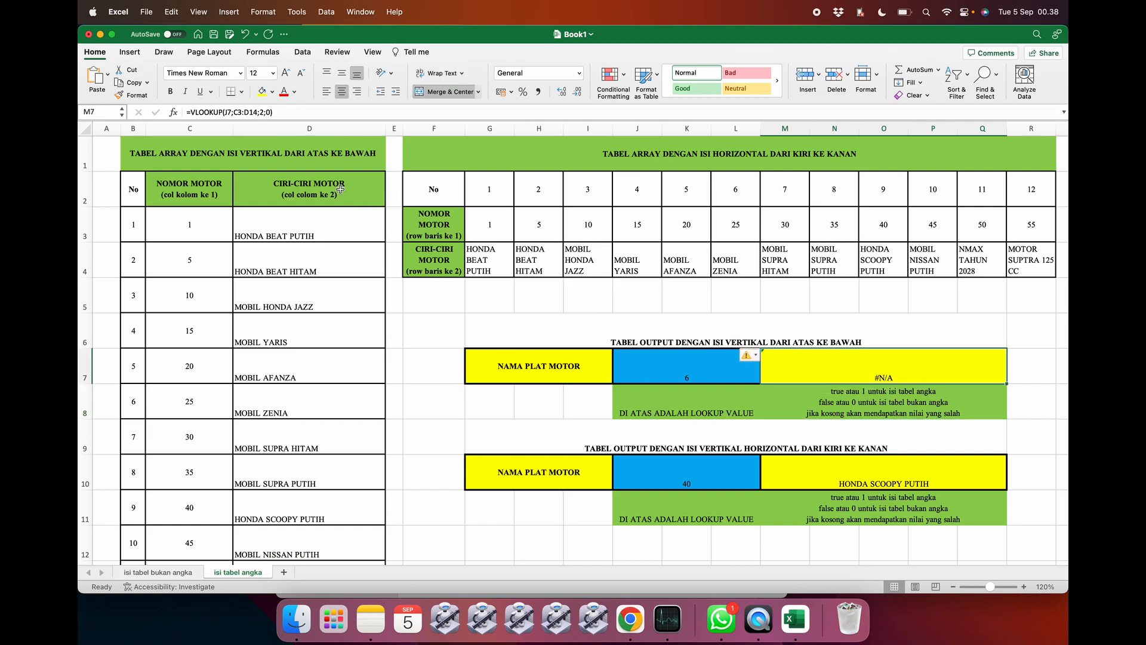
pyautogui.click(268, 112)
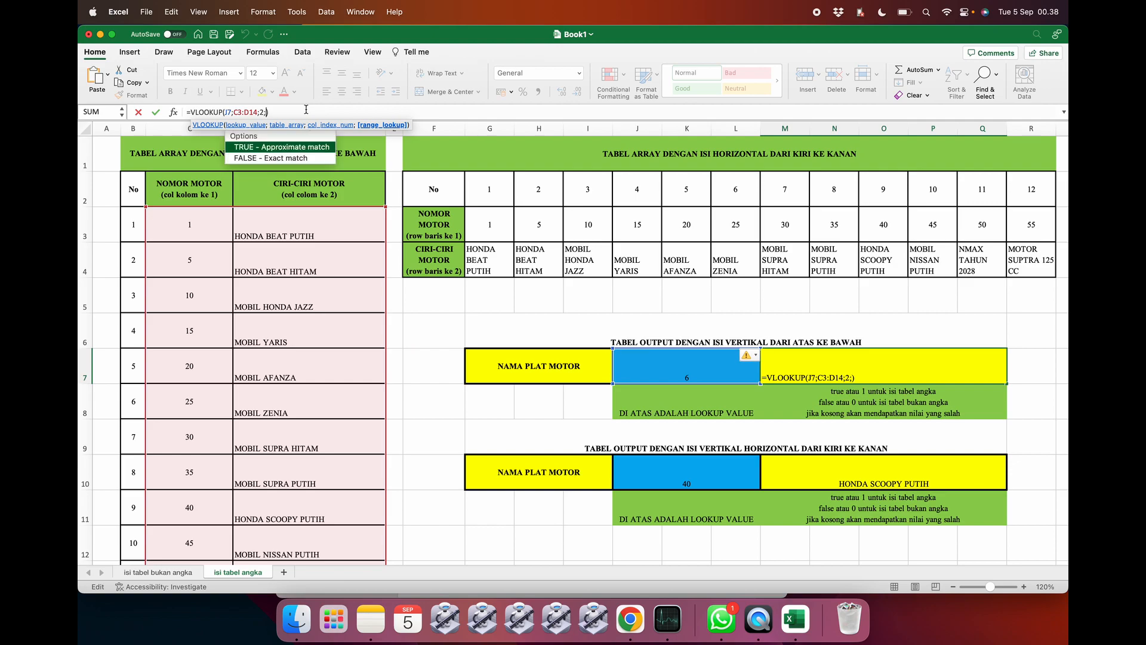
pyautogui.press('Return')
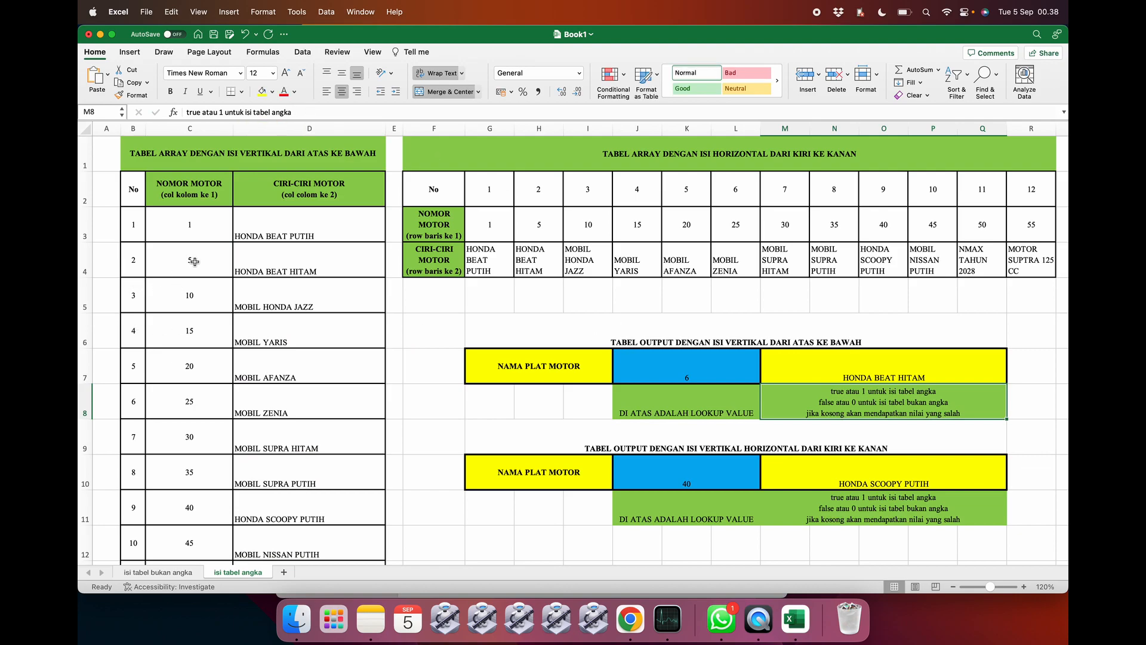
# Clear the motor number from lookup cell J7
pyautogui.click(837, 471)
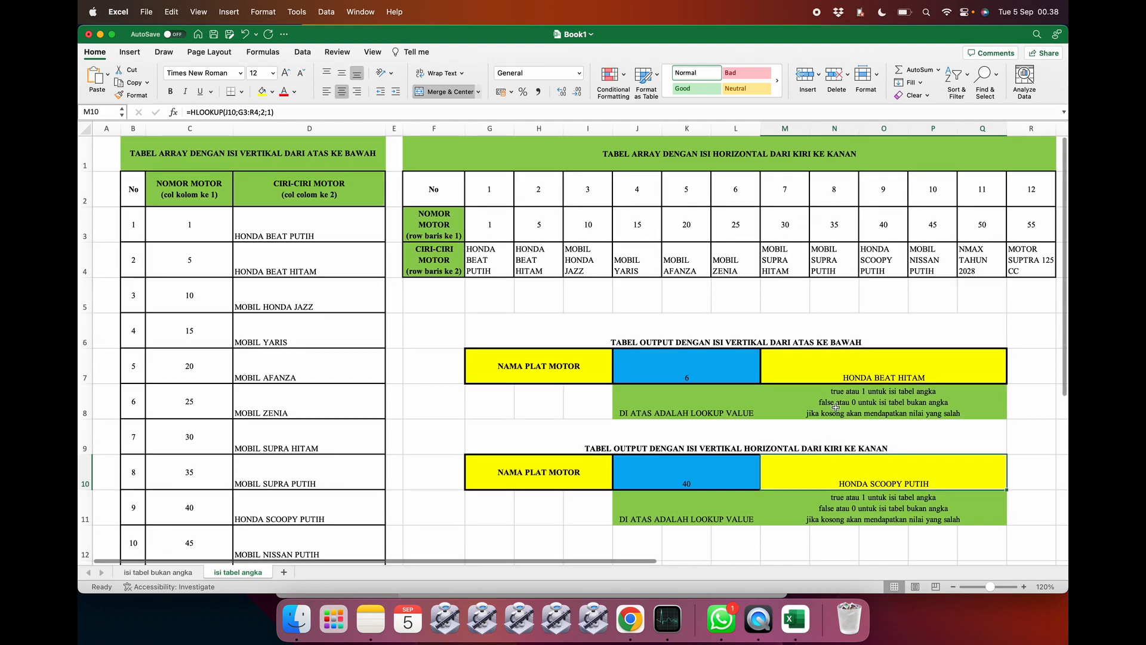
pyautogui.click(833, 383)
pyautogui.click(734, 368)
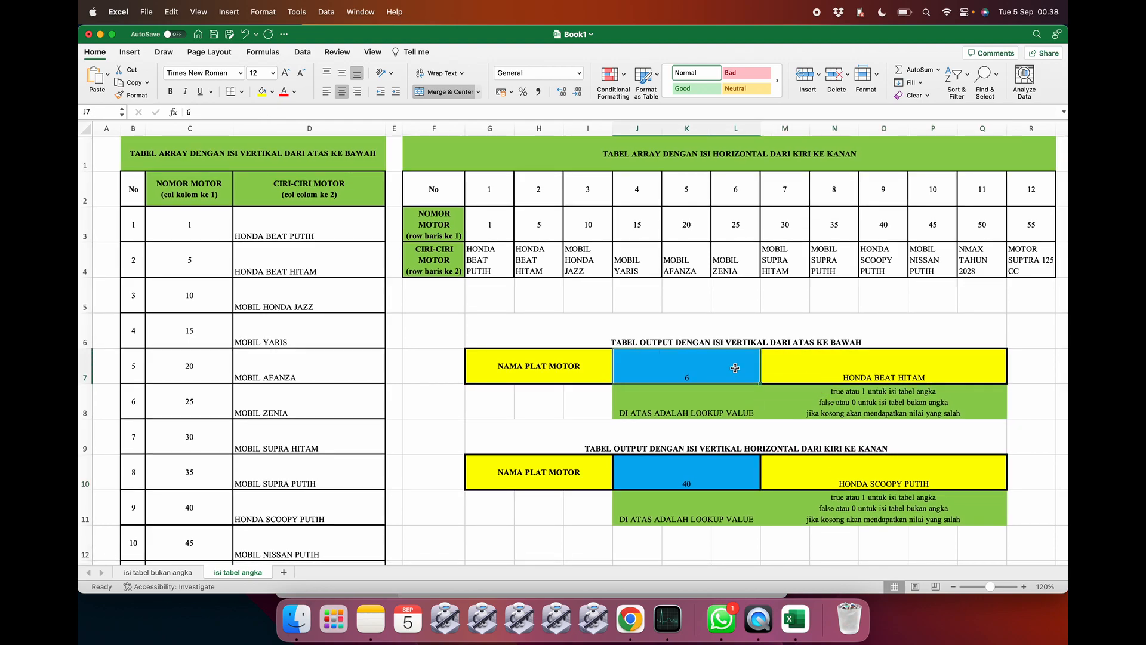
pyautogui.press('Delete')
# Wrap the VLOOKUP in M7 in an IF that returns blank when J7 is empty: =IF(J7="";"";VLOOKUP(J7;C3:D14;2;1))
pyautogui.click(831, 359)
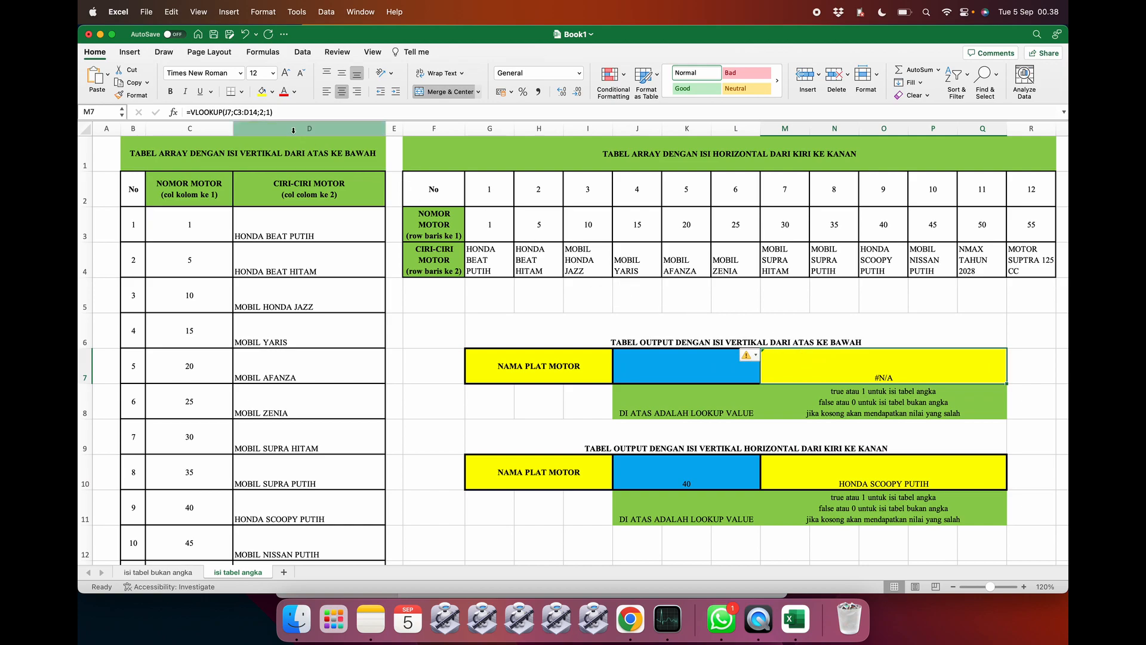
pyautogui.click(220, 112)
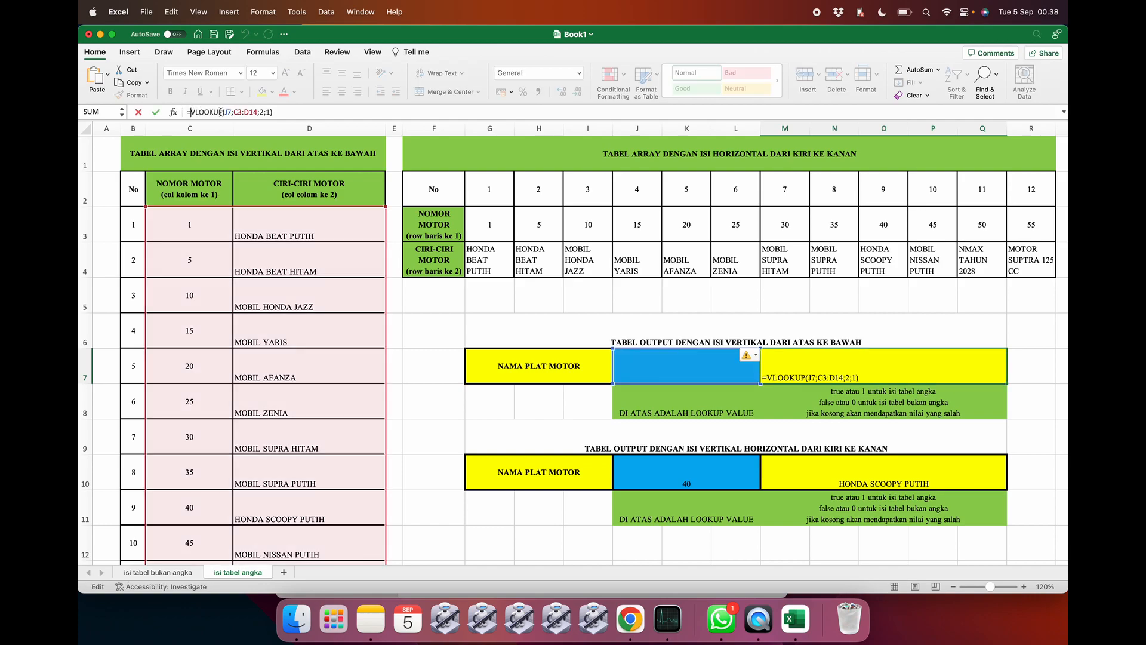
pyautogui.write('if')
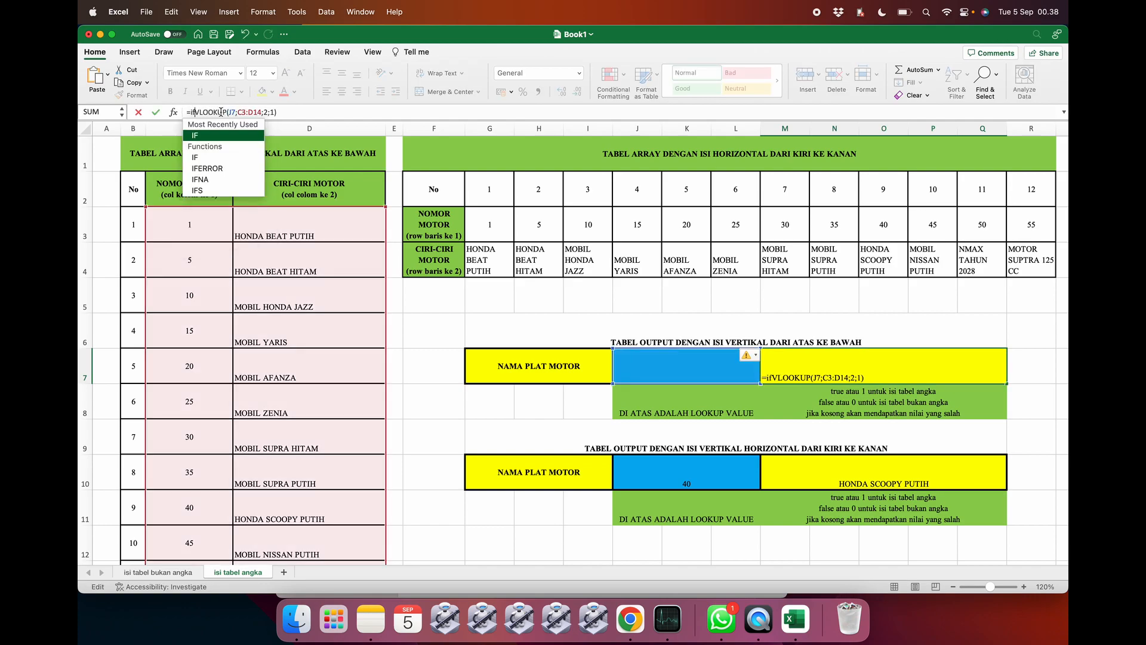
pyautogui.write('(')
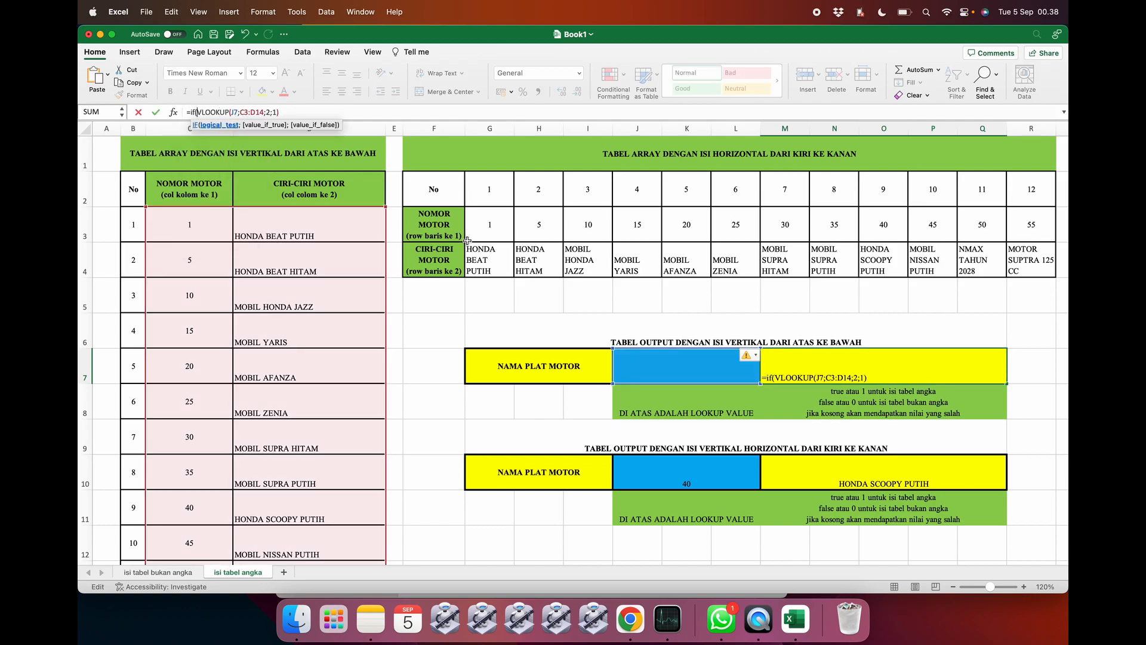
pyautogui.click(657, 365)
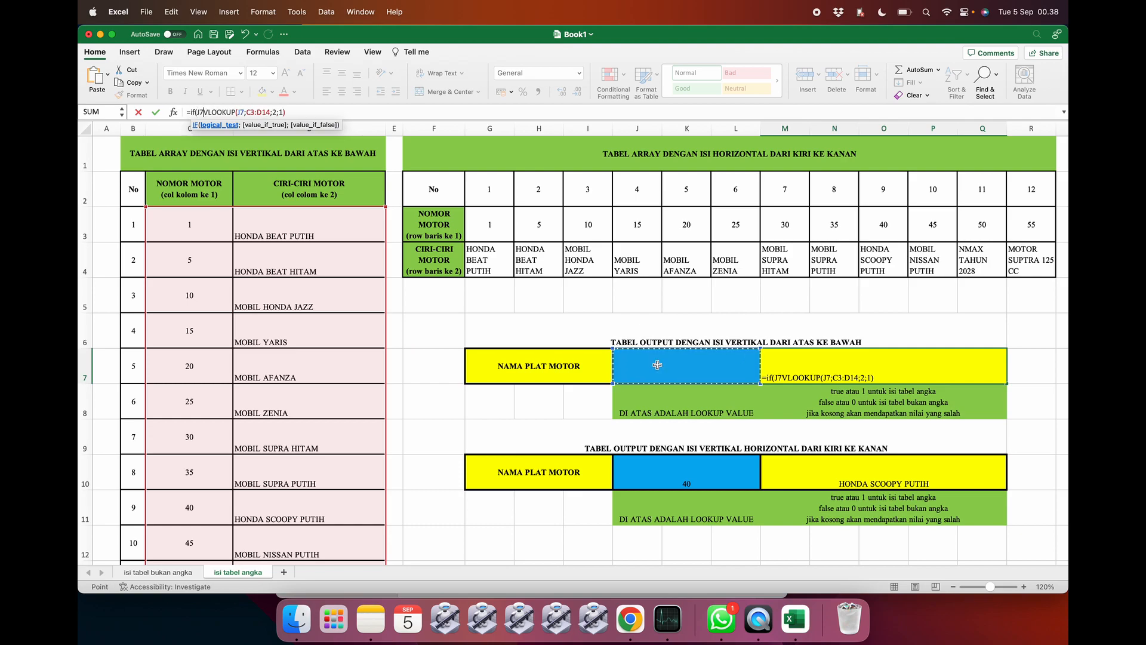
pyautogui.write('=""')
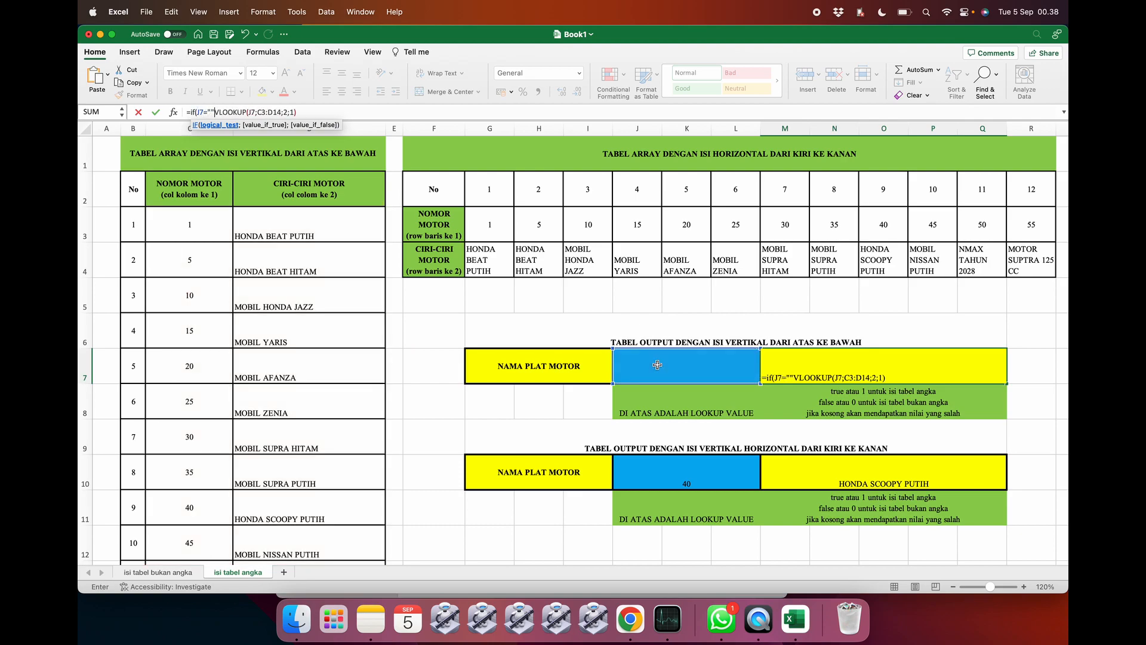
pyautogui.write(';""')
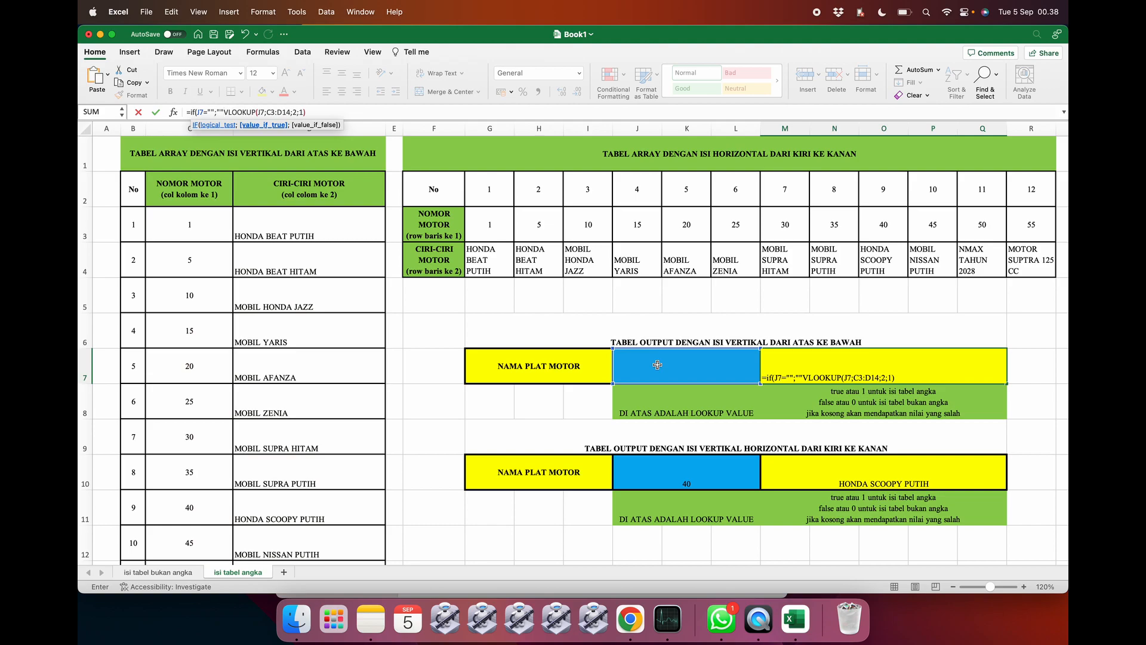
pyautogui.write(';')
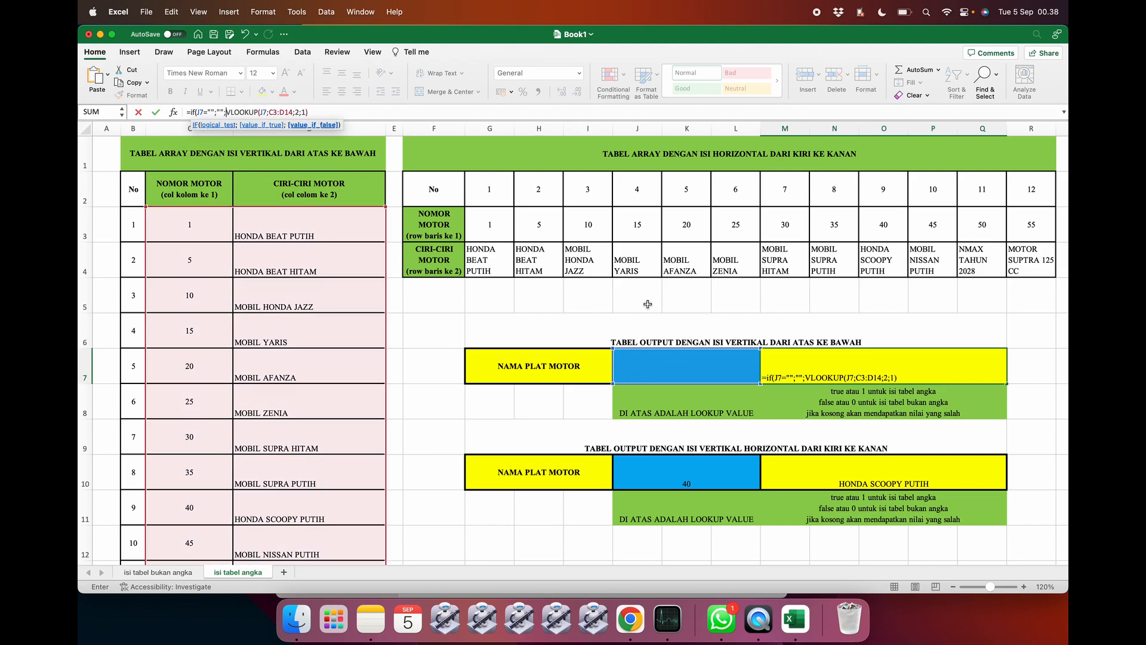
pyautogui.click(379, 108)
pyautogui.press('Return')
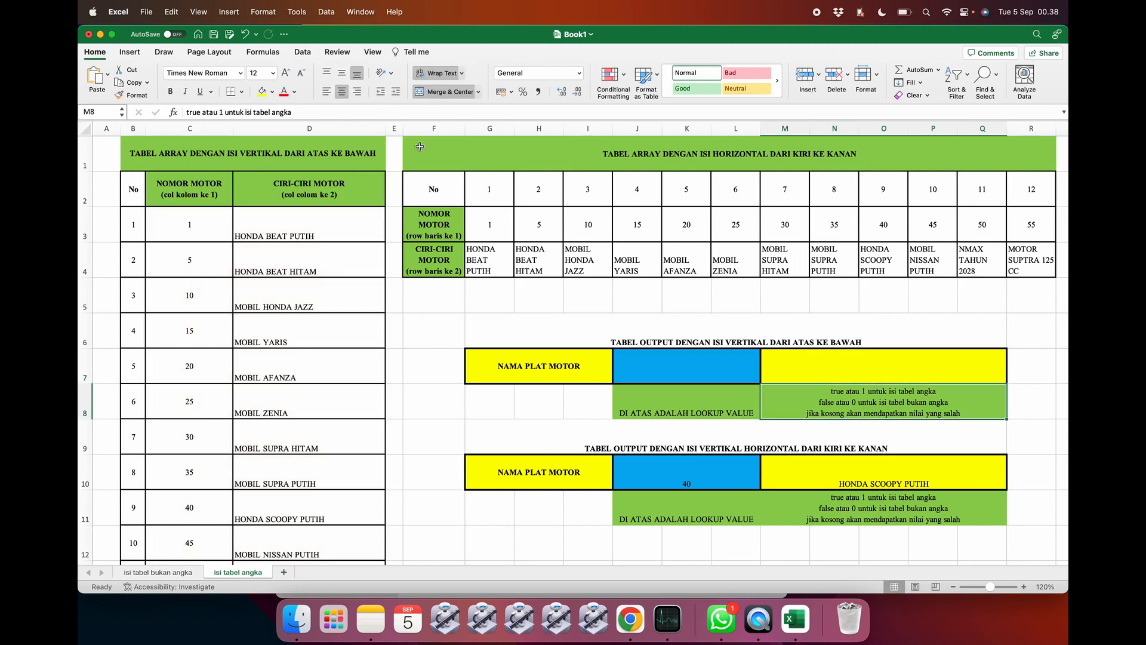
# Wrap the HLOOKUP in M10 in an IF that returns blank when J10 is empty: =IF(J10="";"";HLOOKUP(J10;G3:R4;2;1))
pyautogui.click(804, 468)
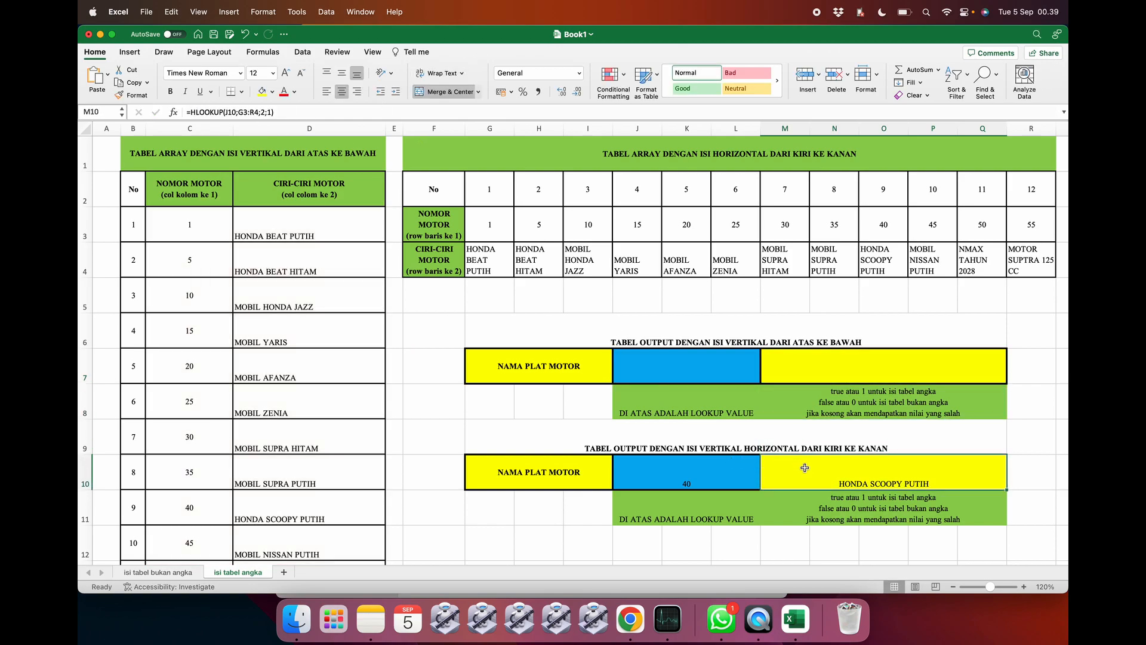
pyautogui.click(193, 113)
pyautogui.write('i')
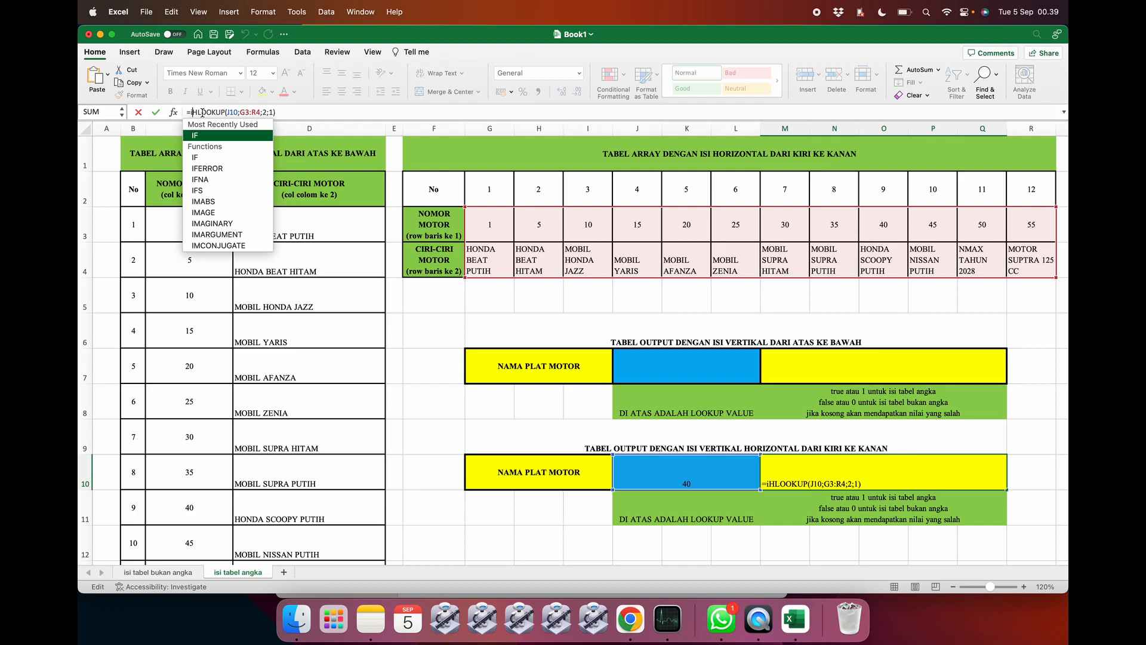
pyautogui.write('f(')
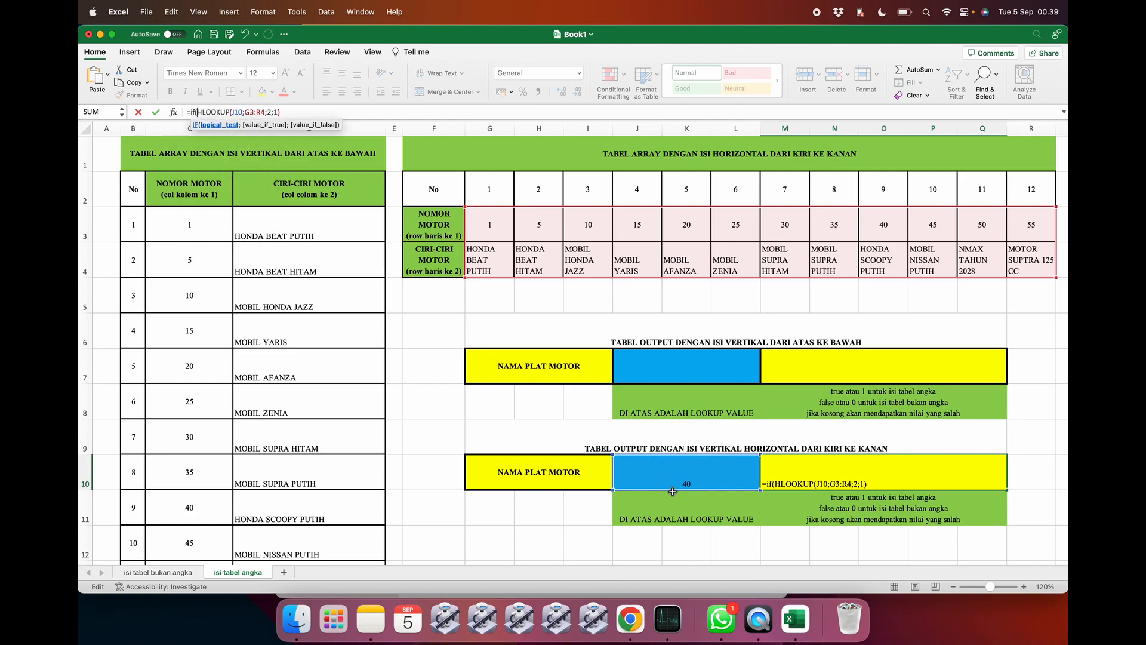
pyautogui.click(656, 472)
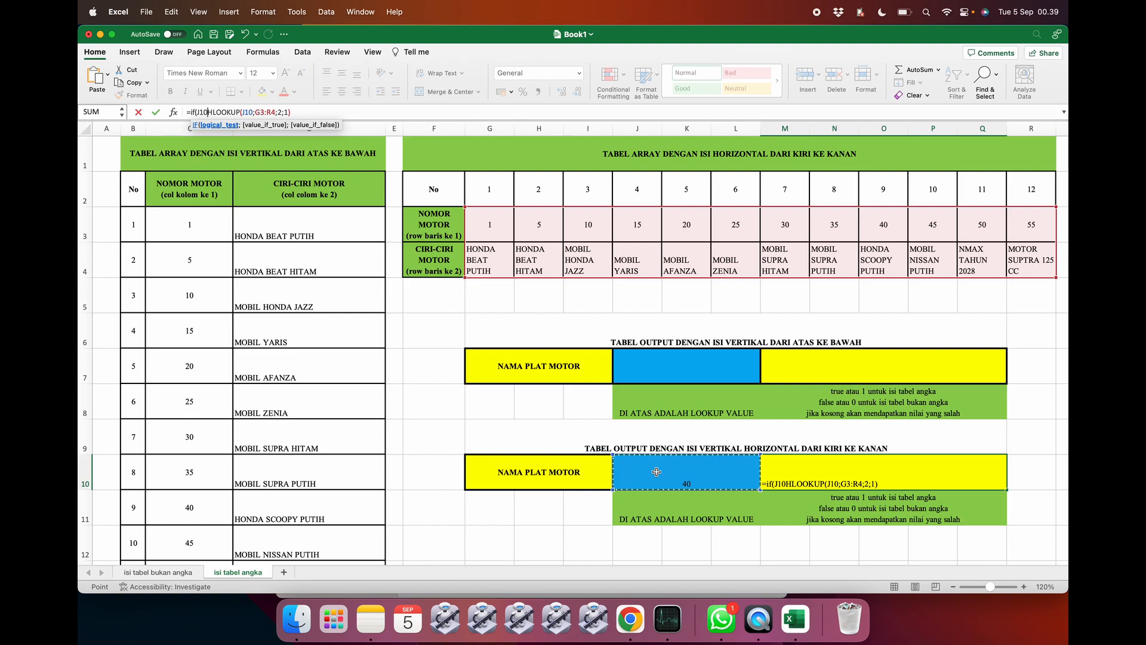
pyautogui.write('=')
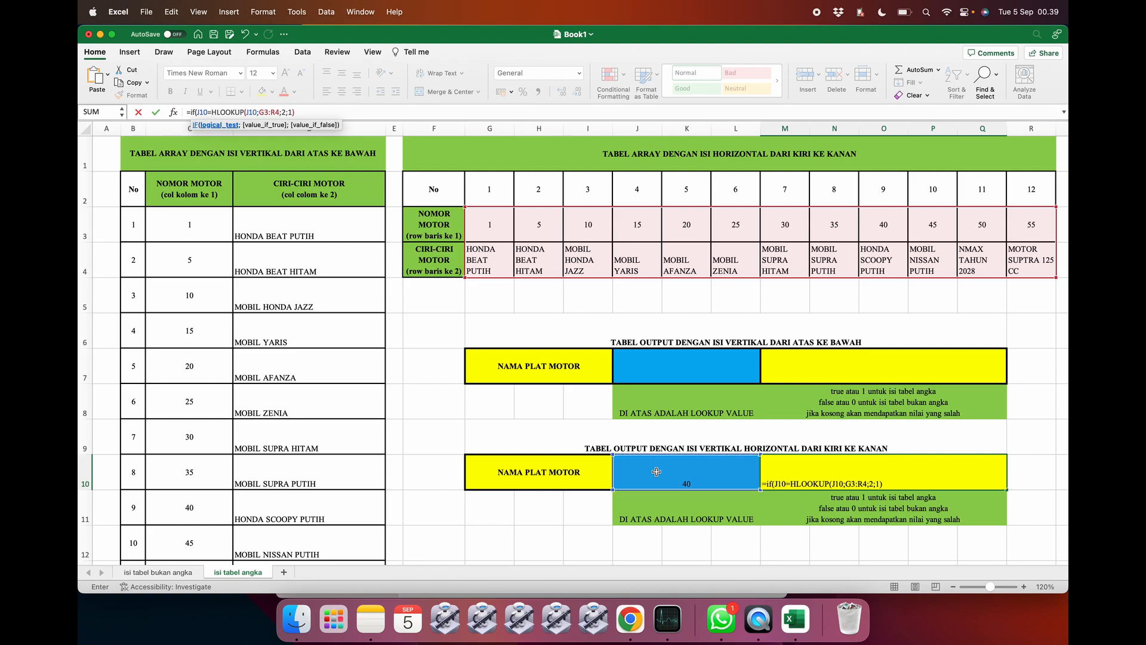
pyautogui.write('"";"";')
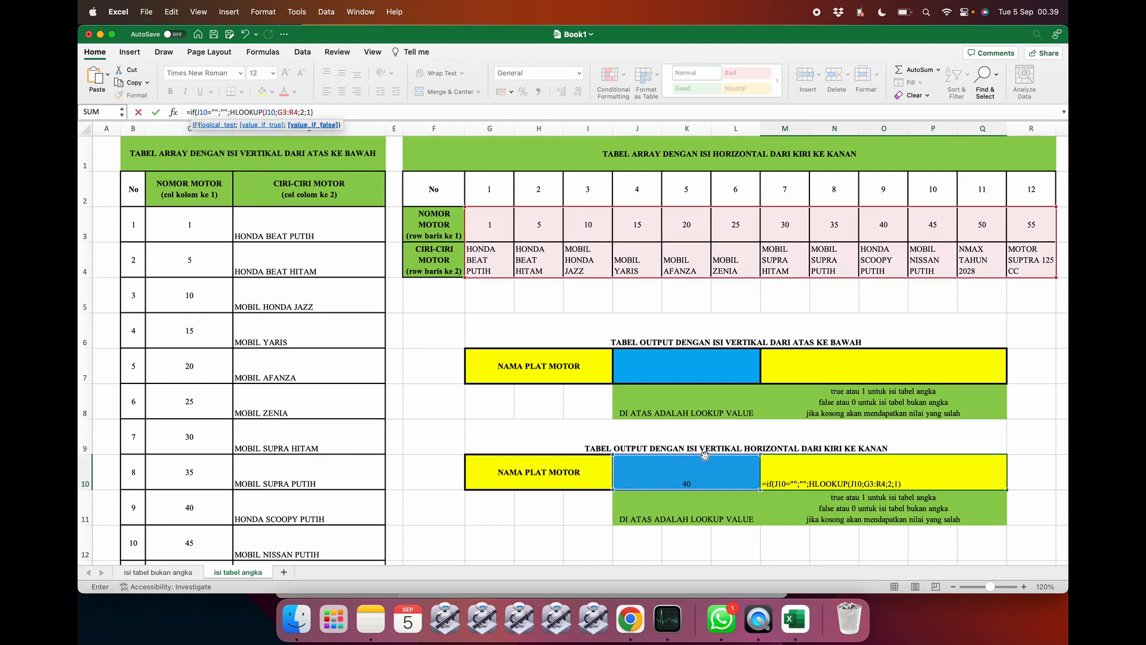
pyautogui.click(427, 111)
pyautogui.press('Return')
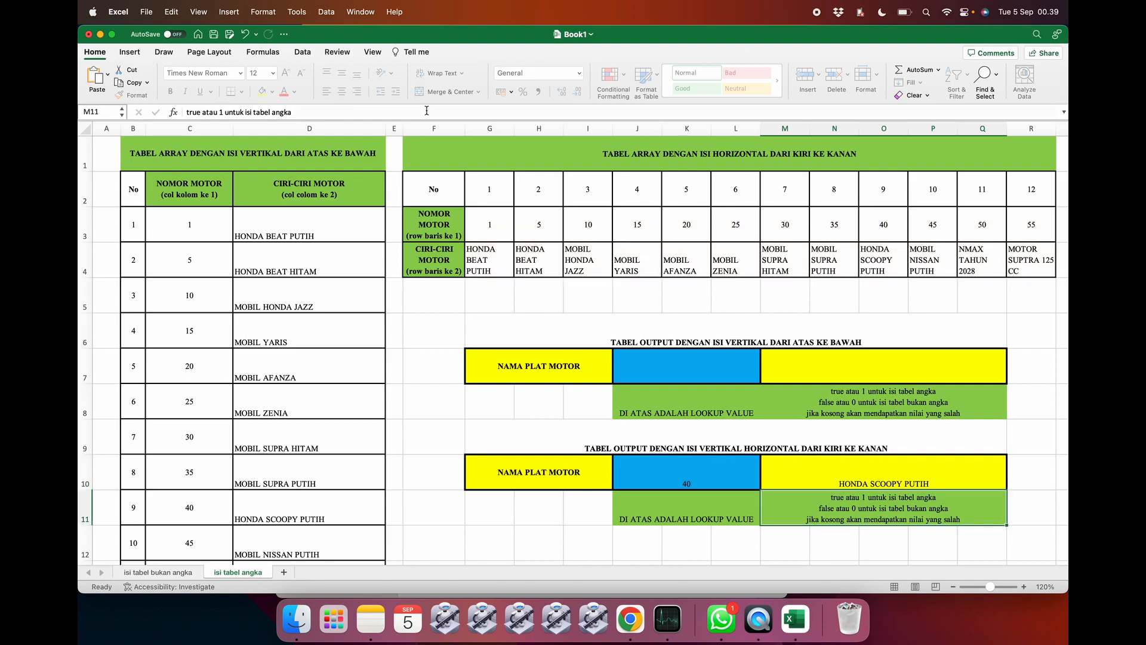
# Clear the motor number from lookup cell J10 and switch to the "isi tabel bukan angka" sheet
pyautogui.click(705, 465)
pyautogui.press('Delete')
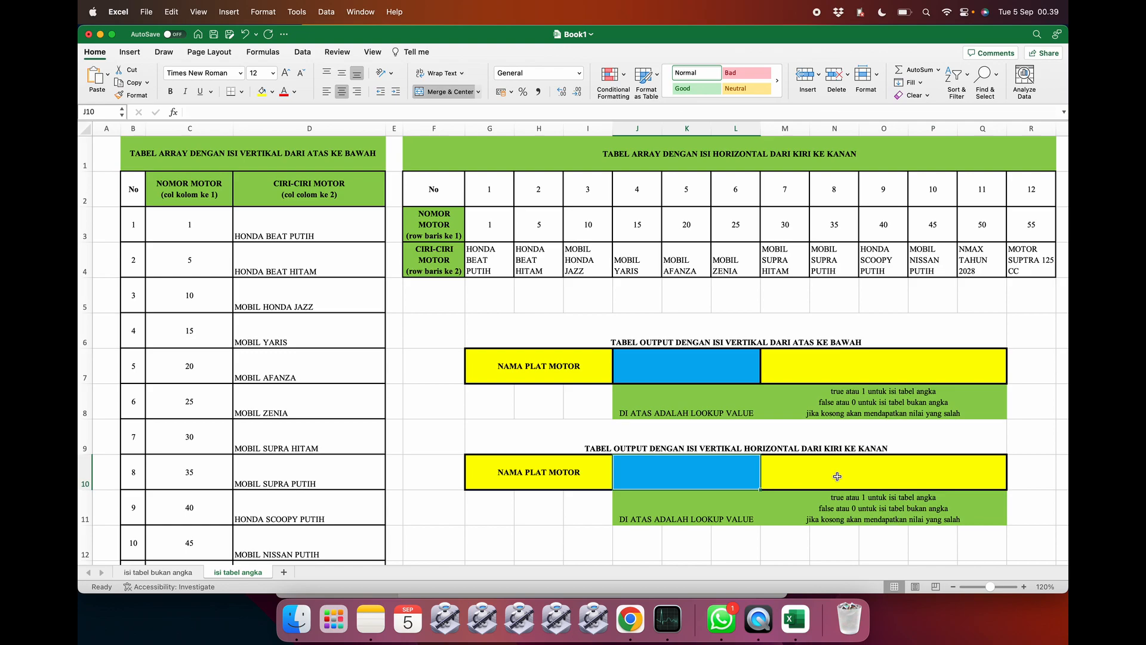
pyautogui.click(164, 571)
pyautogui.click(397, 430)
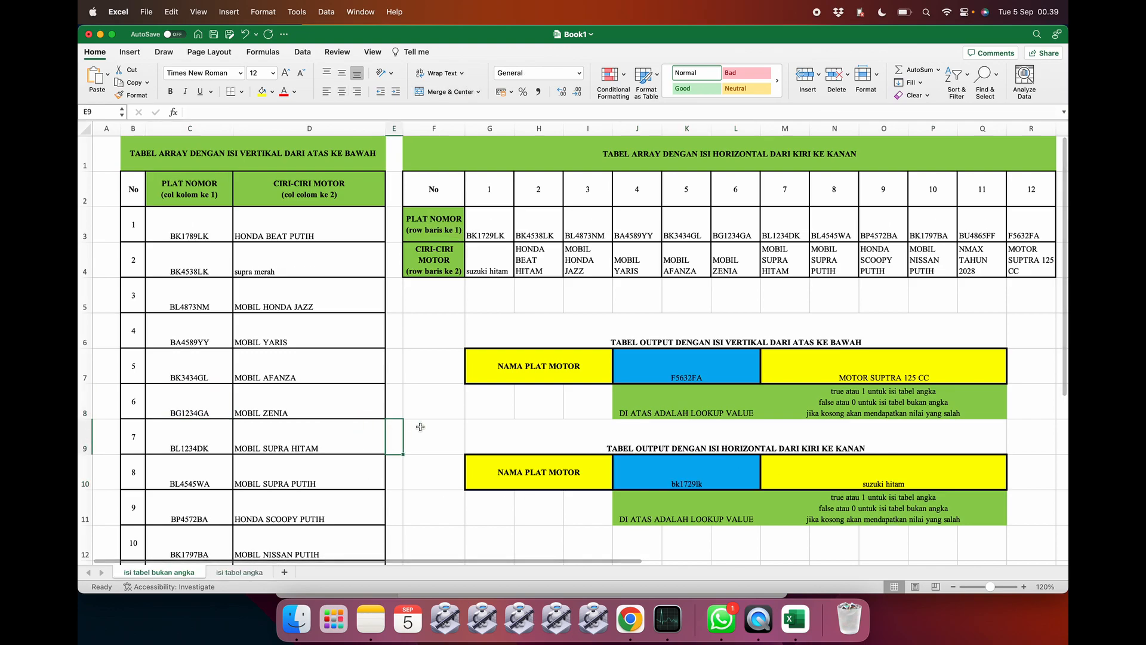